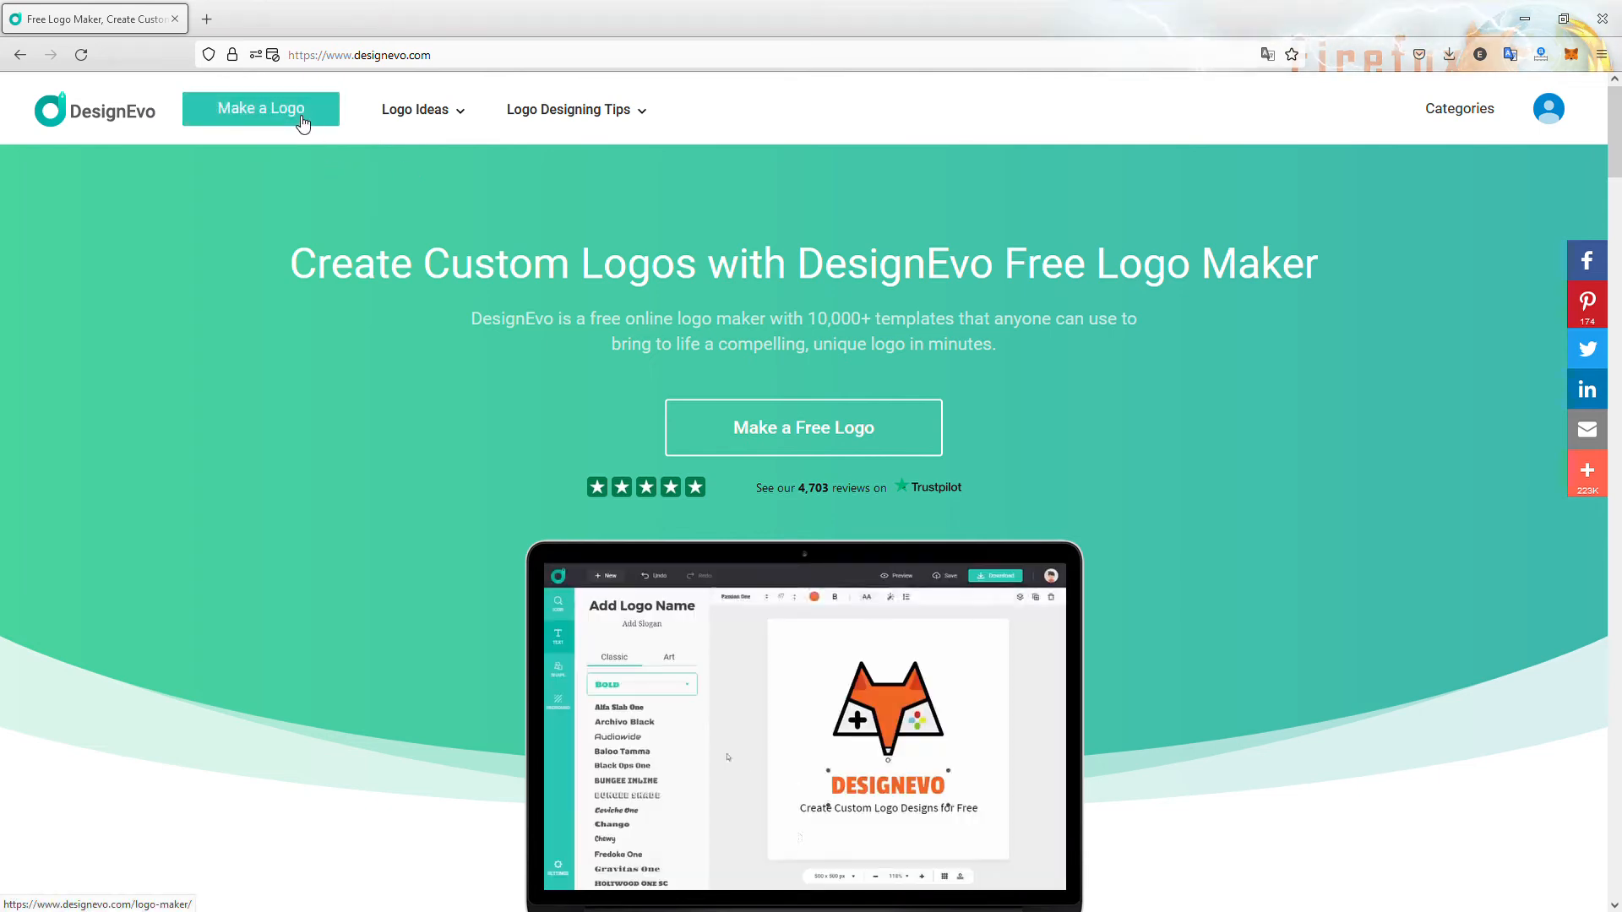
# Open the Wolf Logo ideas page and look through its logo templates.
pyautogui.moveTo(467, 120)
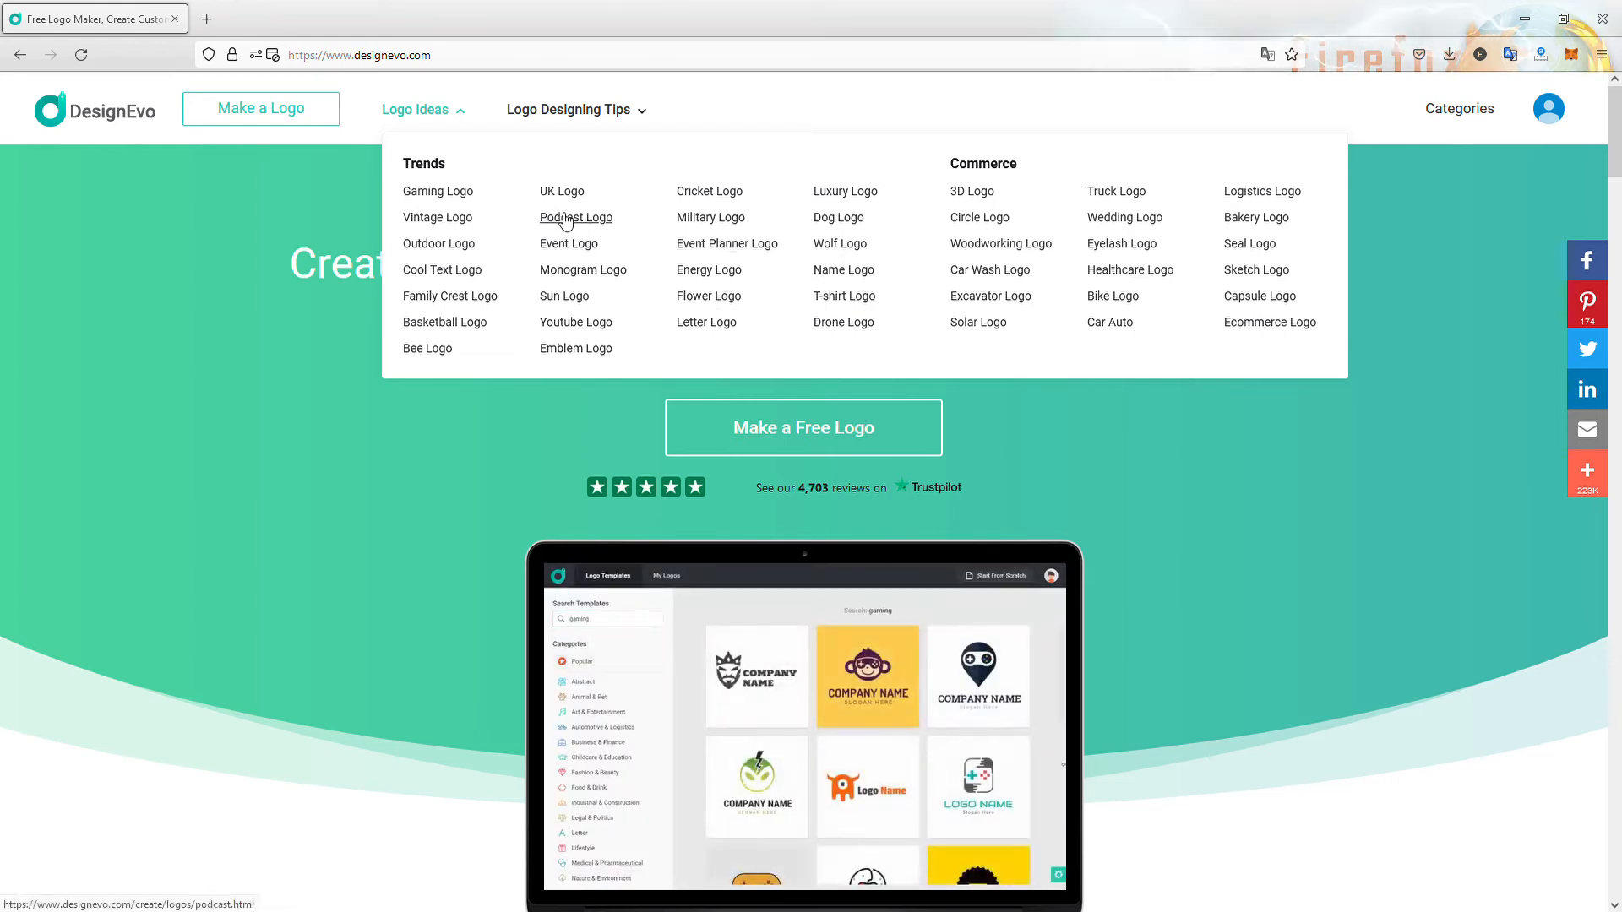
pyautogui.moveTo(589, 117)
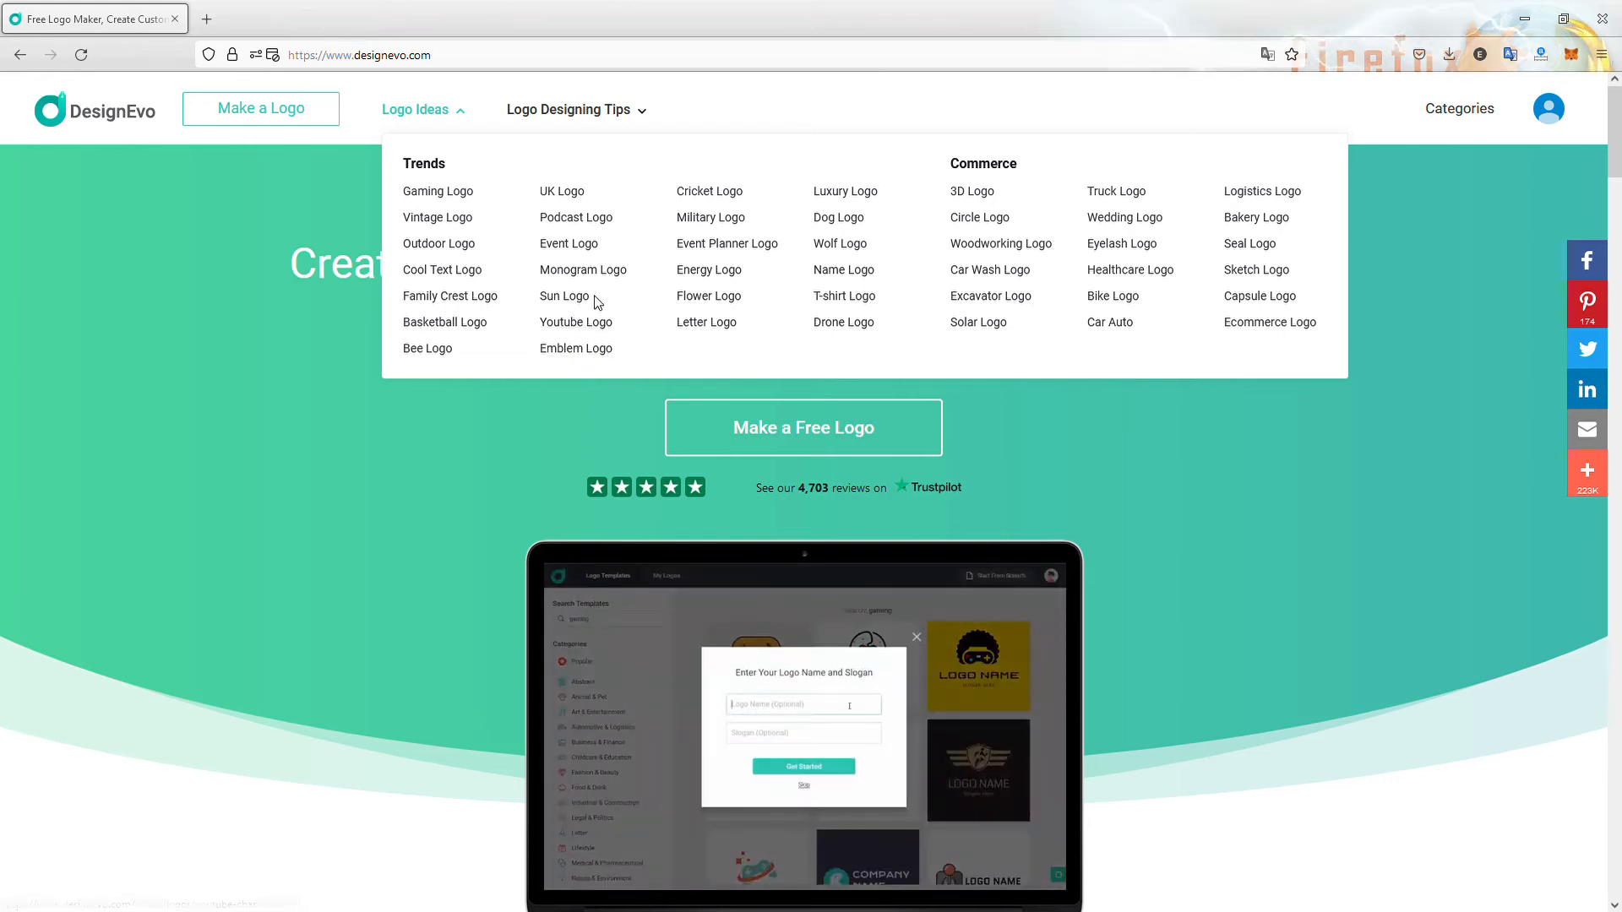
pyautogui.click(844, 245)
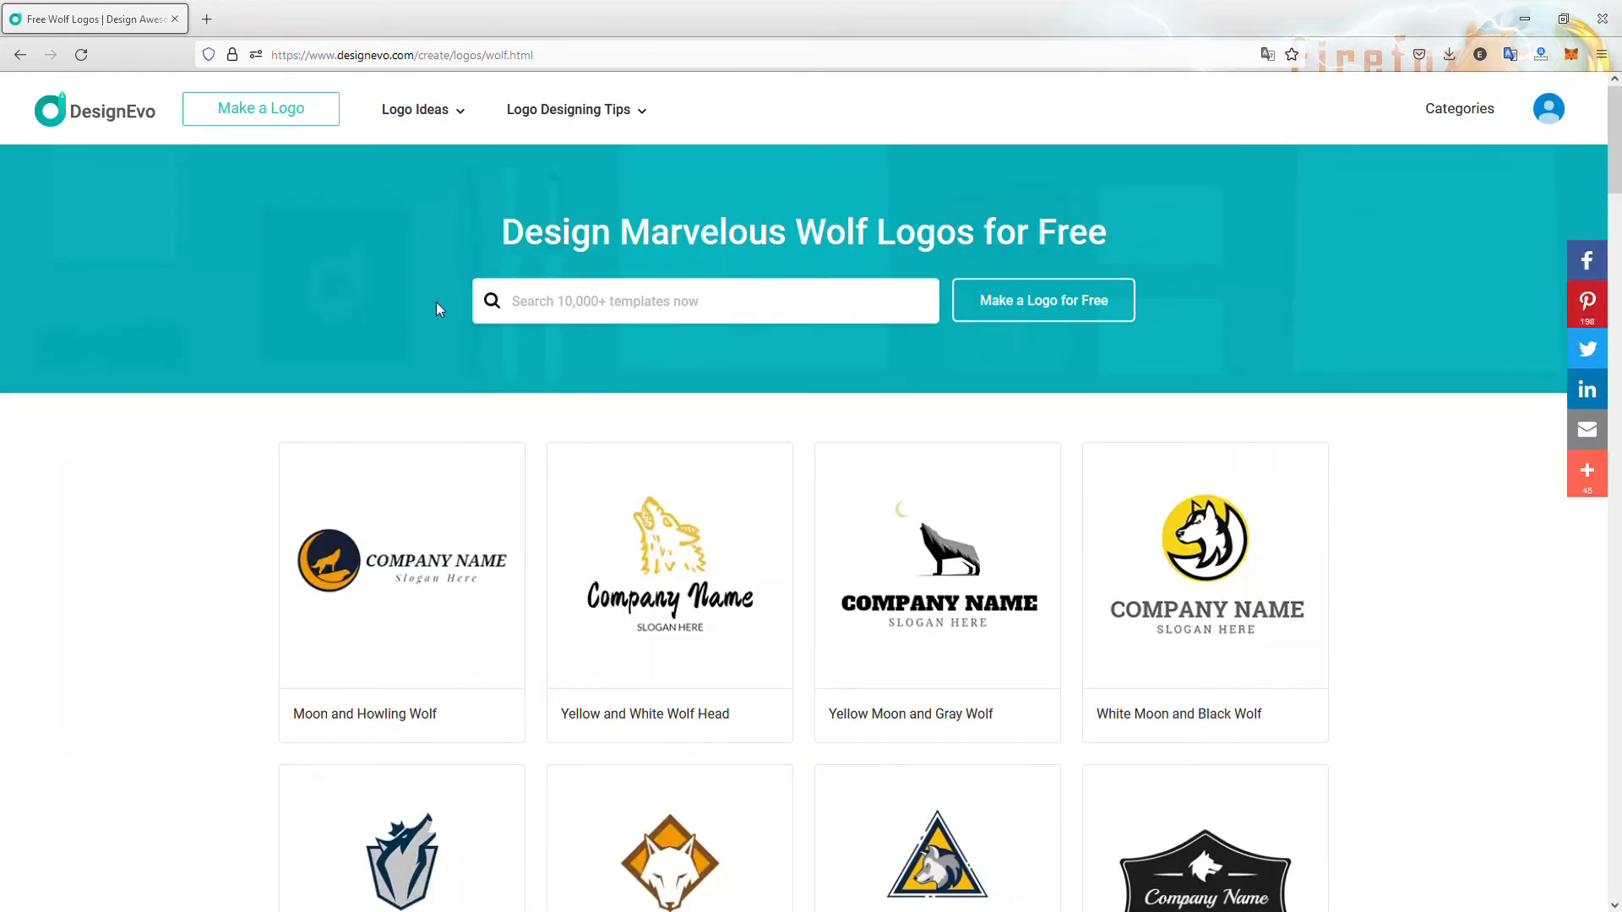
pyautogui.scroll(-3, 439, 305)
pyautogui.scroll(-12, 571, 393)
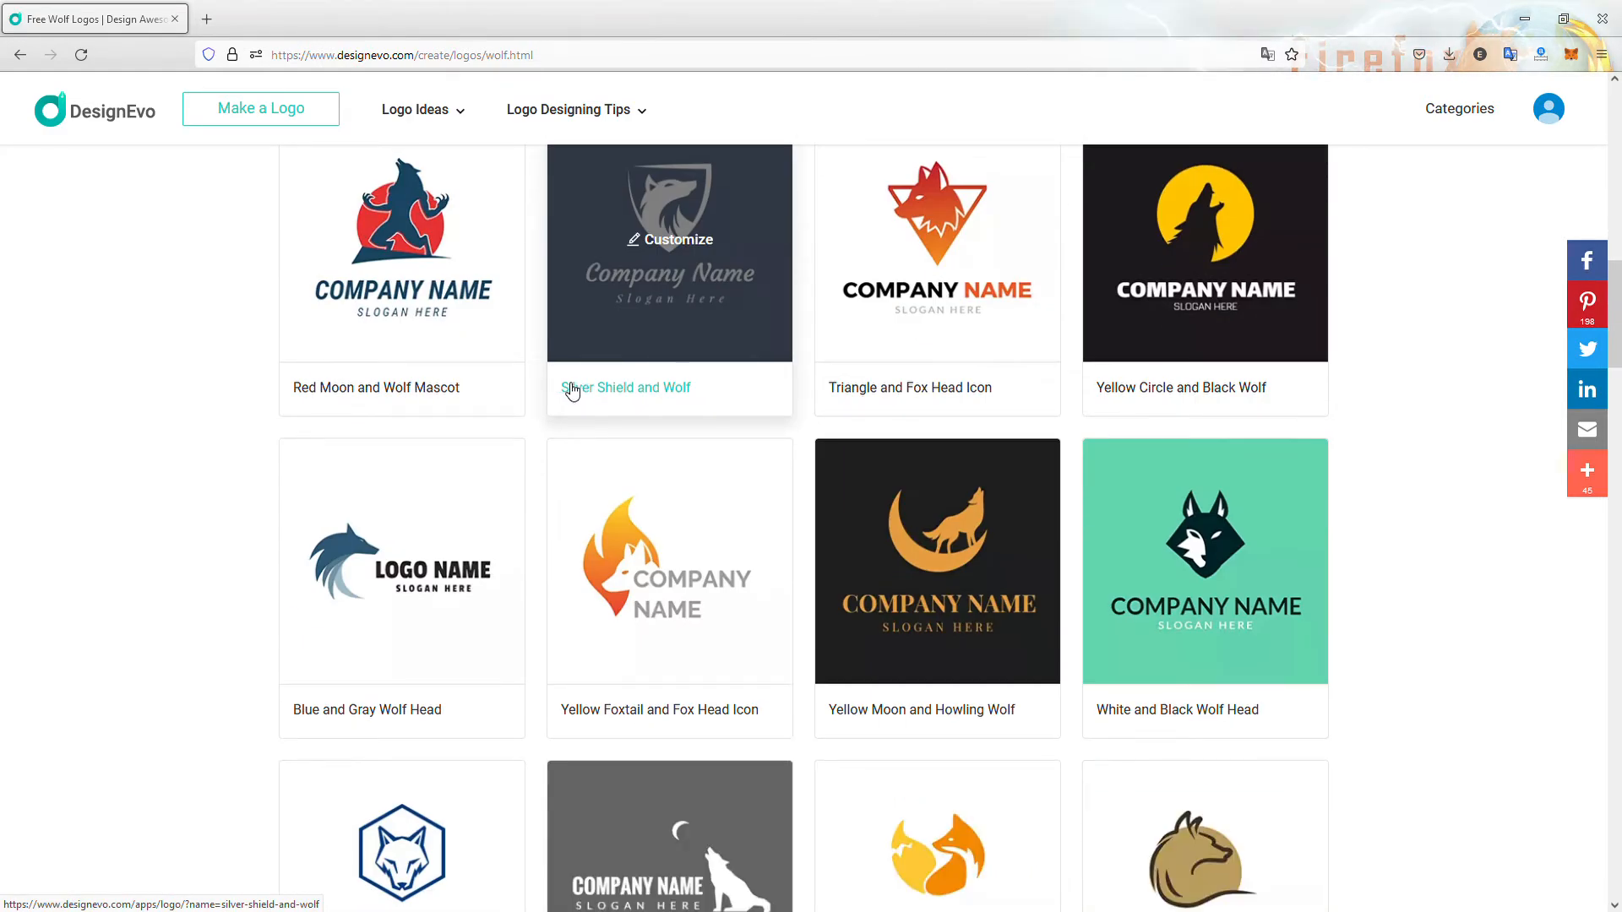
pyautogui.scroll(-6, 572, 391)
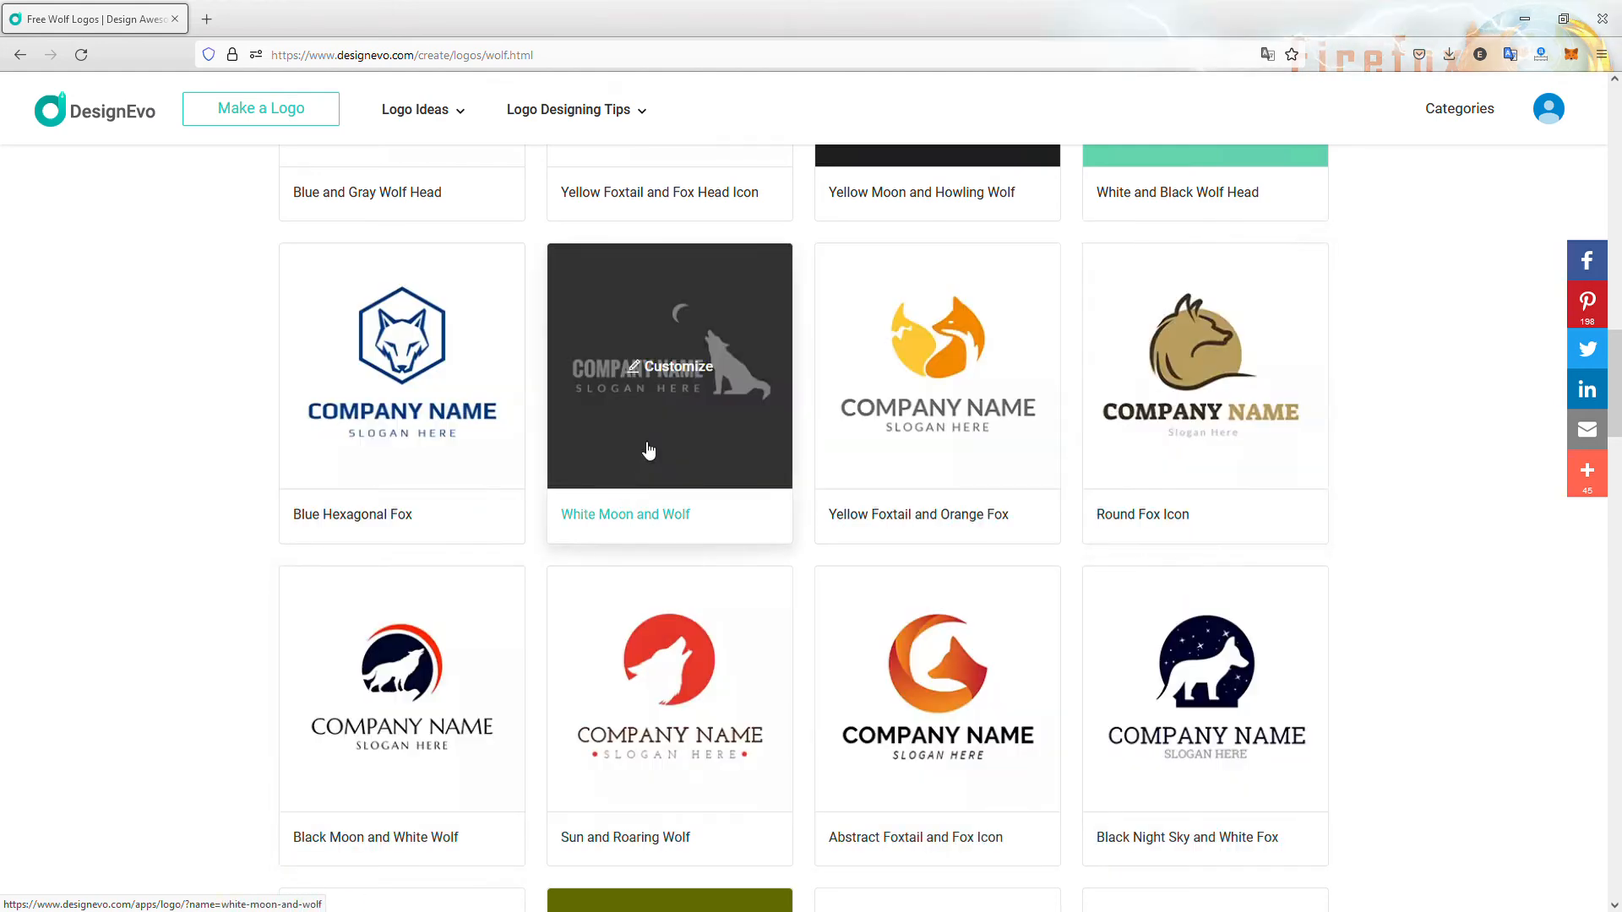
pyautogui.scroll(-7, 659, 447)
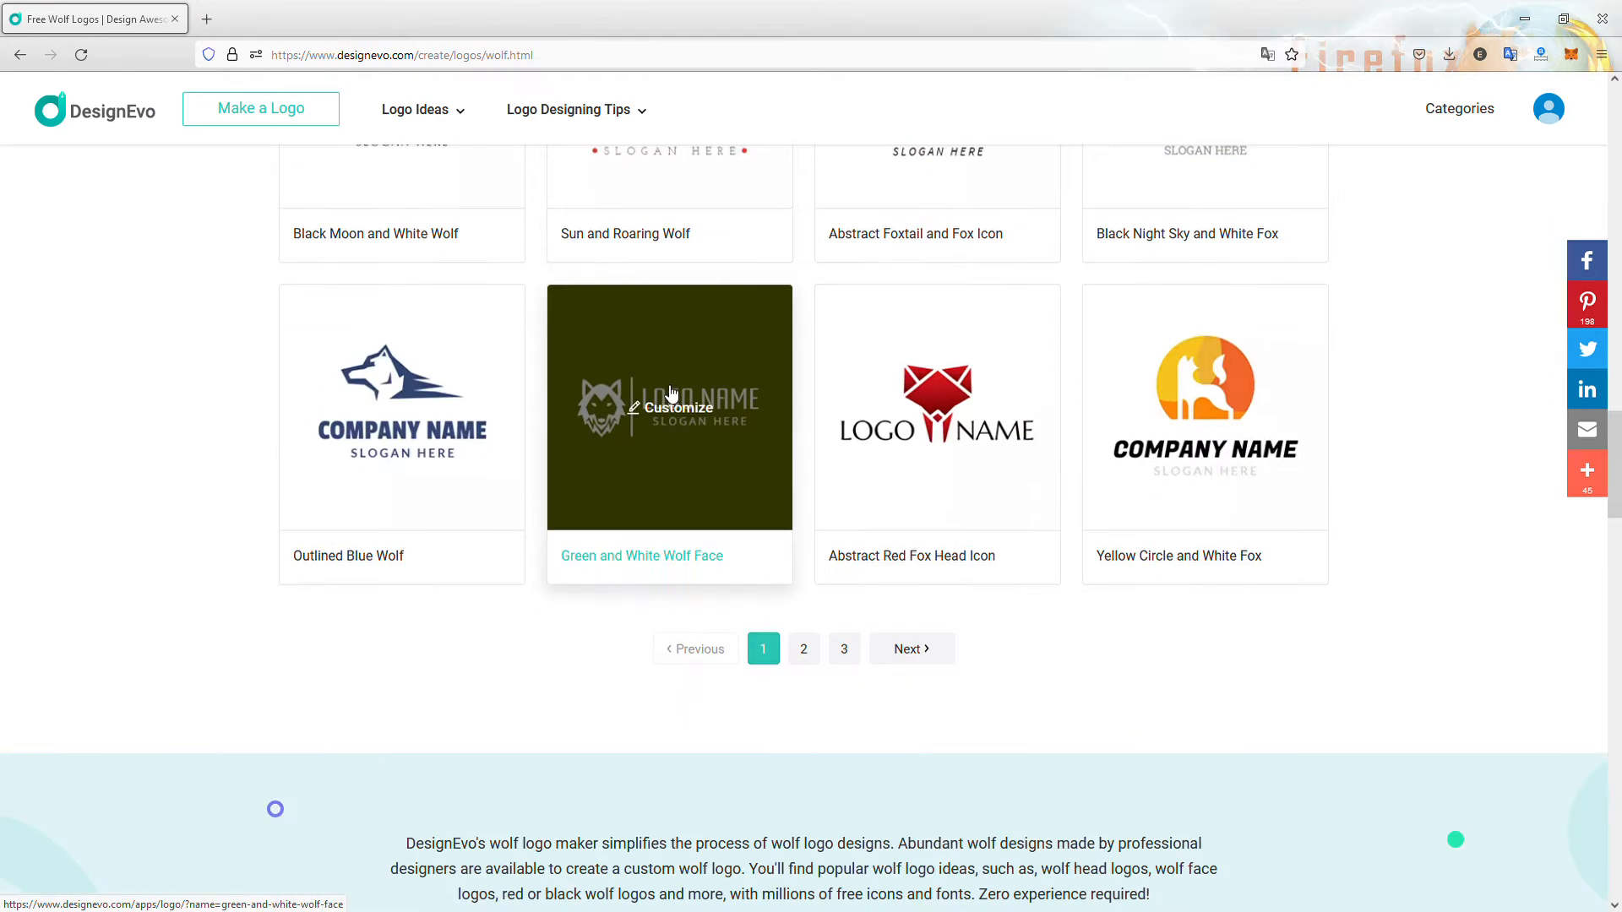
pyautogui.scroll(1, 665, 435)
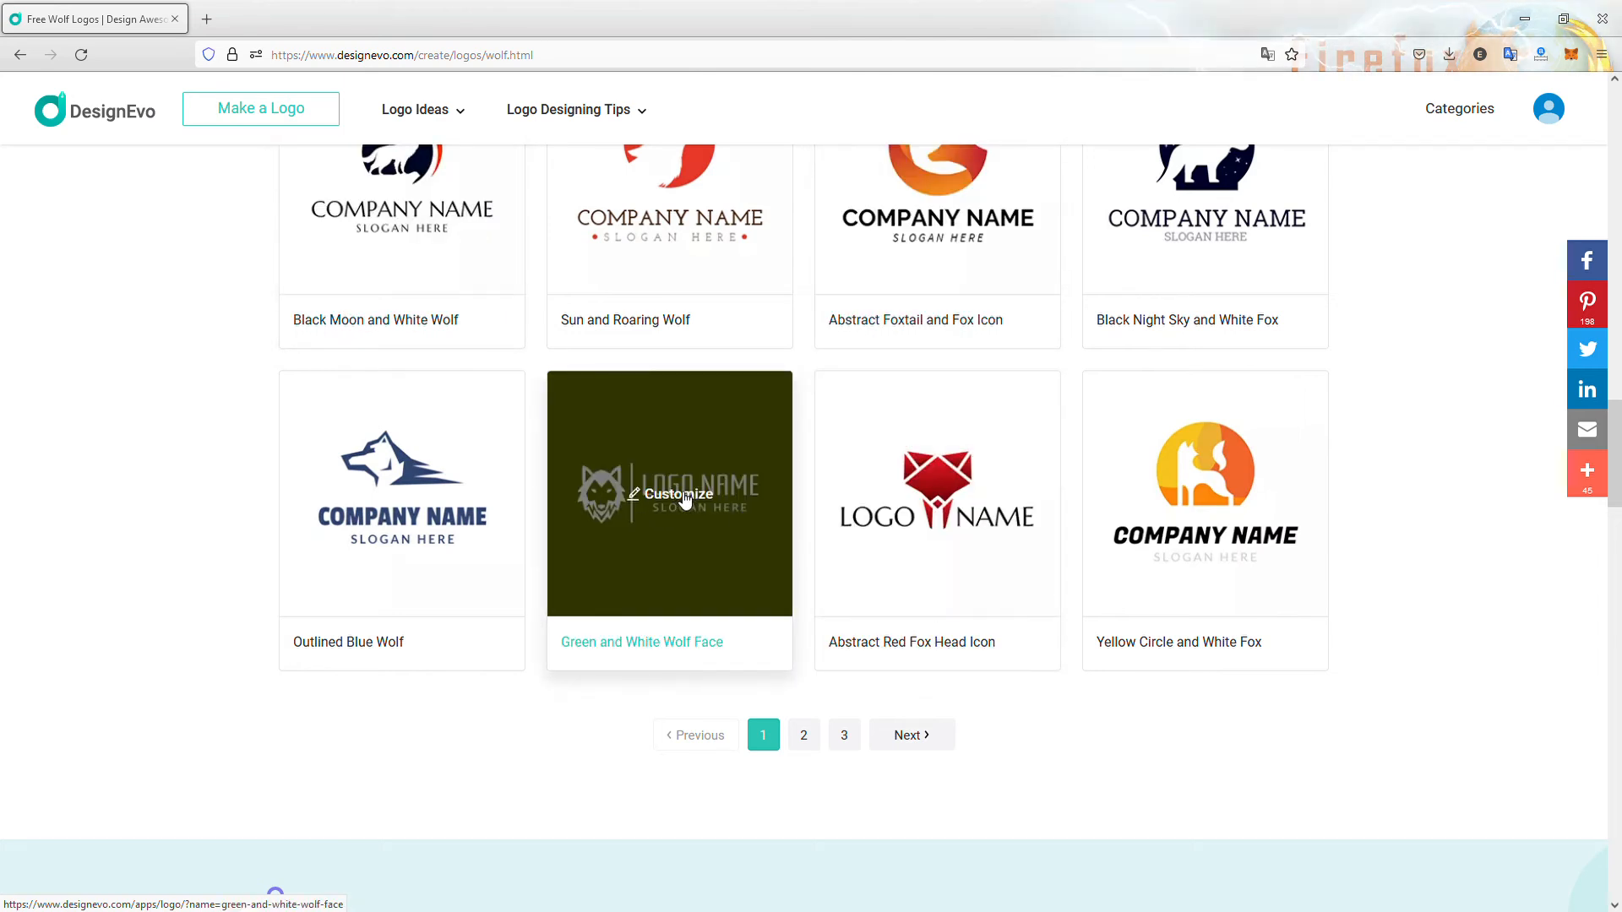
pyautogui.scroll(12, 740, 443)
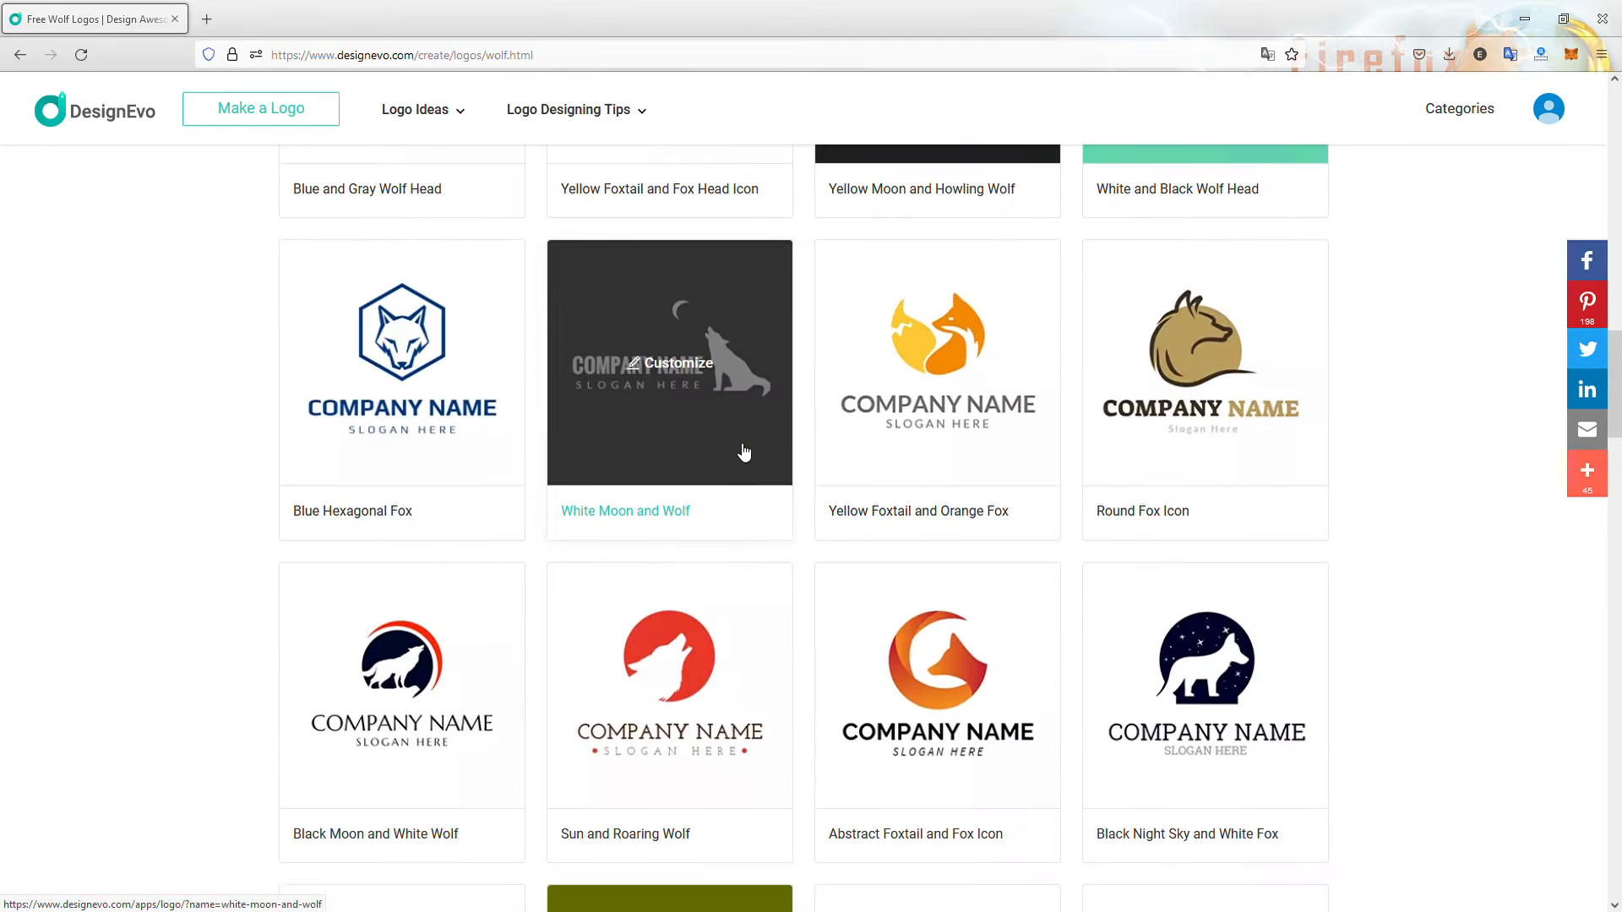
pyautogui.scroll(10, 750, 455)
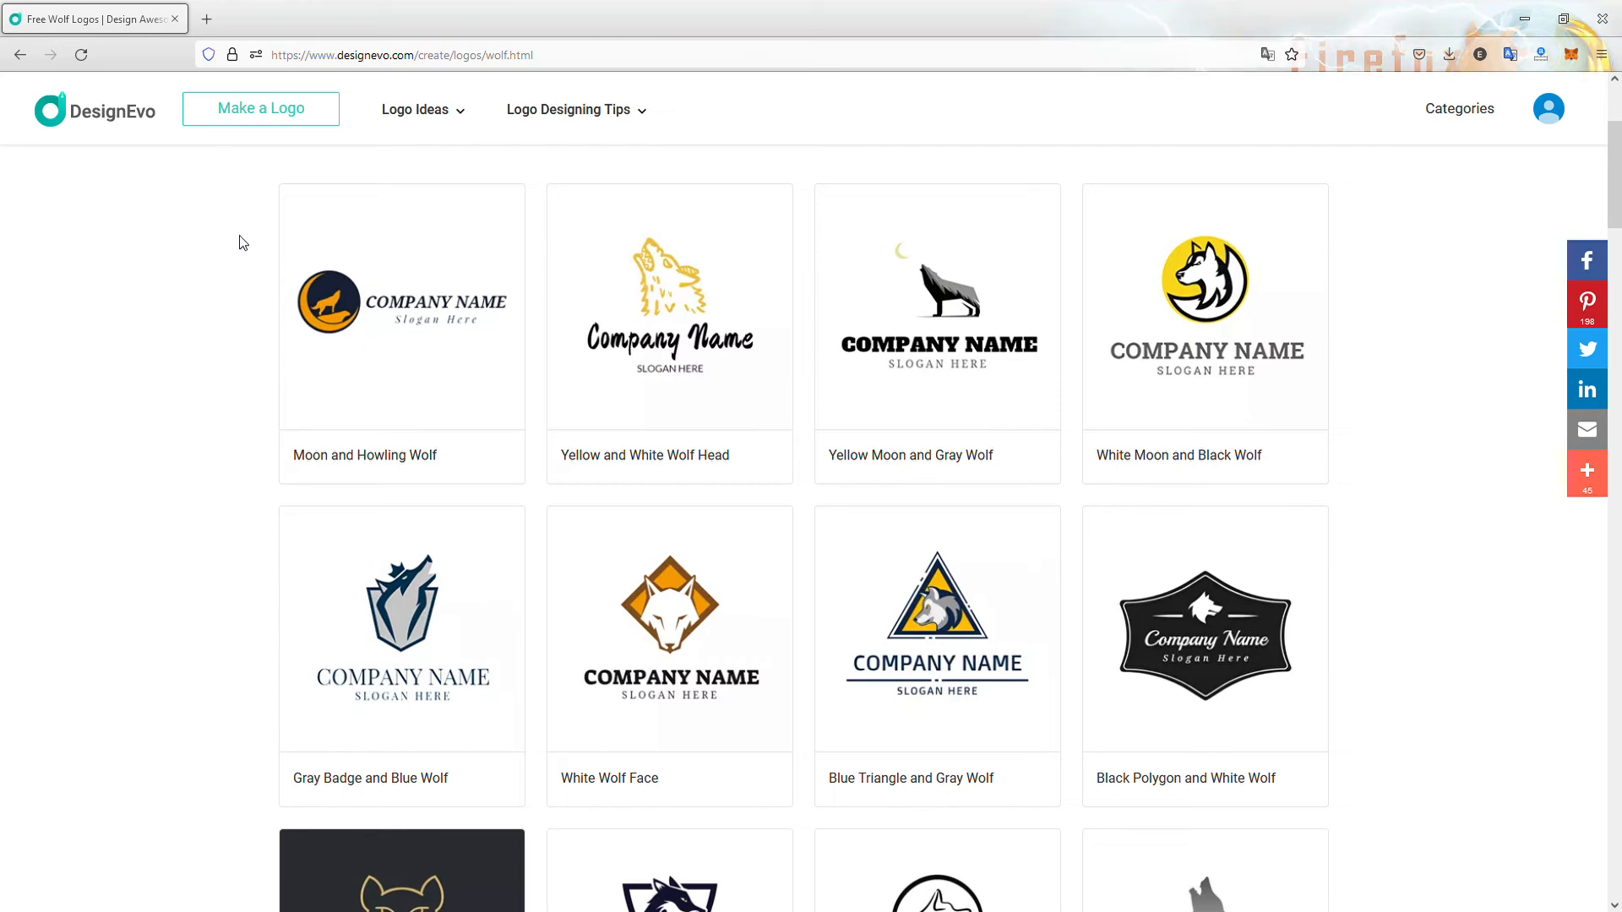
pyautogui.scroll(3, 232, 249)
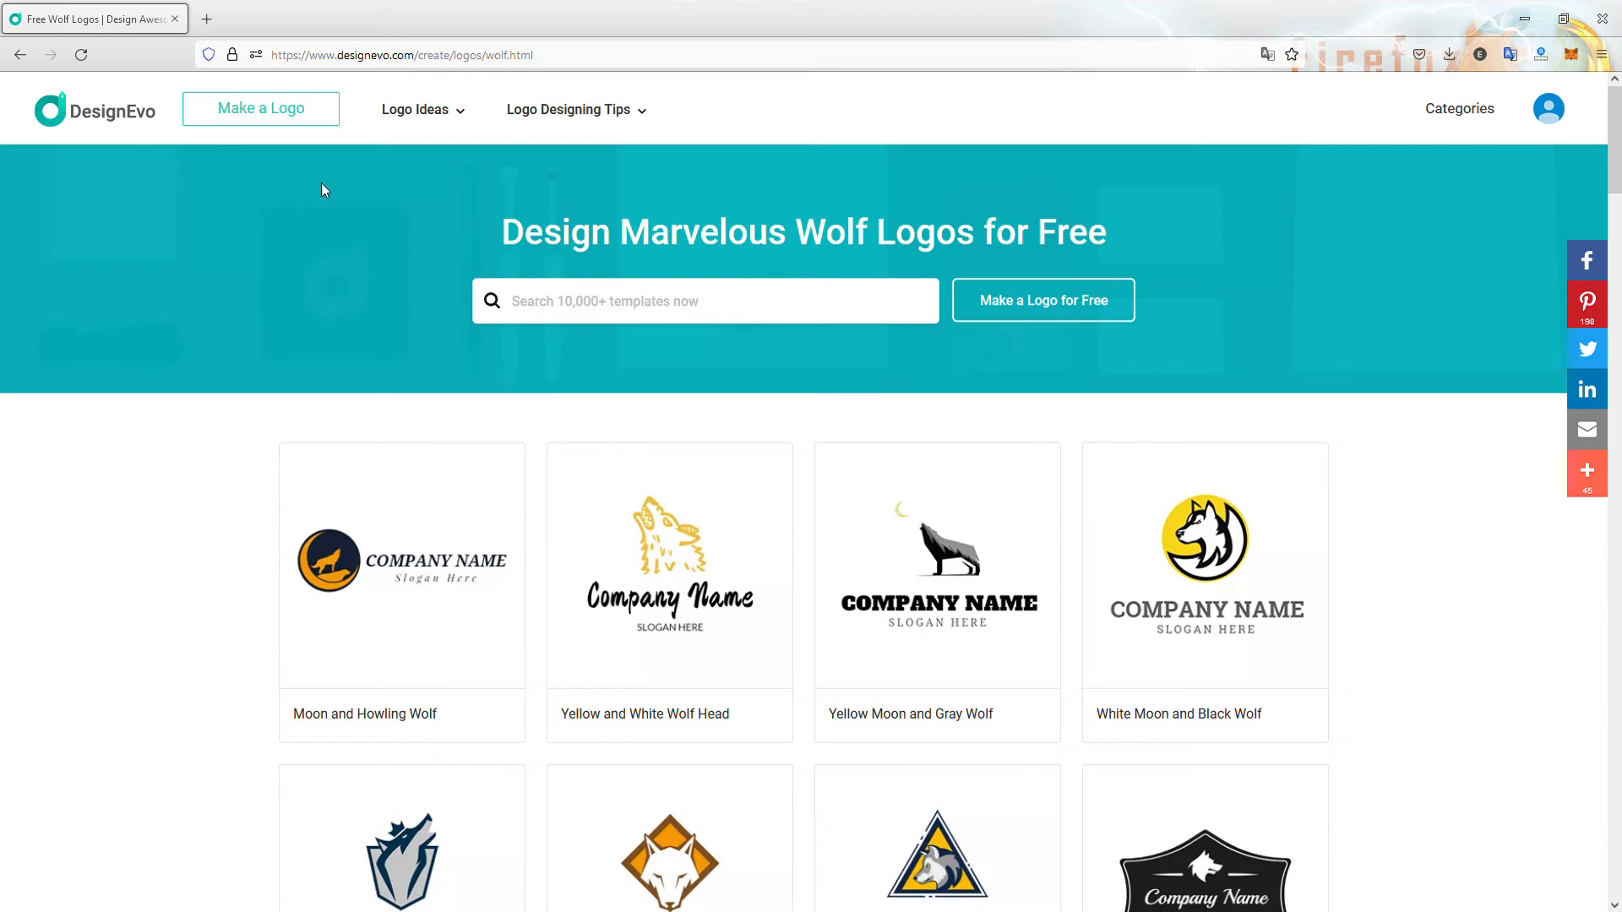
# Open the logo maker and display its template library.
pyautogui.moveTo(425, 124)
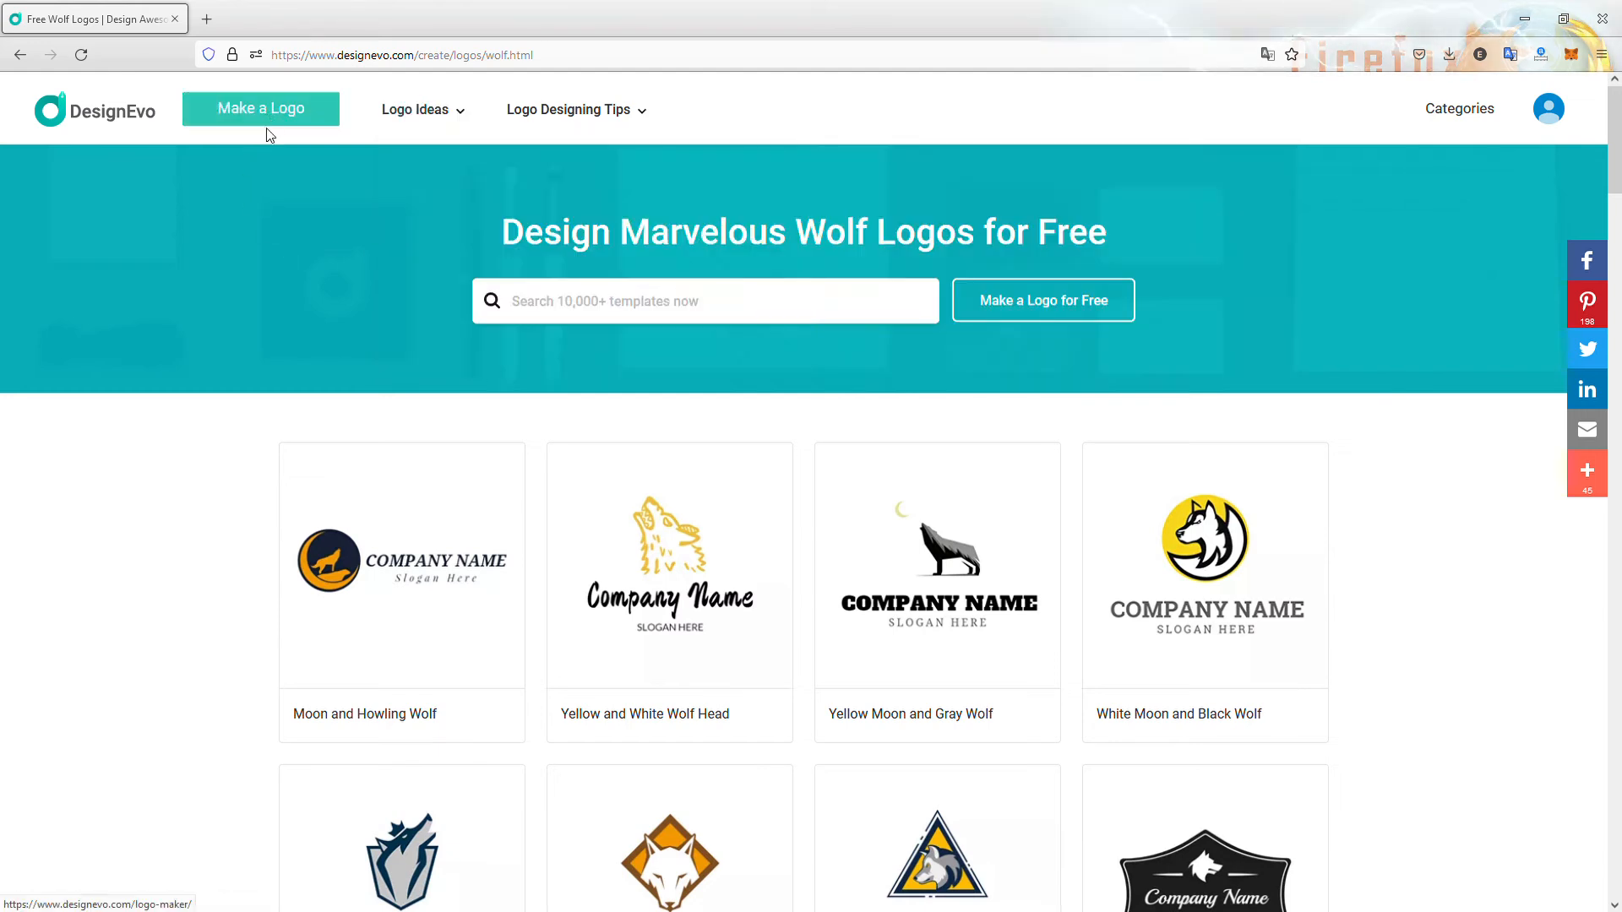
pyautogui.click(273, 126)
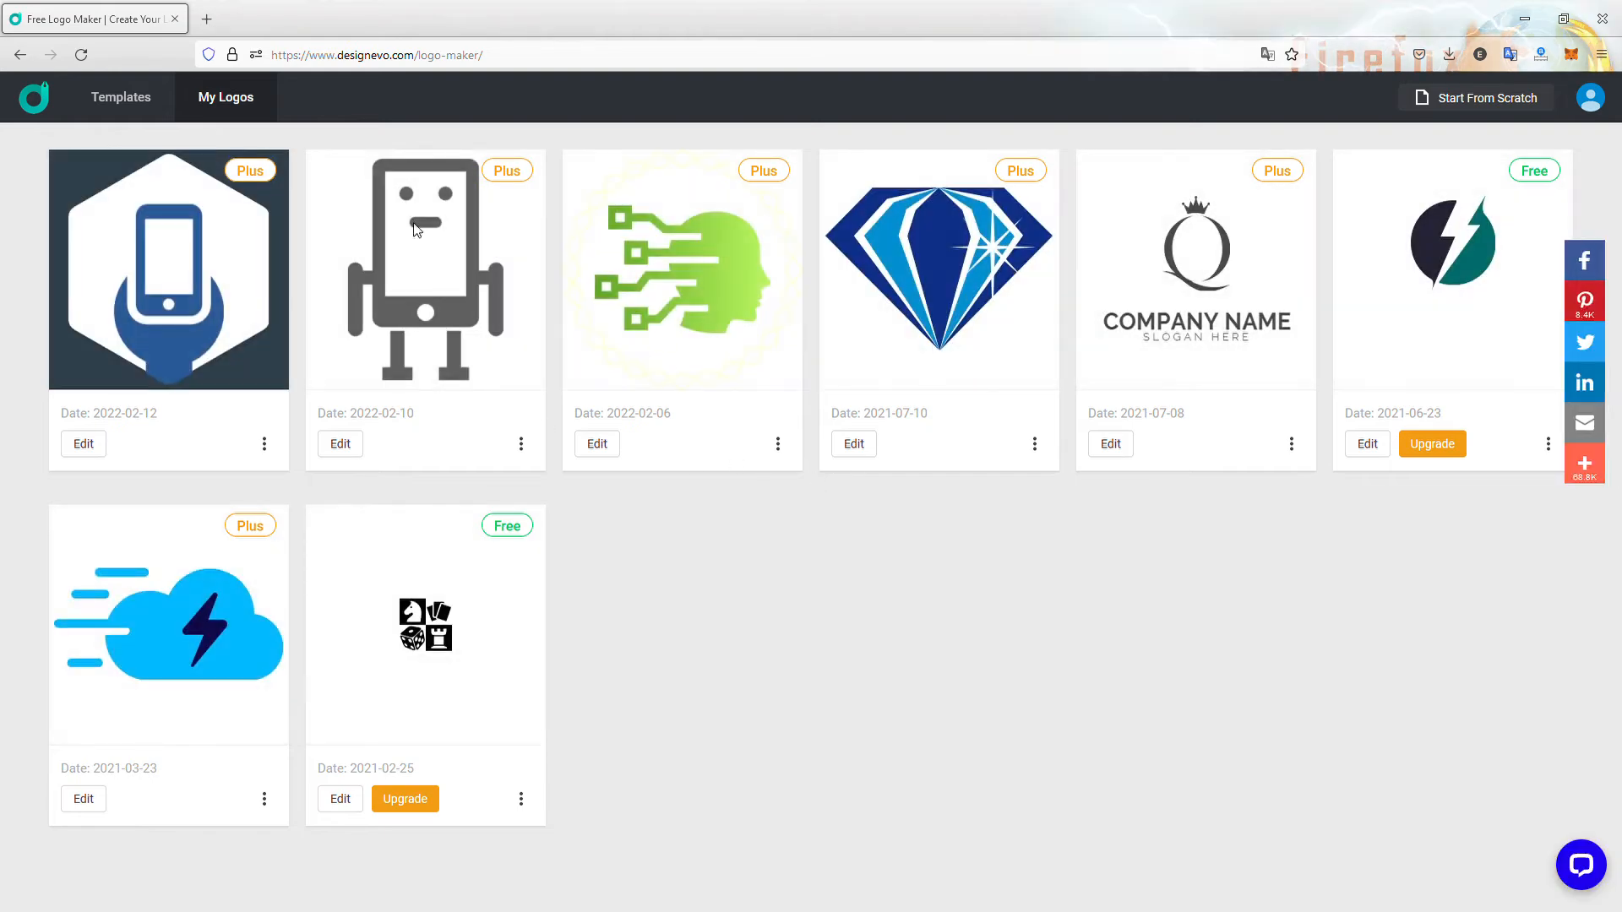
pyautogui.click(148, 107)
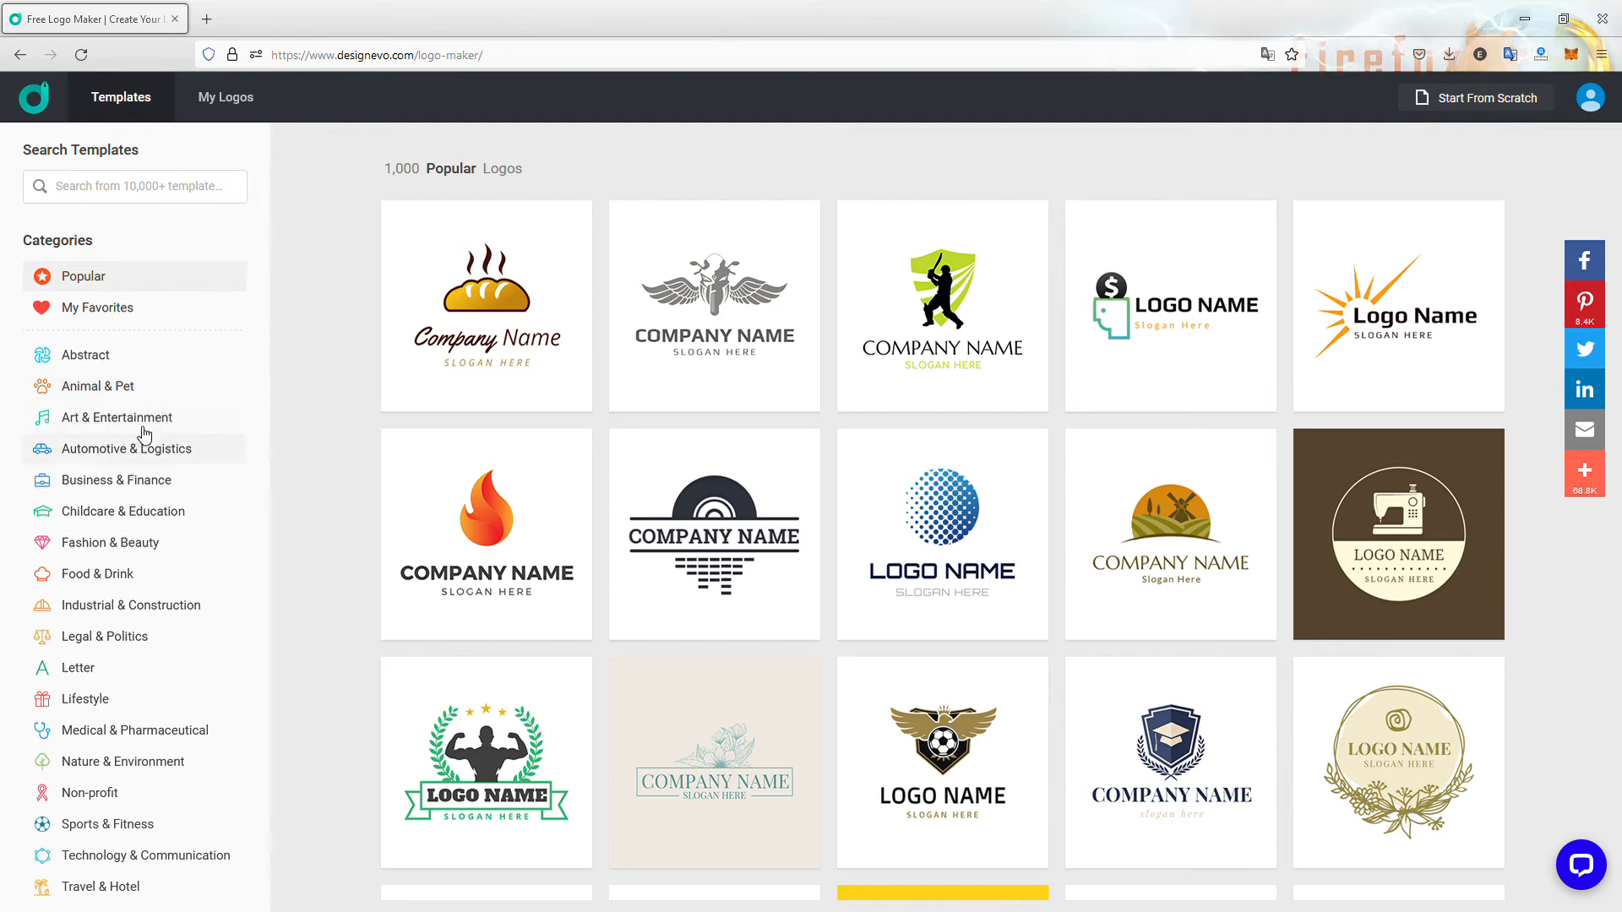
# Browse the logo templates in the Animal & Pet category.
pyautogui.click(163, 388)
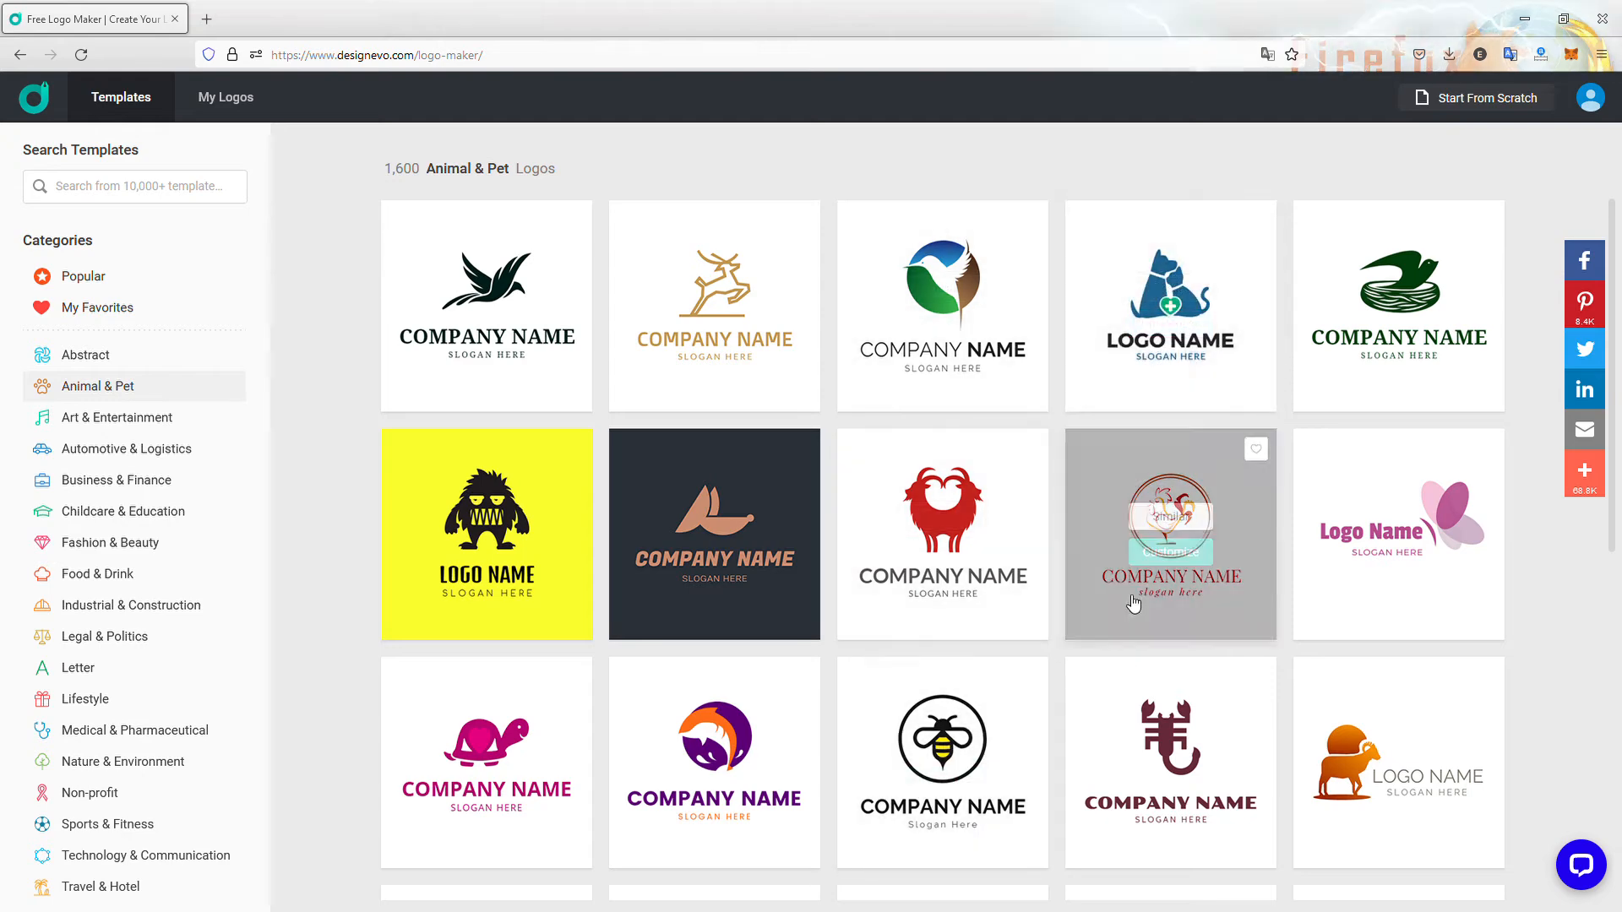
pyautogui.scroll(-1, 891, 500)
pyautogui.scroll(-7, 891, 500)
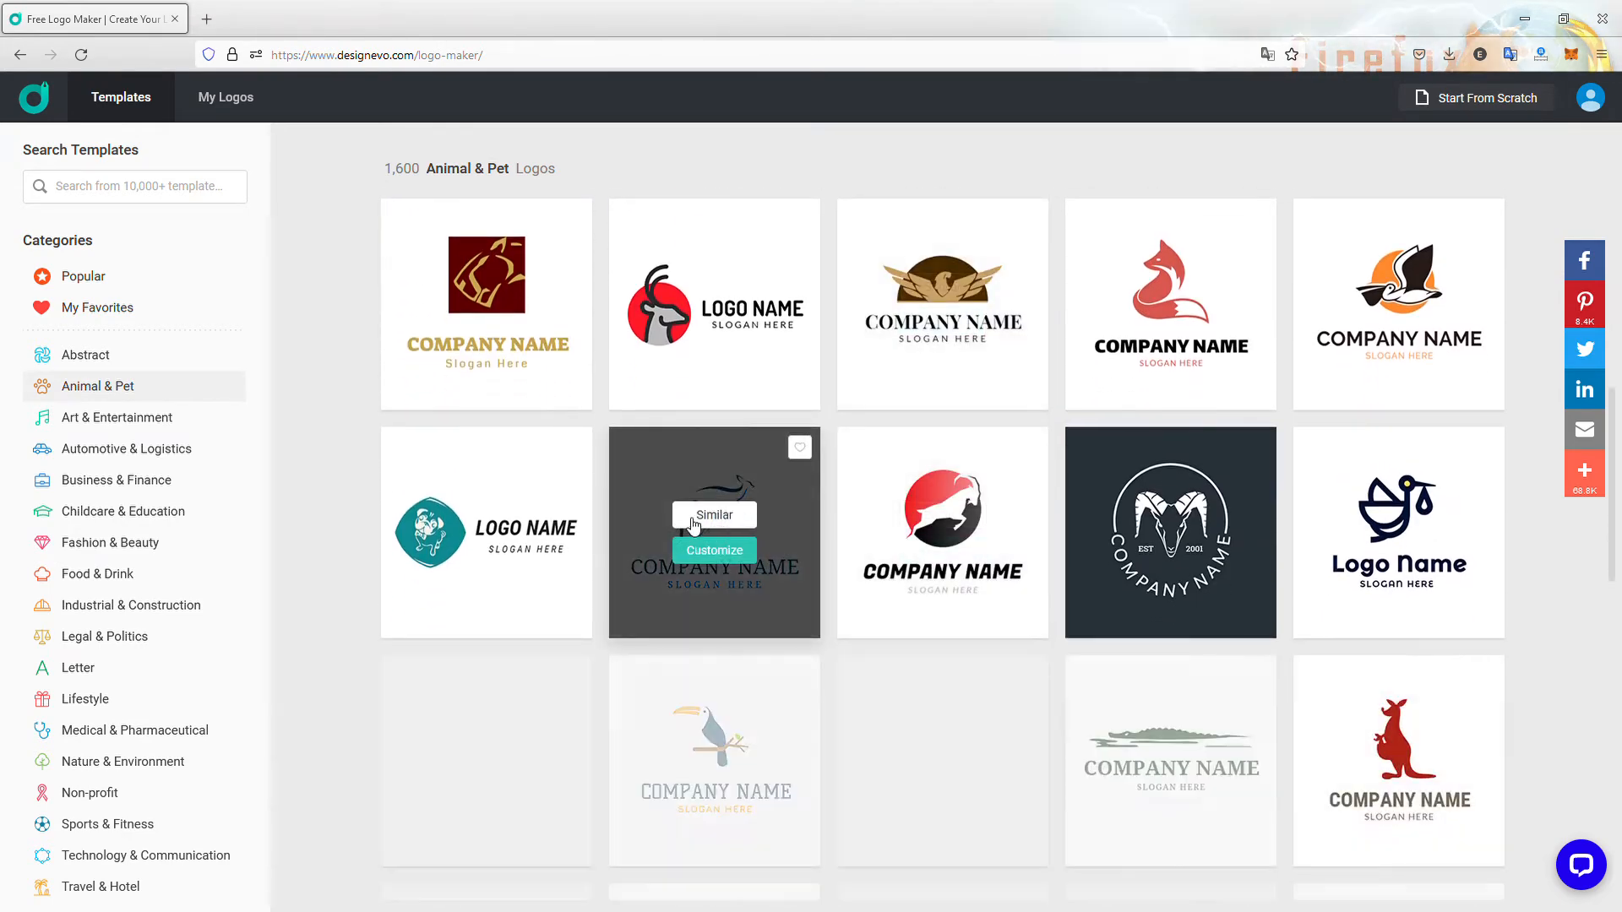
pyautogui.scroll(-5, 726, 515)
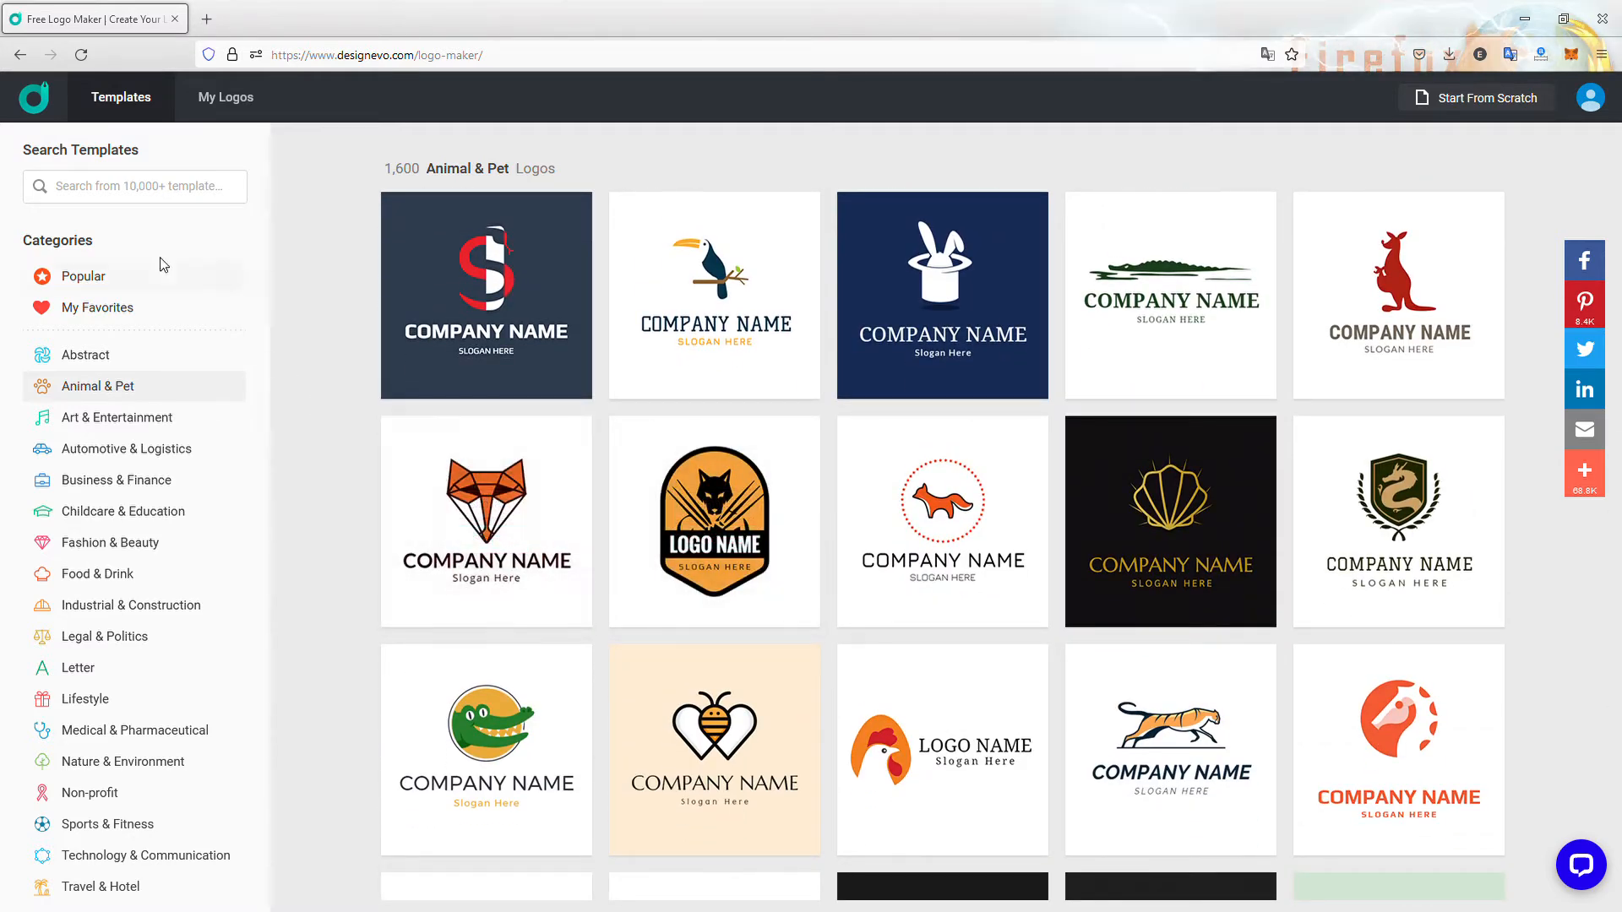
# Search the logo template library for "dog".
pyautogui.click(123, 184)
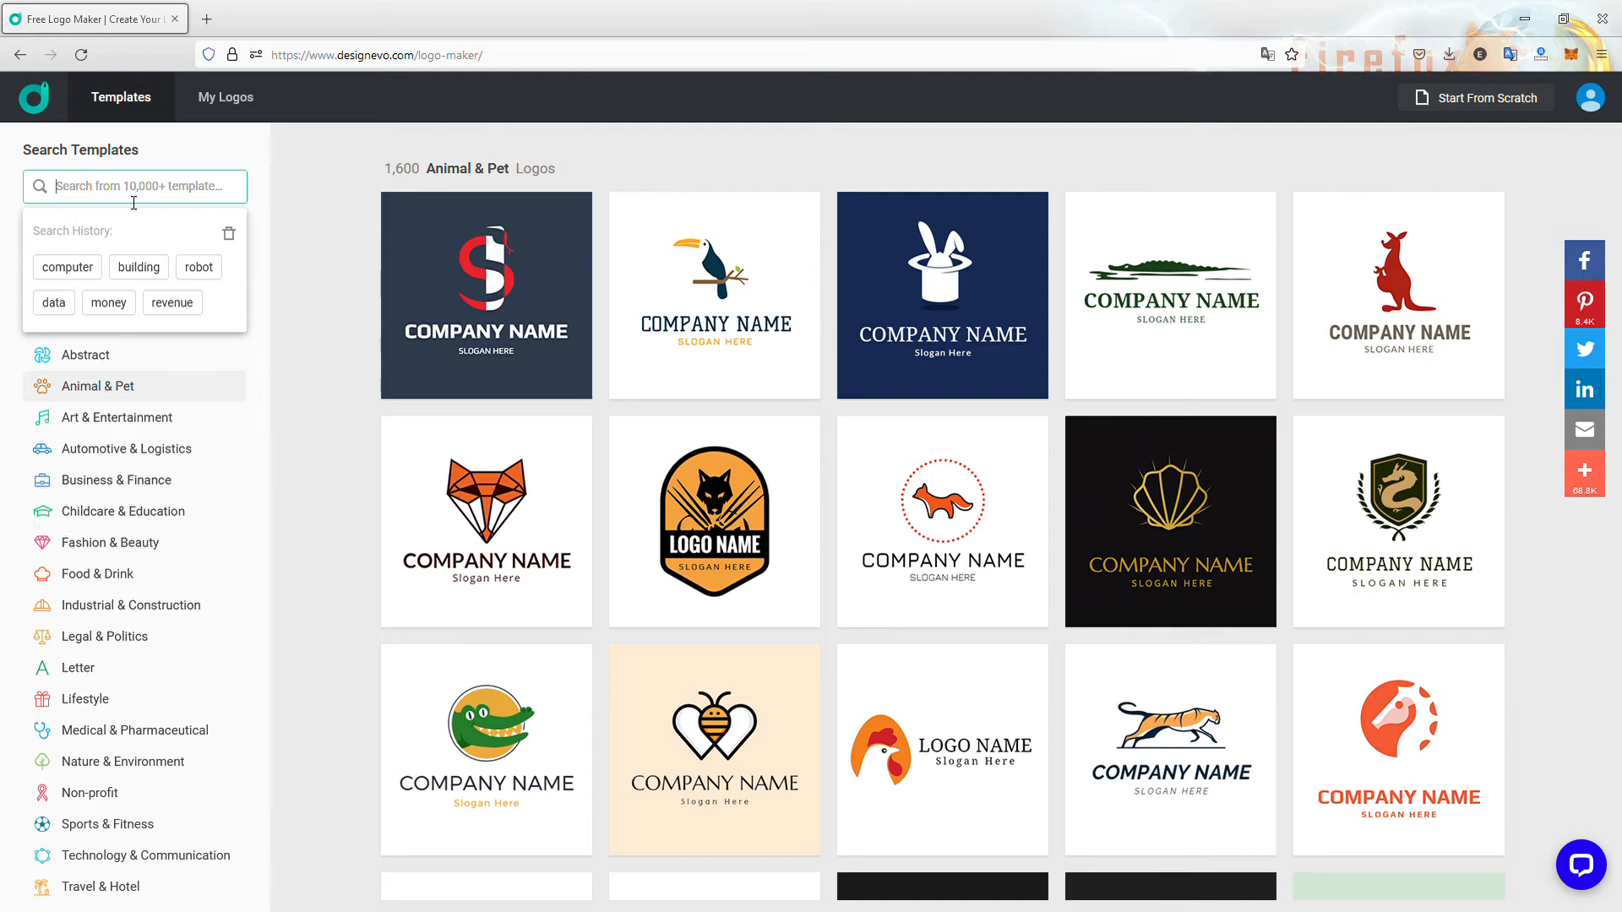
pyautogui.write('dog')
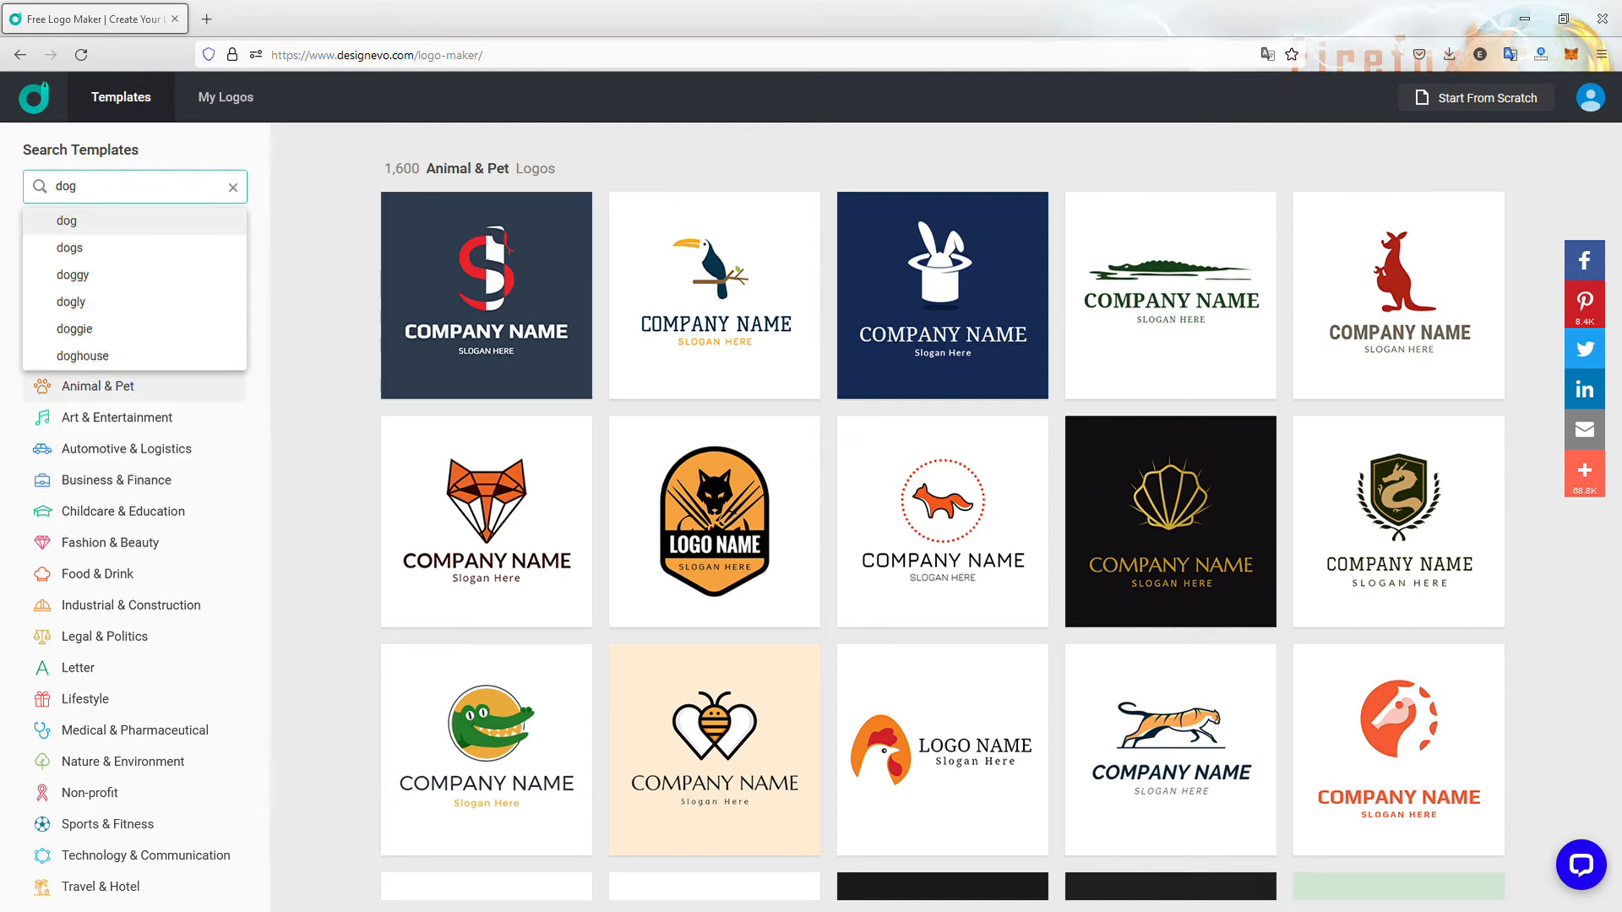
pyautogui.click(119, 223)
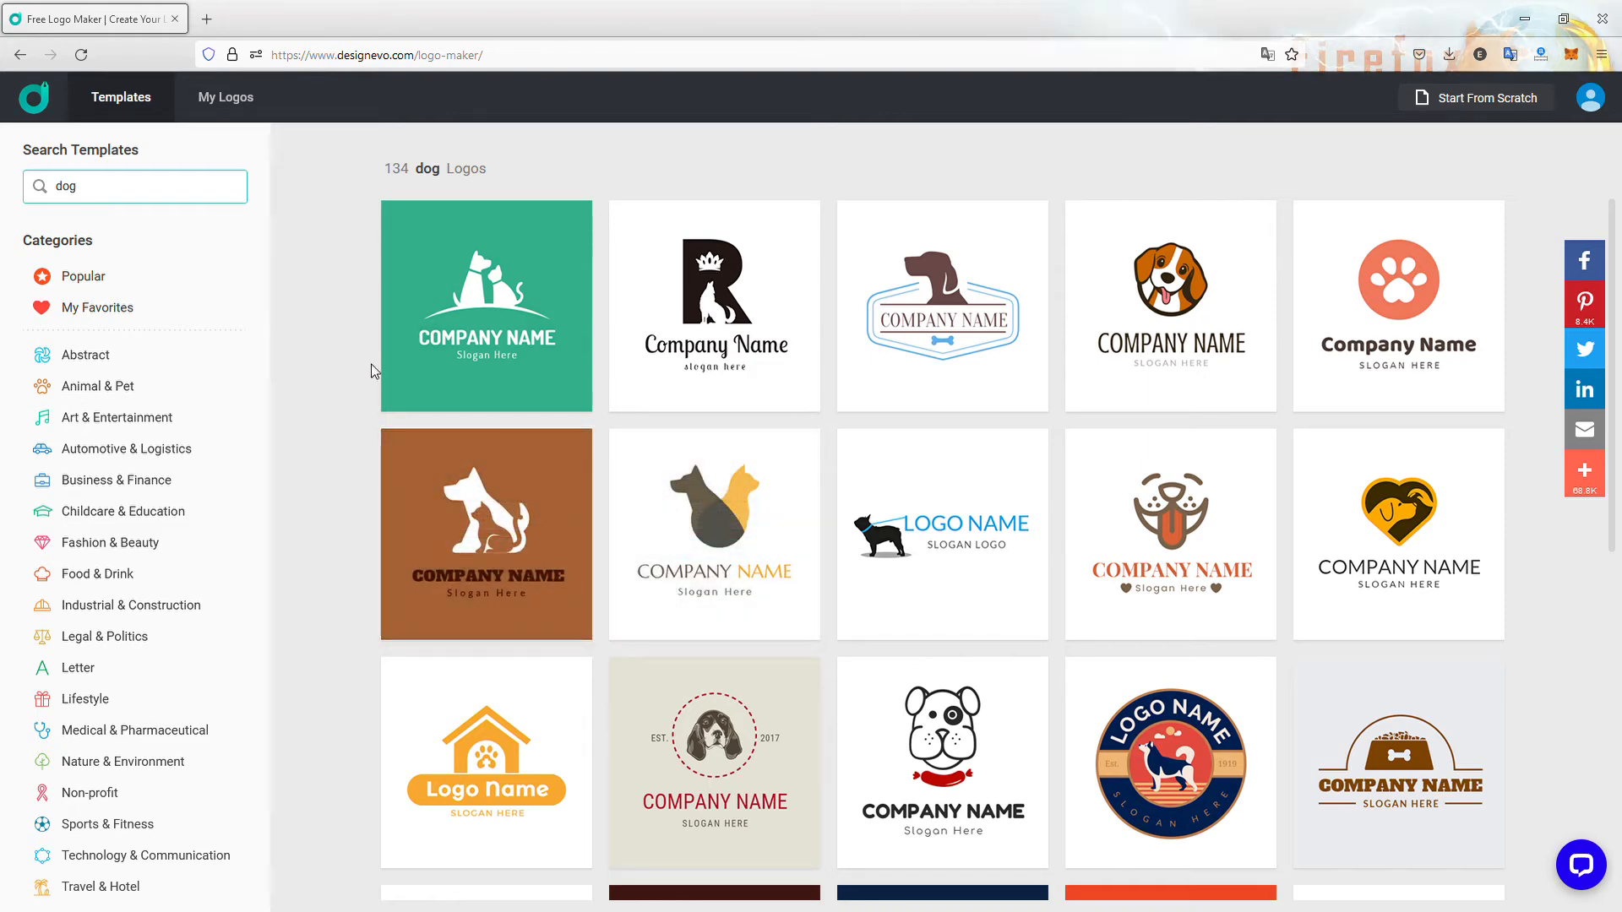
# Search the logo templates for "westie" and for "terrier".
pyautogui.doubleClick(127, 193)
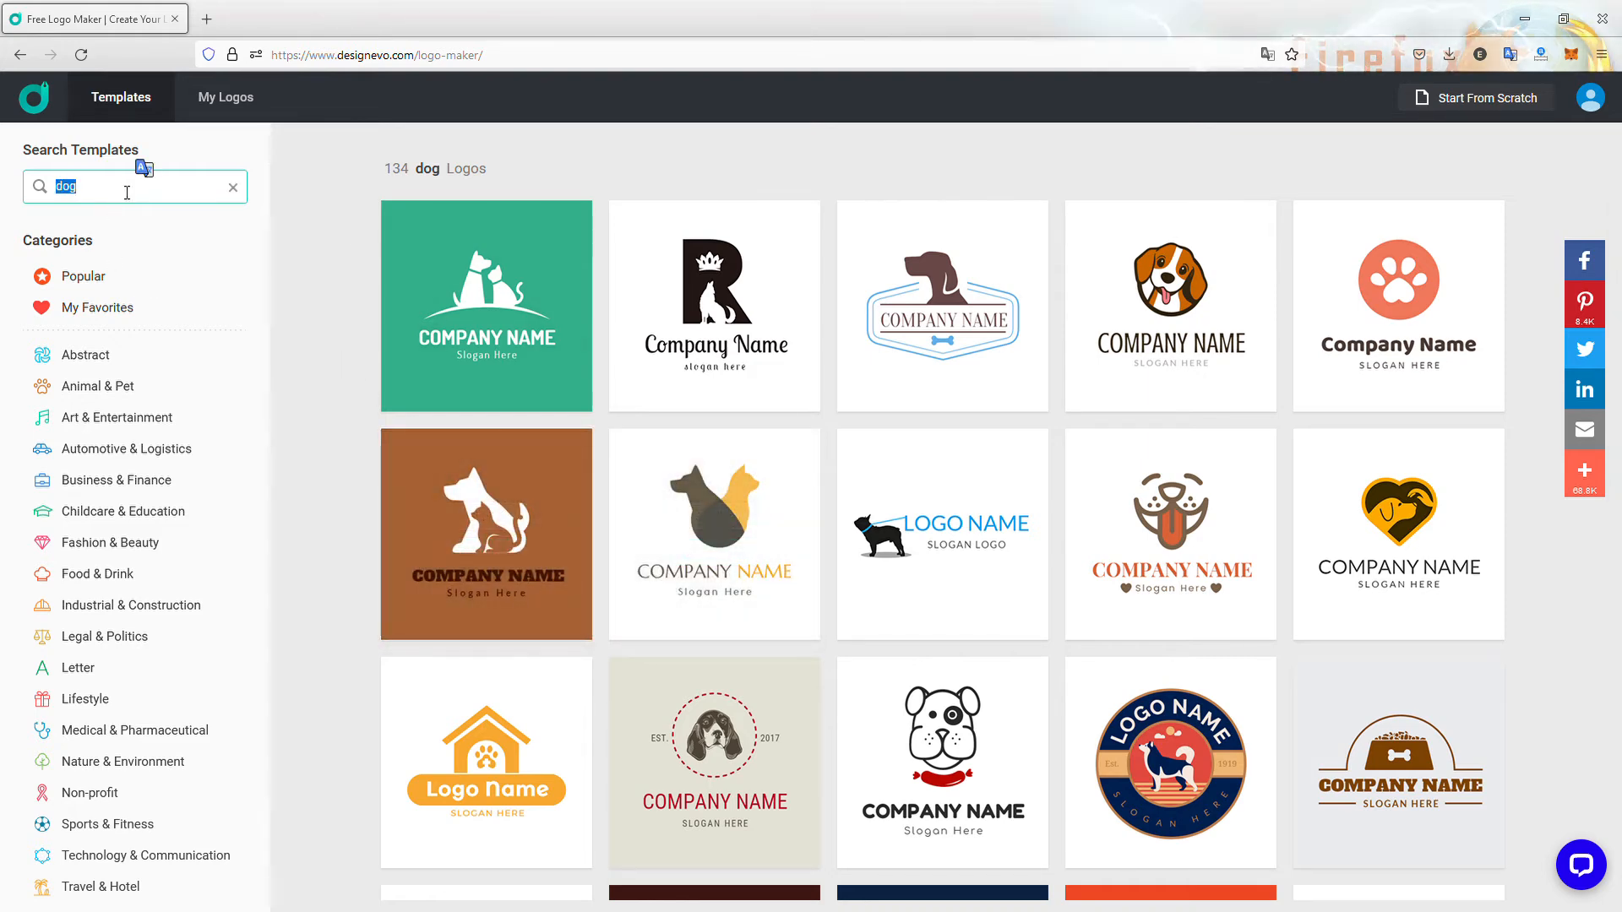
pyautogui.write('westie')
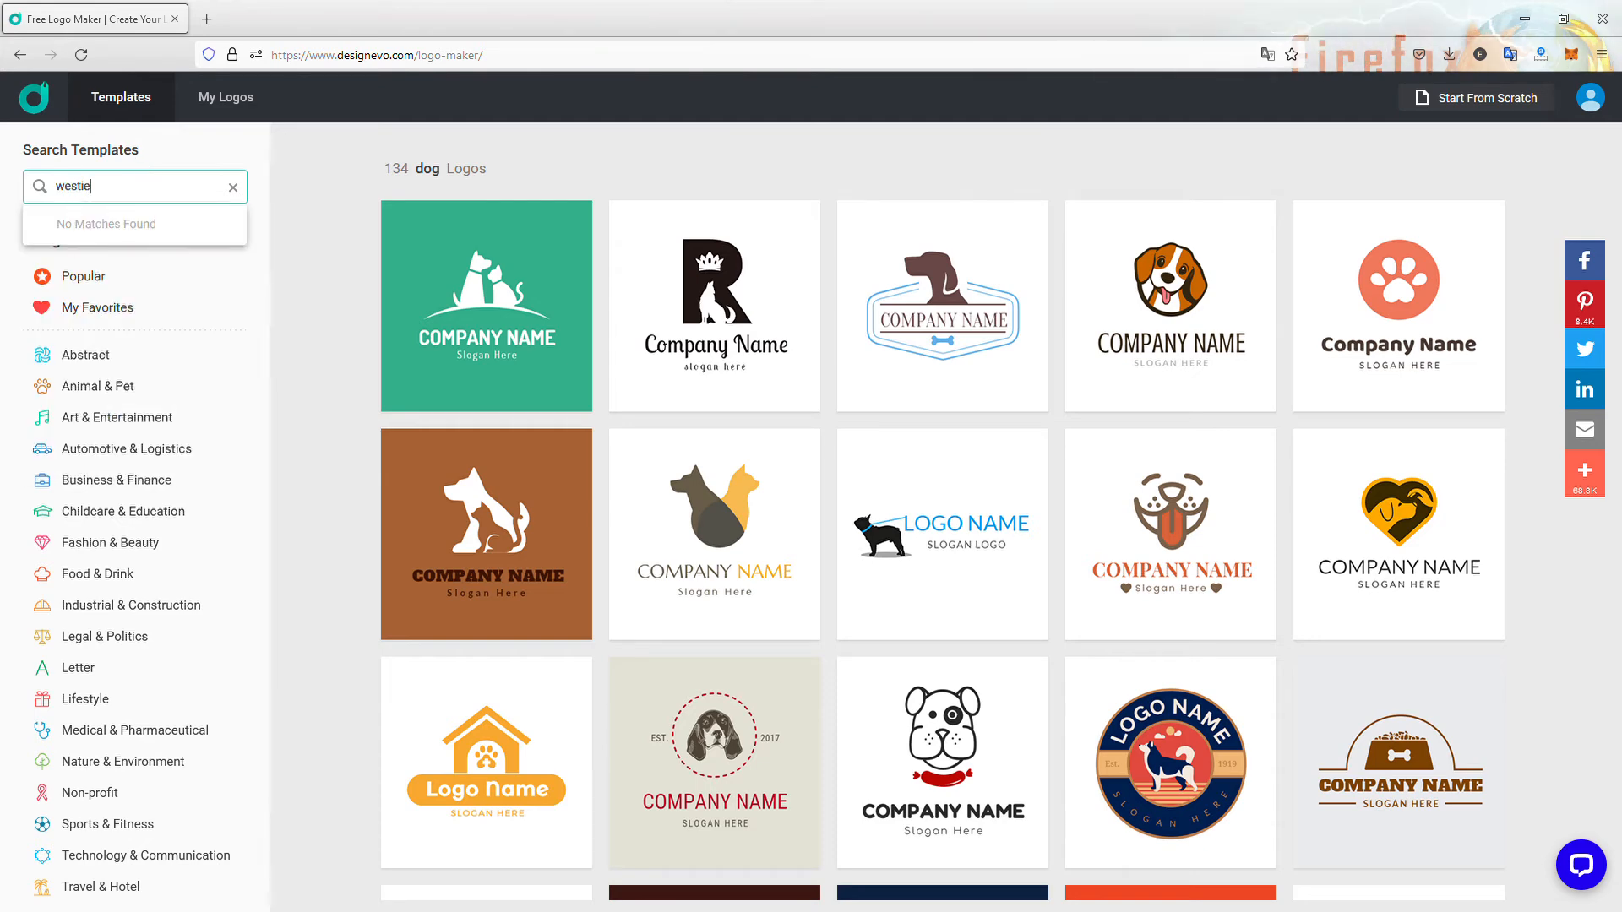
pyautogui.press('Return')
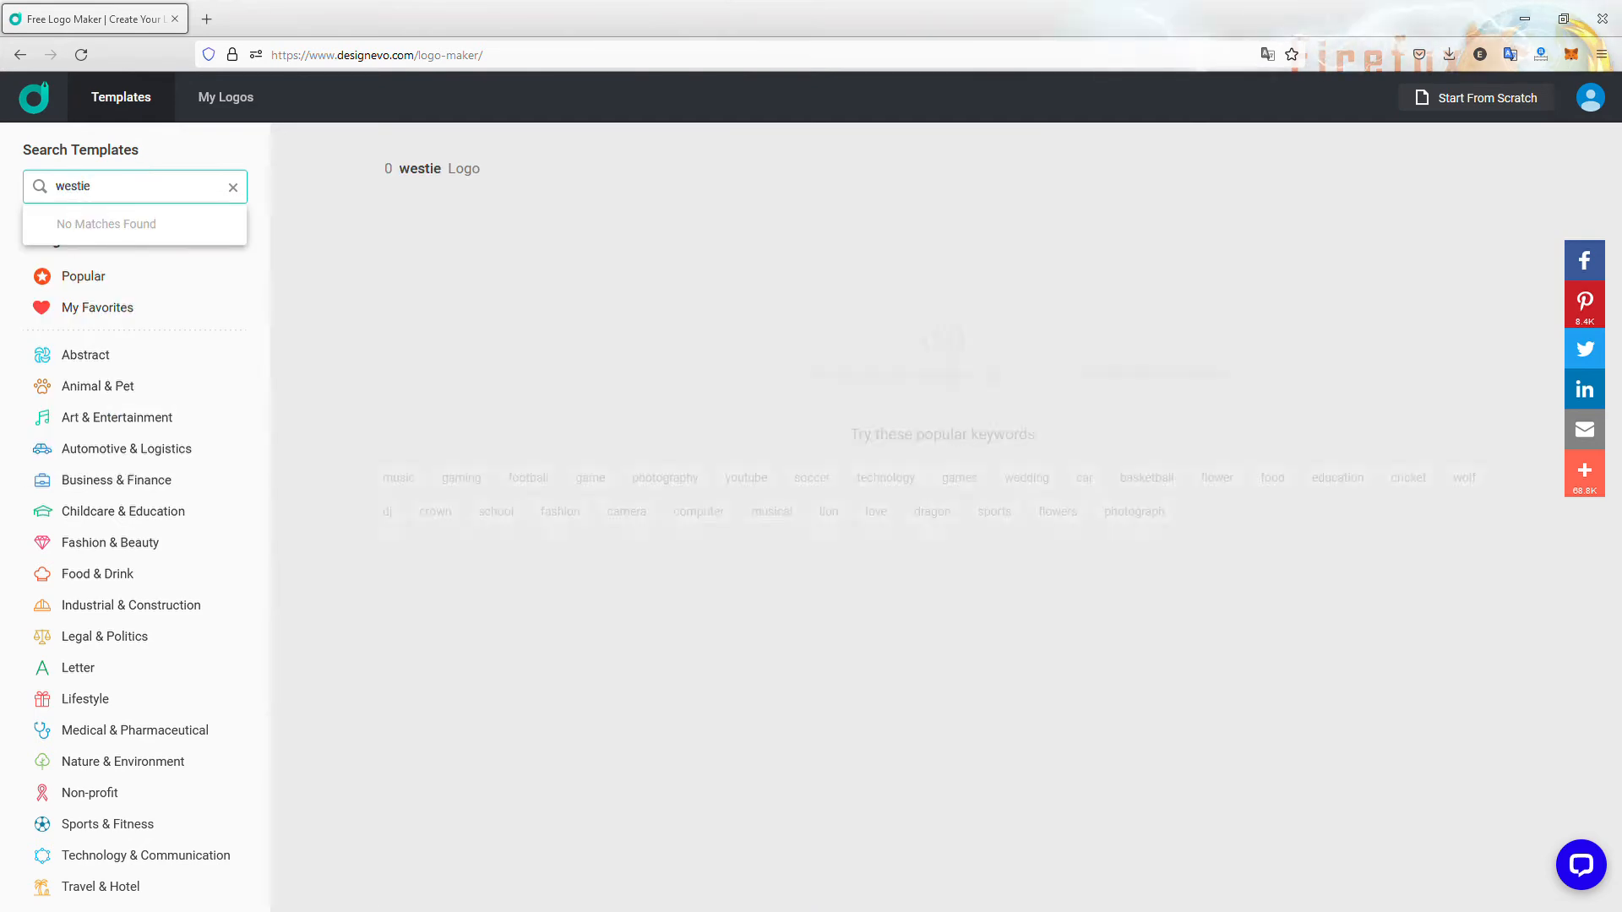
pyautogui.doubleClick(123, 206)
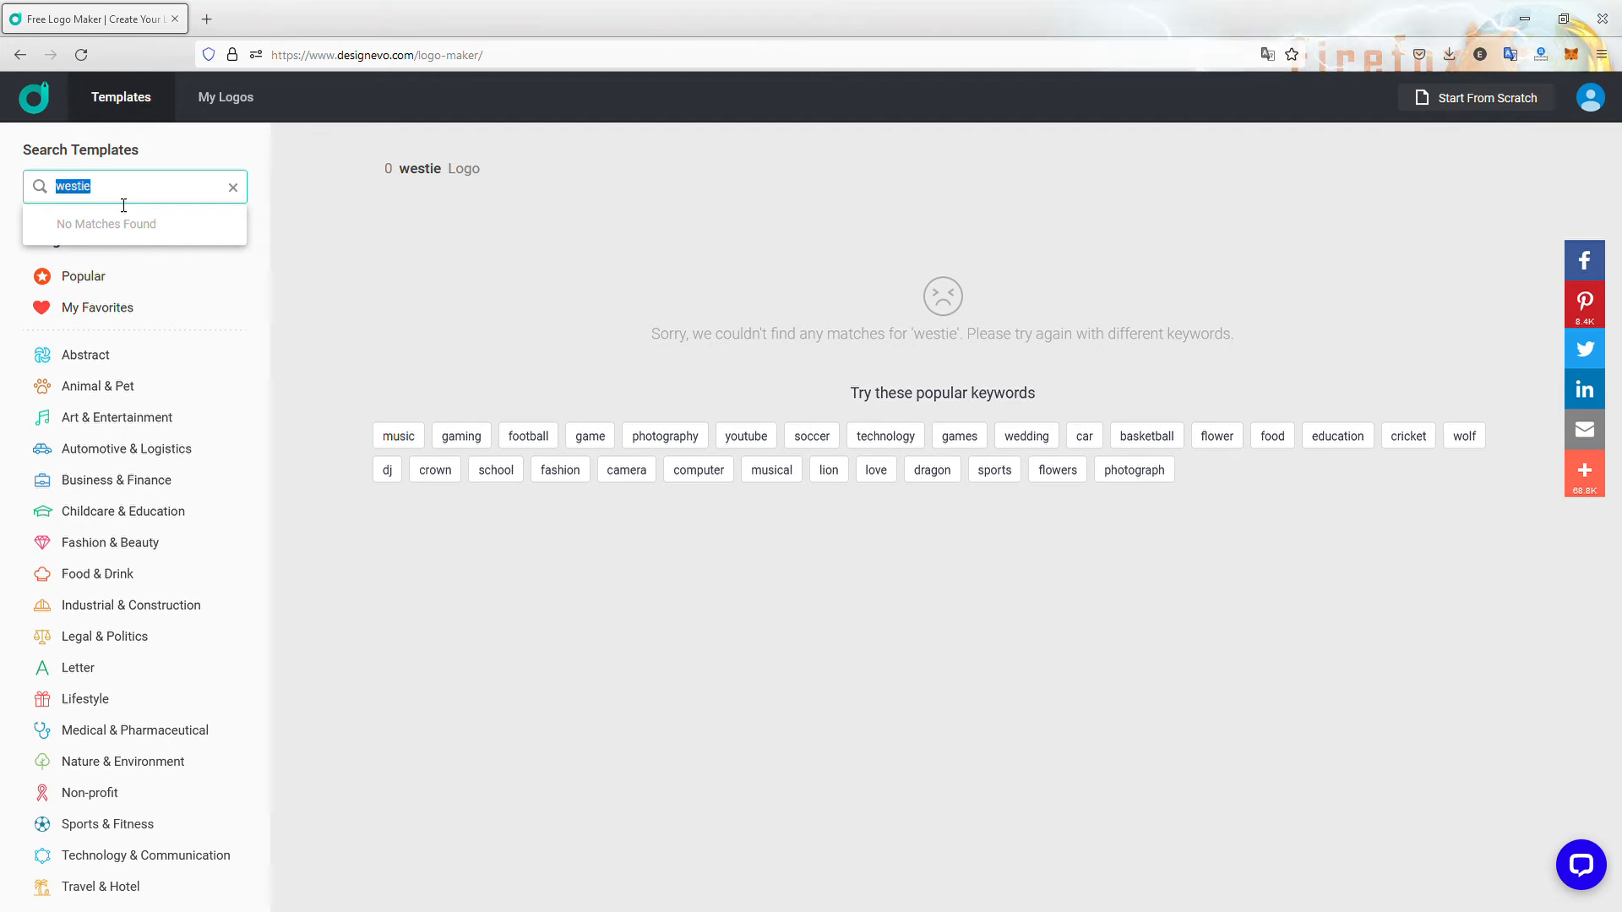
pyautogui.press('BackSpace')
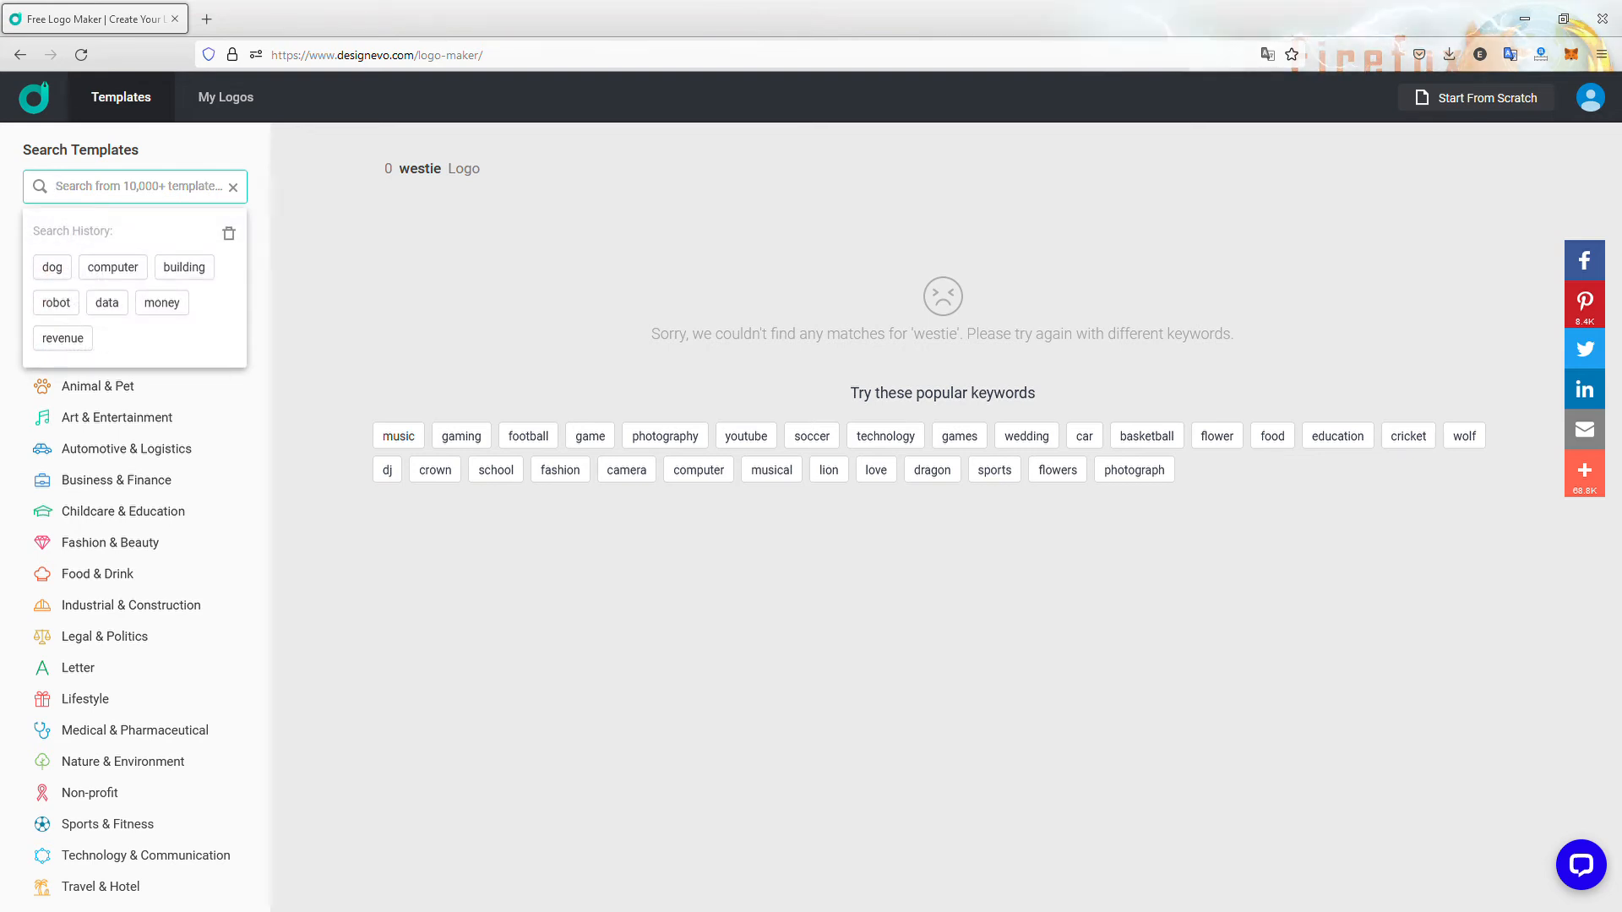
pyautogui.write('terrier')
pyautogui.press('Return')
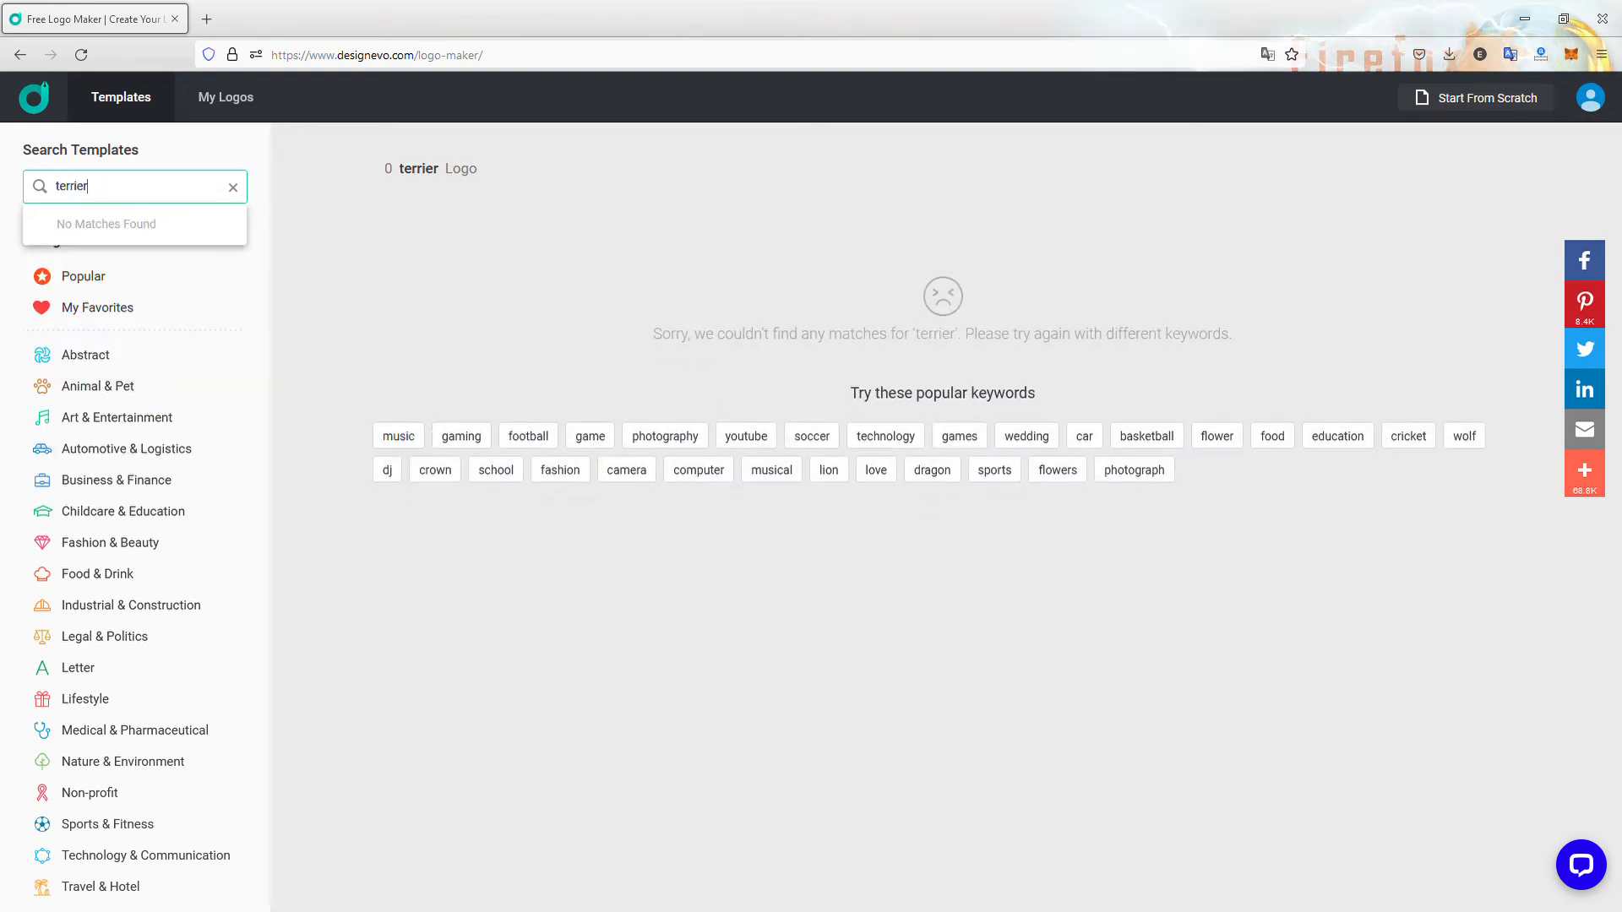
# Replace the terrier search with a new template search for "dog".
pyautogui.doubleClick(202, 194)
pyautogui.write('d')
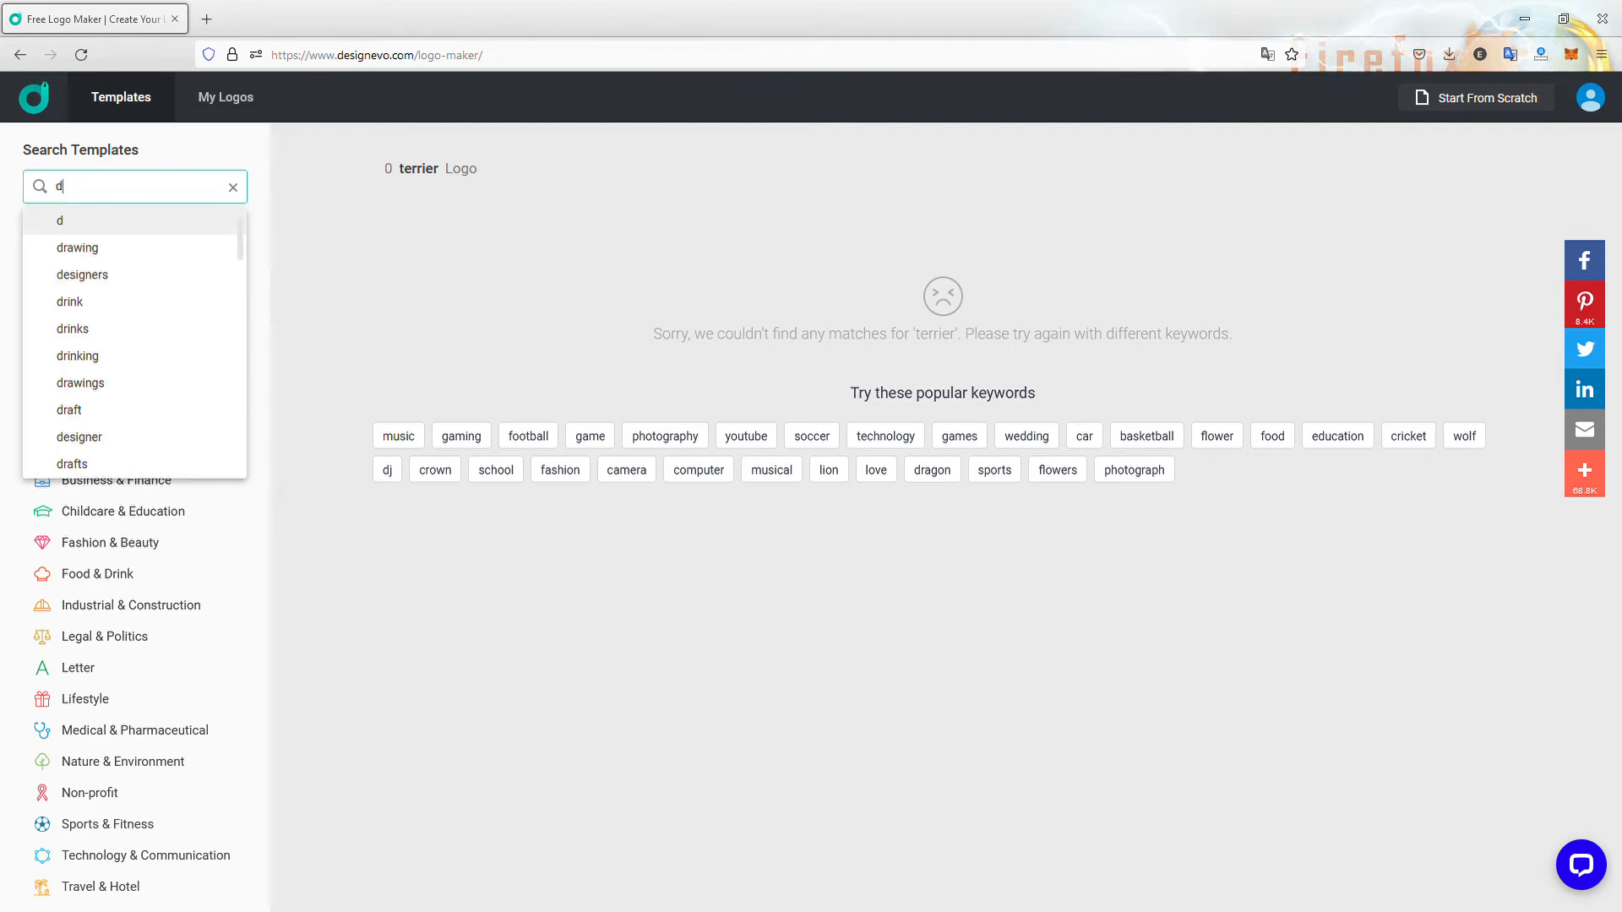
pyautogui.write('og')
pyautogui.press('Return')
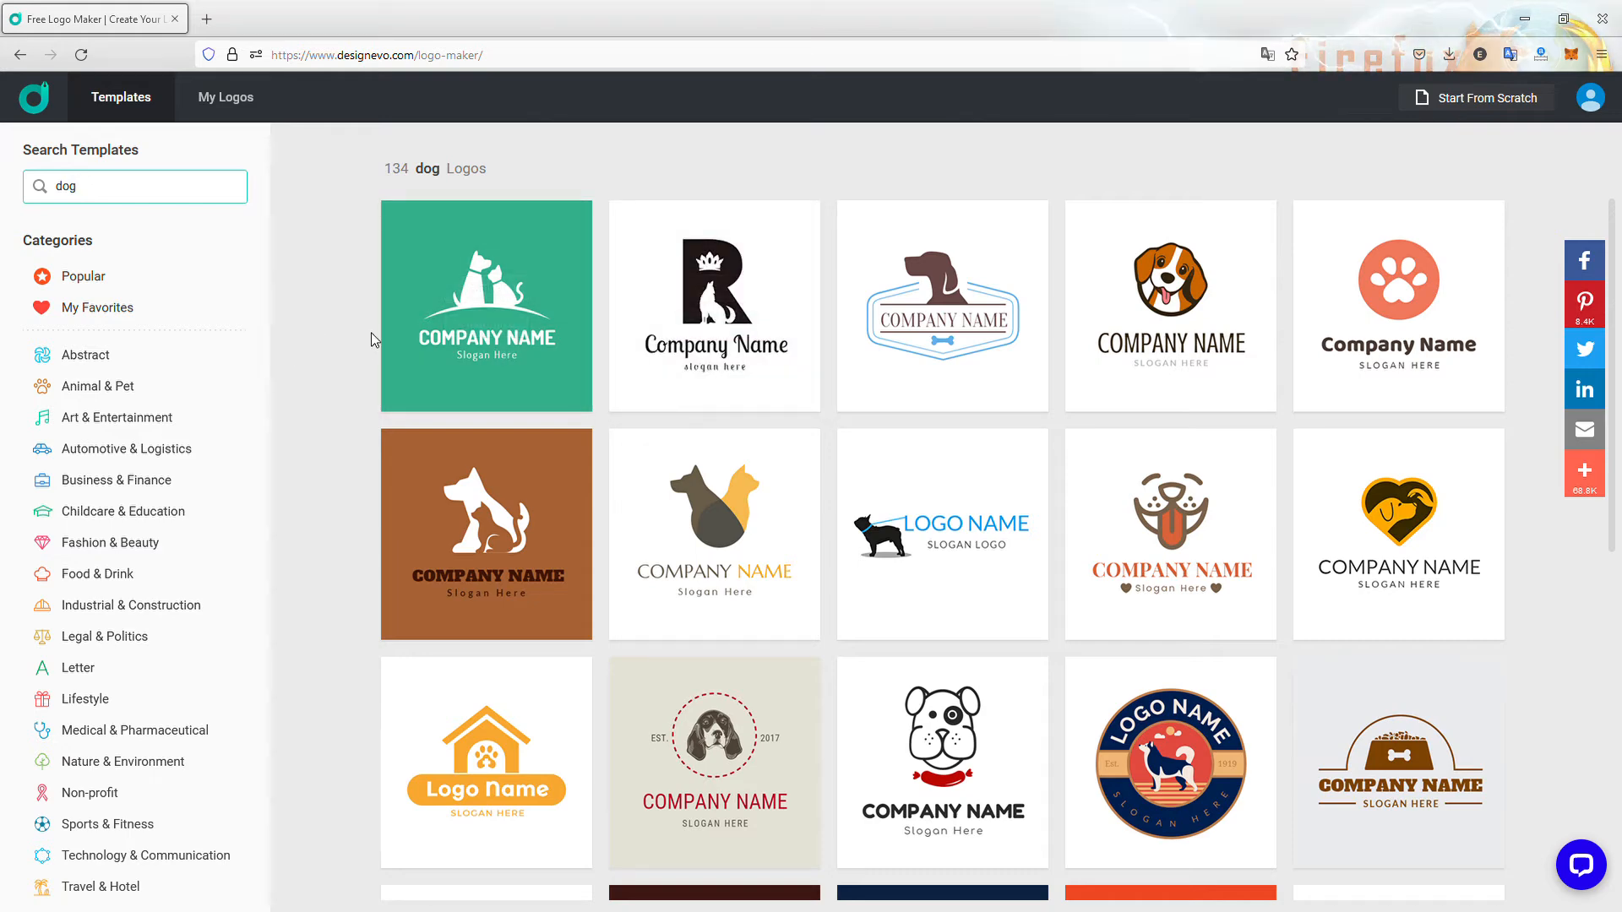
# Look through the dog logo templates for a suitable design to customize.
pyautogui.scroll(-4, 378, 351)
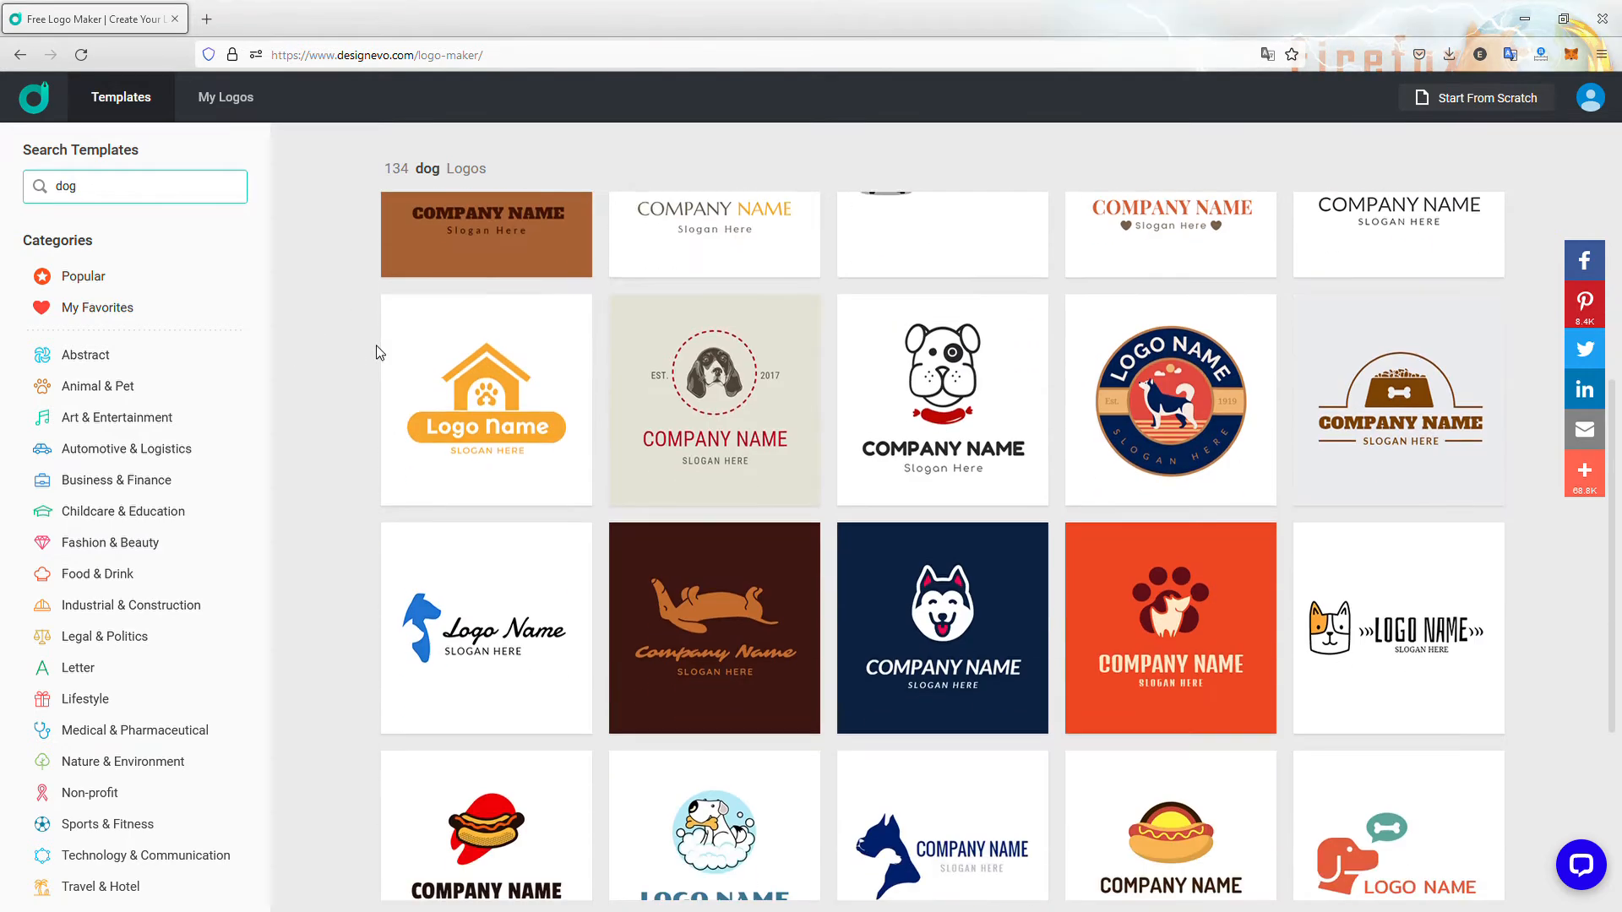
pyautogui.scroll(-2, 380, 346)
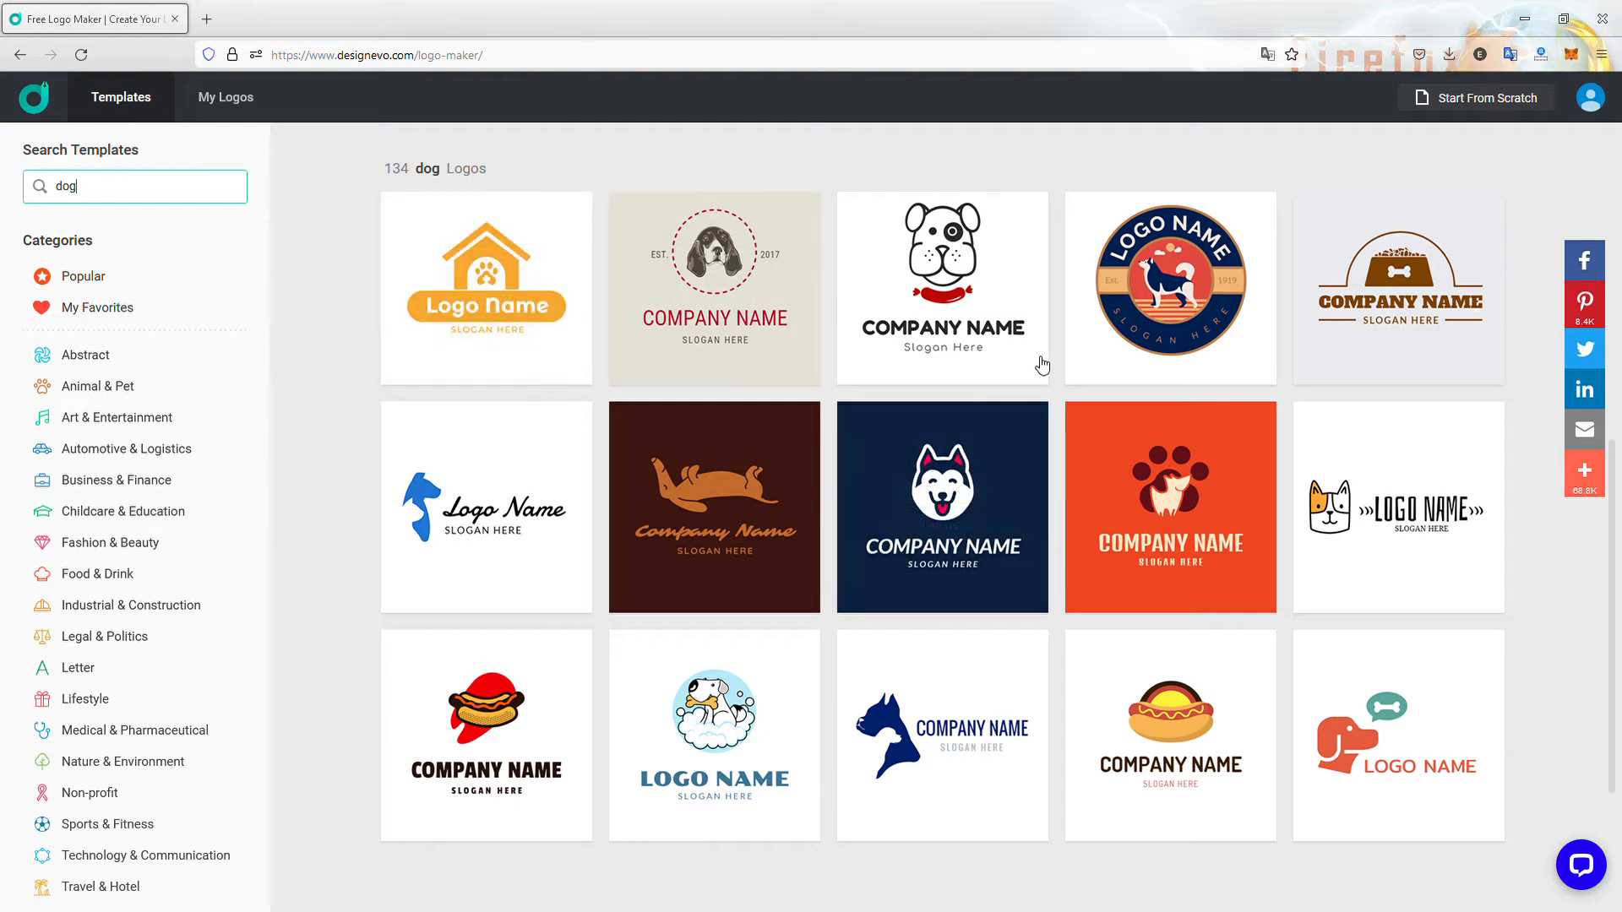
pyautogui.moveTo(1164, 555)
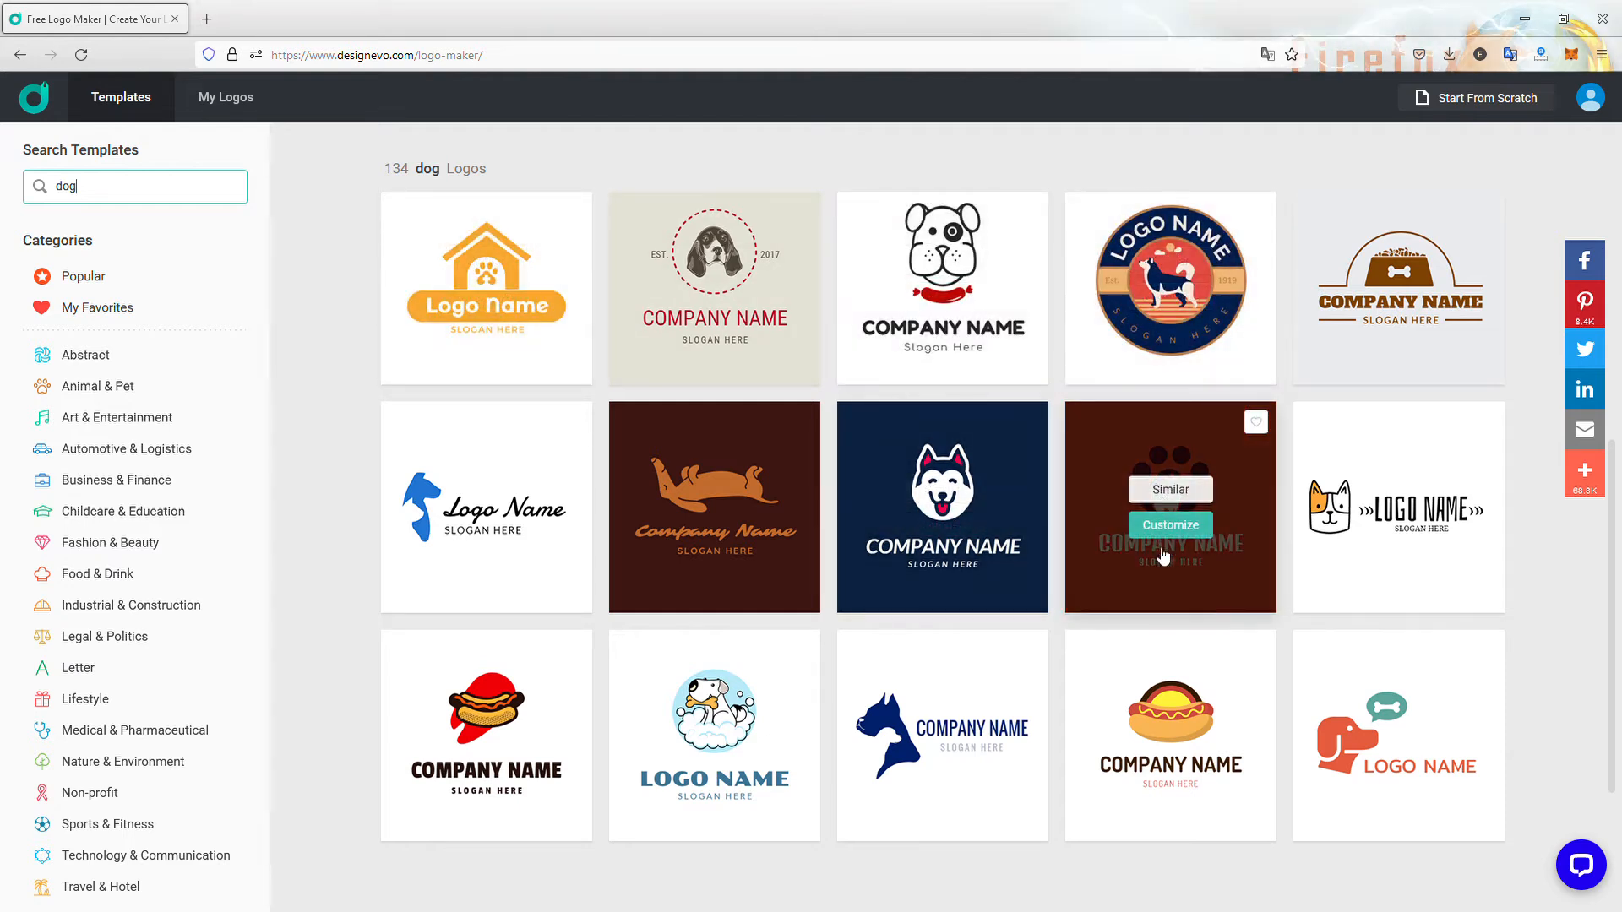
pyautogui.scroll(-2, 1165, 588)
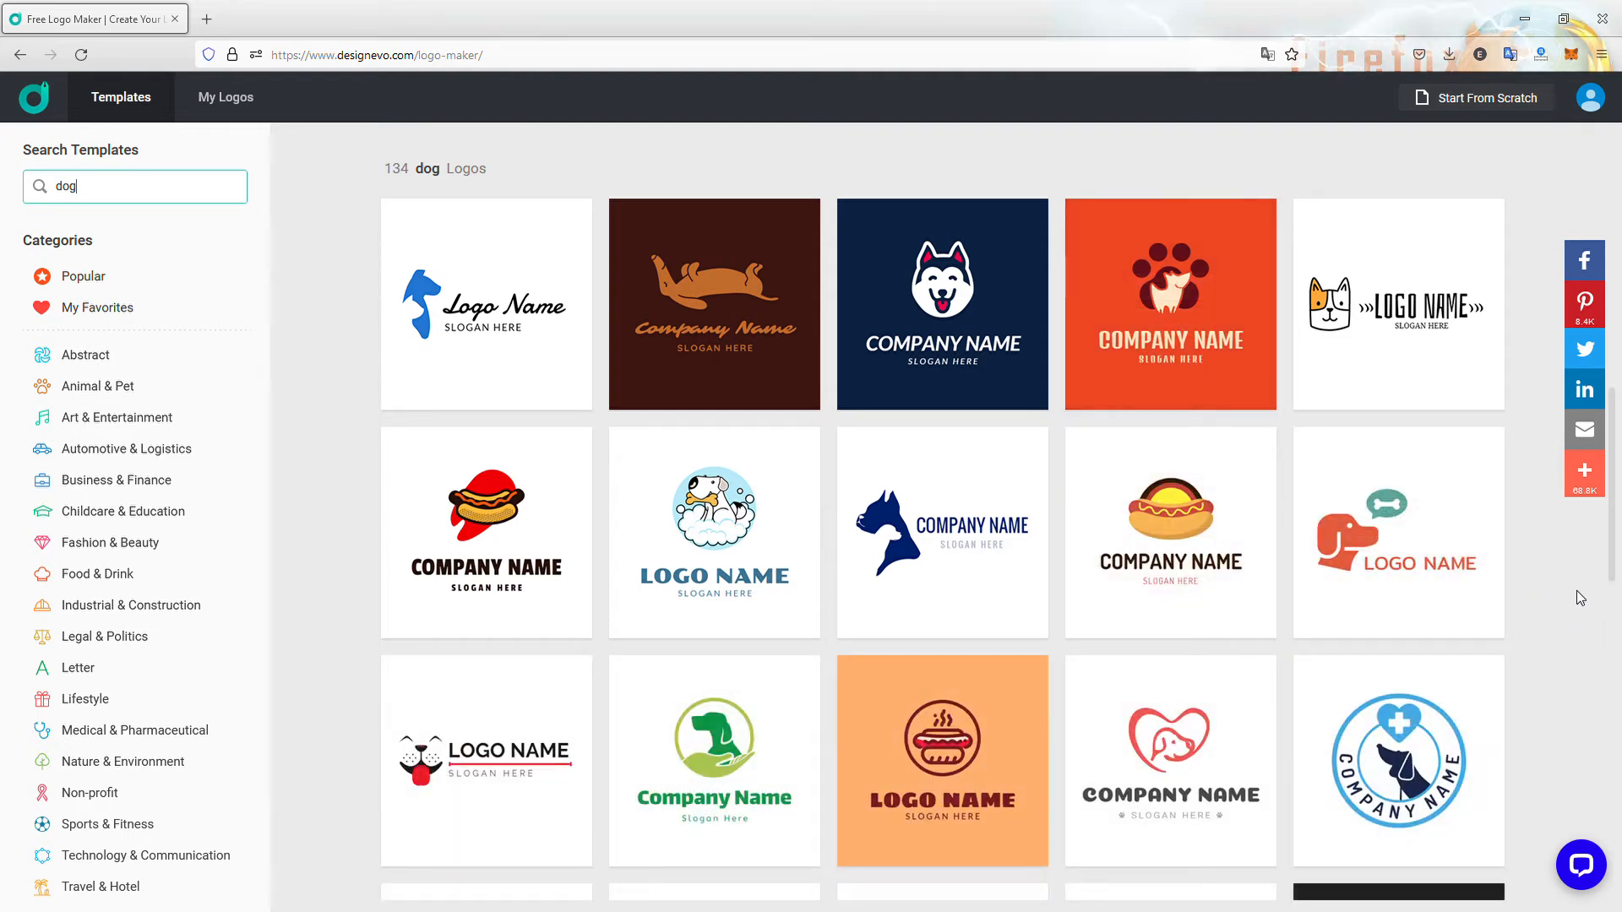
pyautogui.moveTo(1163, 520)
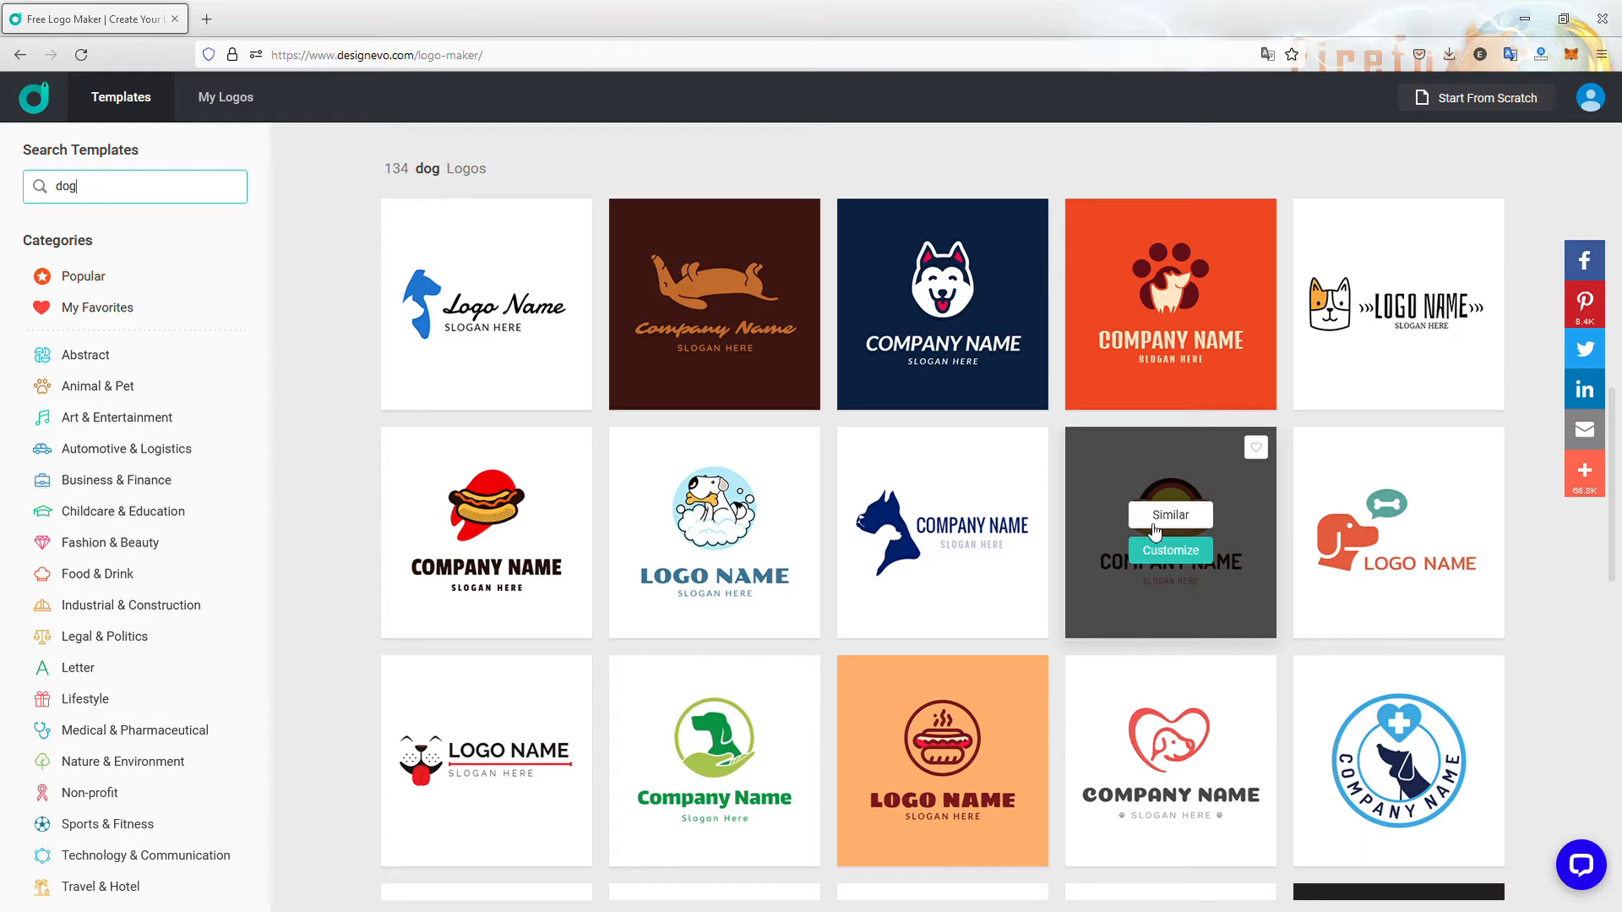
pyautogui.scroll(-5, 1166, 507)
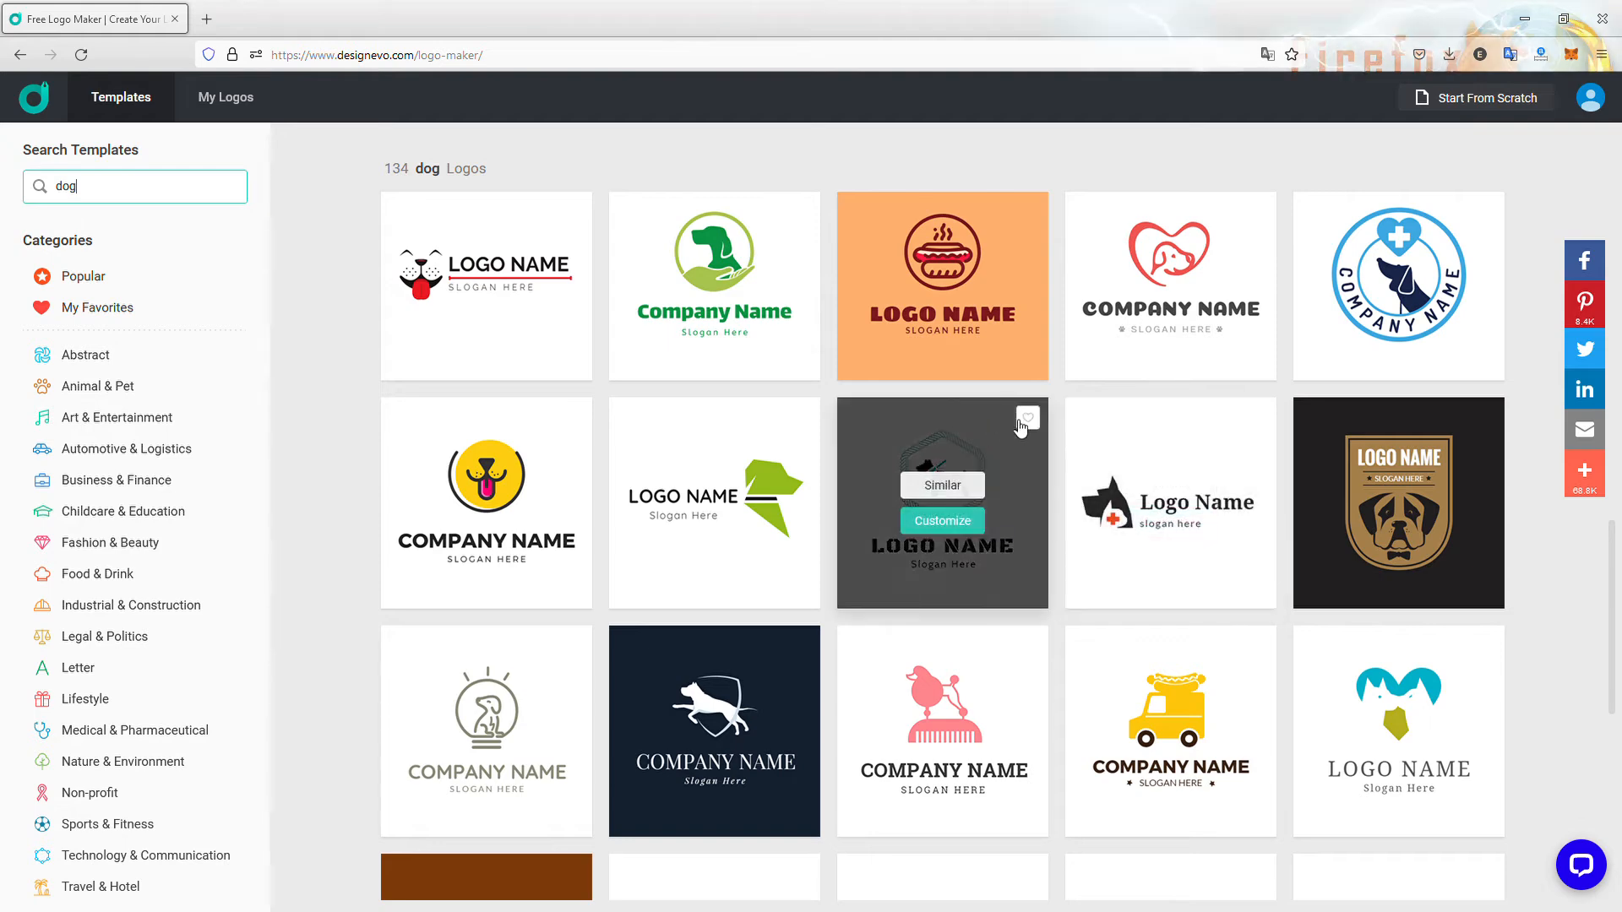
pyautogui.scroll(-5, 1098, 447)
pyautogui.scroll(5, 561, 324)
pyautogui.scroll(-4, 564, 380)
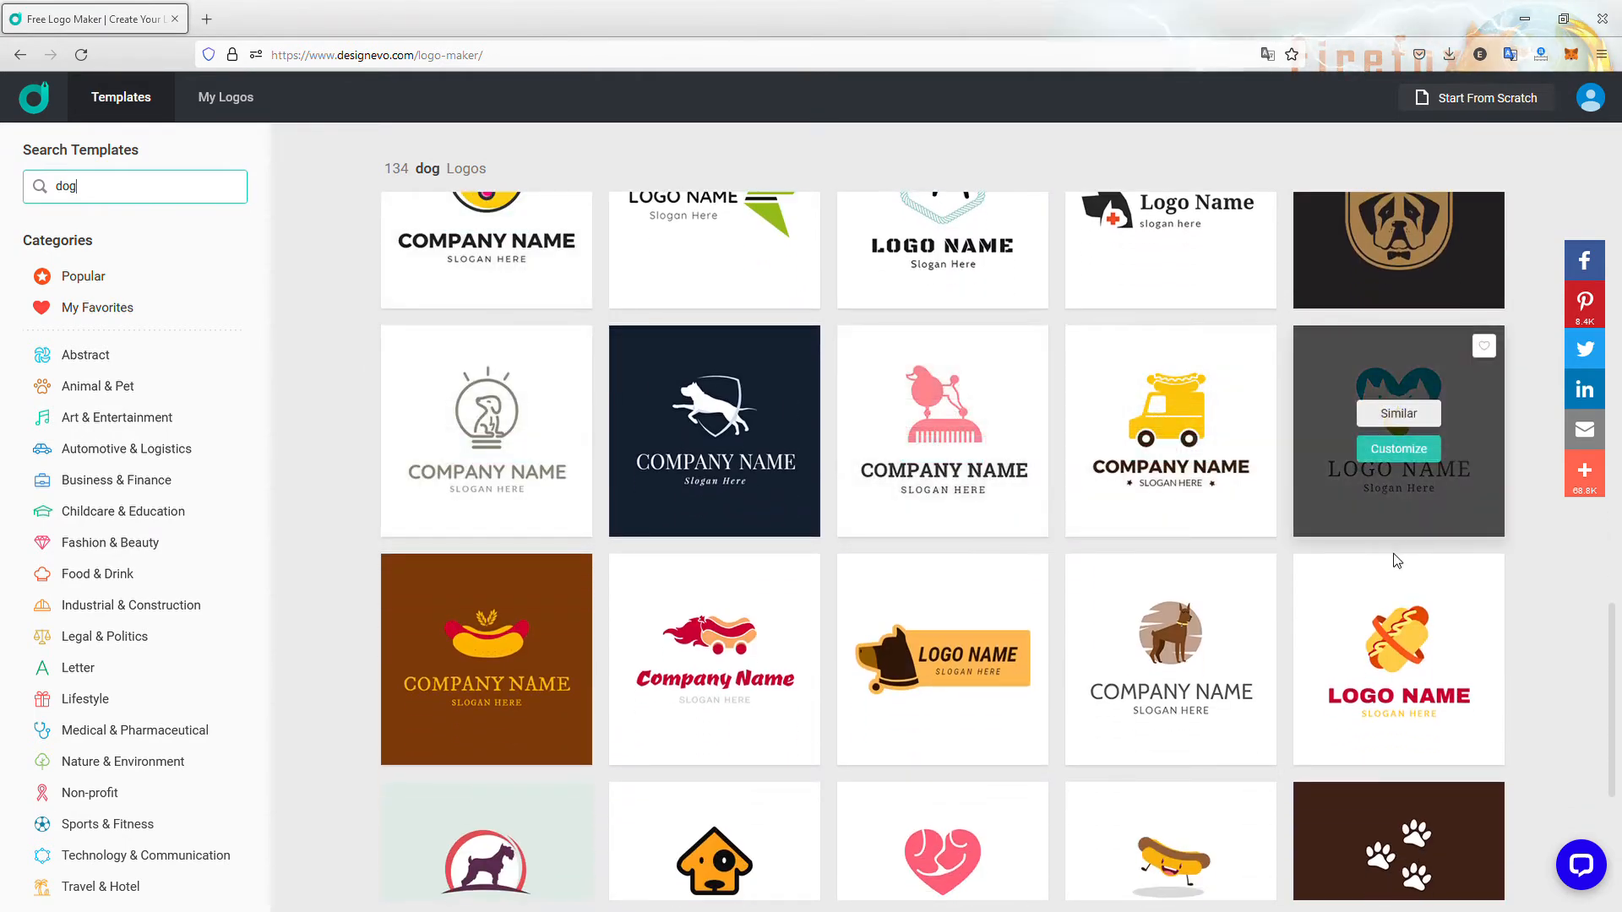
pyautogui.scroll(-4, 1394, 561)
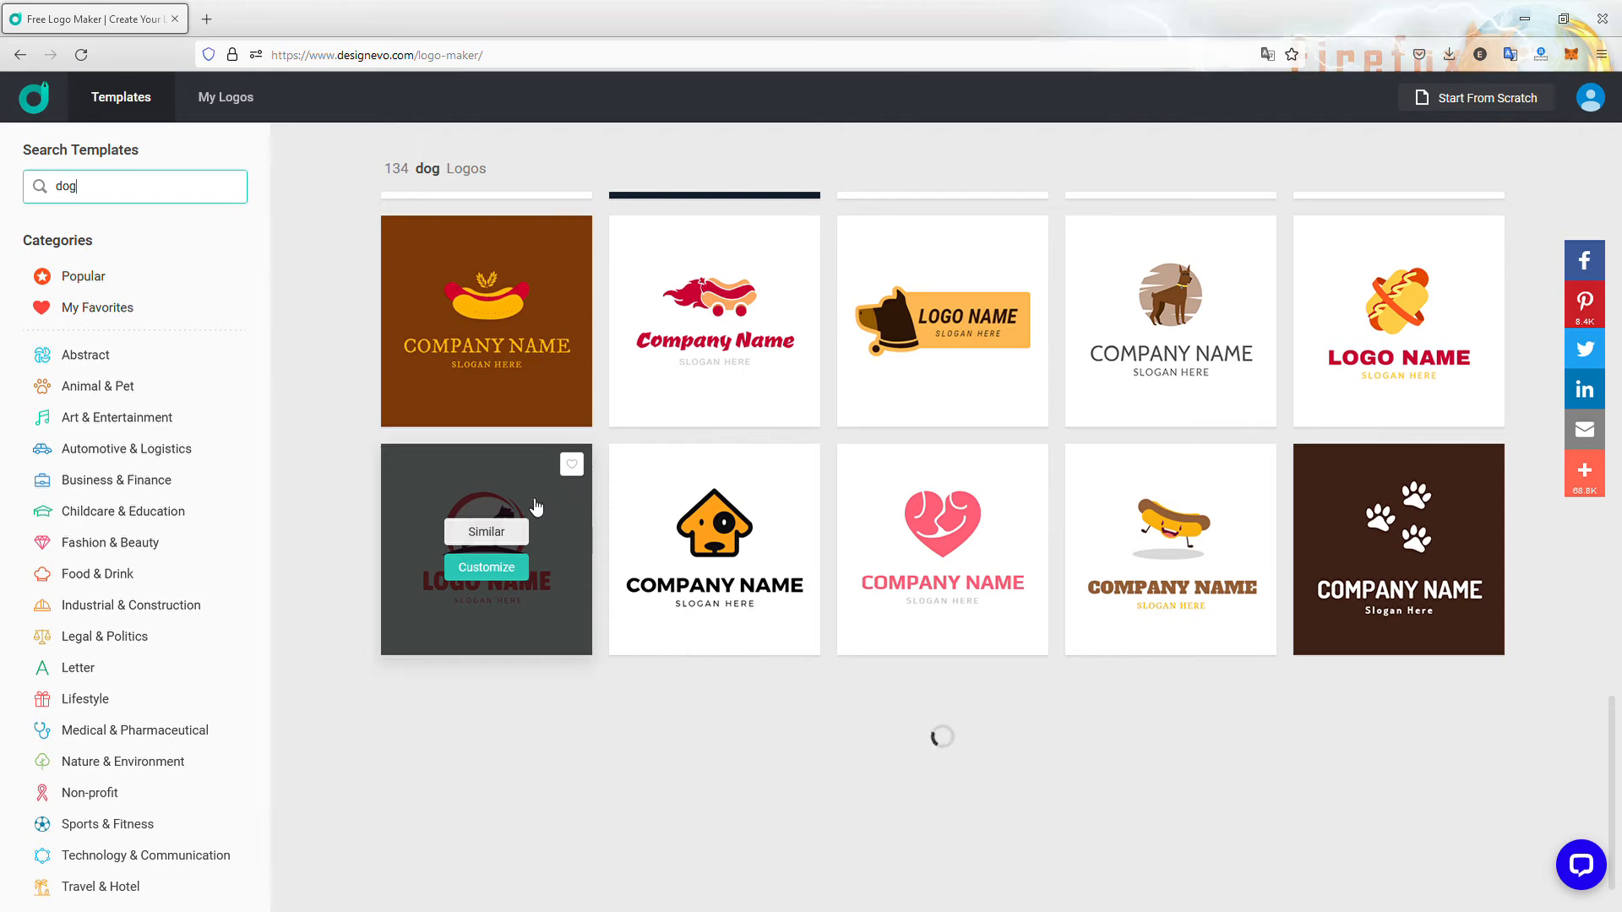
# Open the designs similar to the circular dog emblem template and look through them for a suitable base.
pyautogui.click(486, 531)
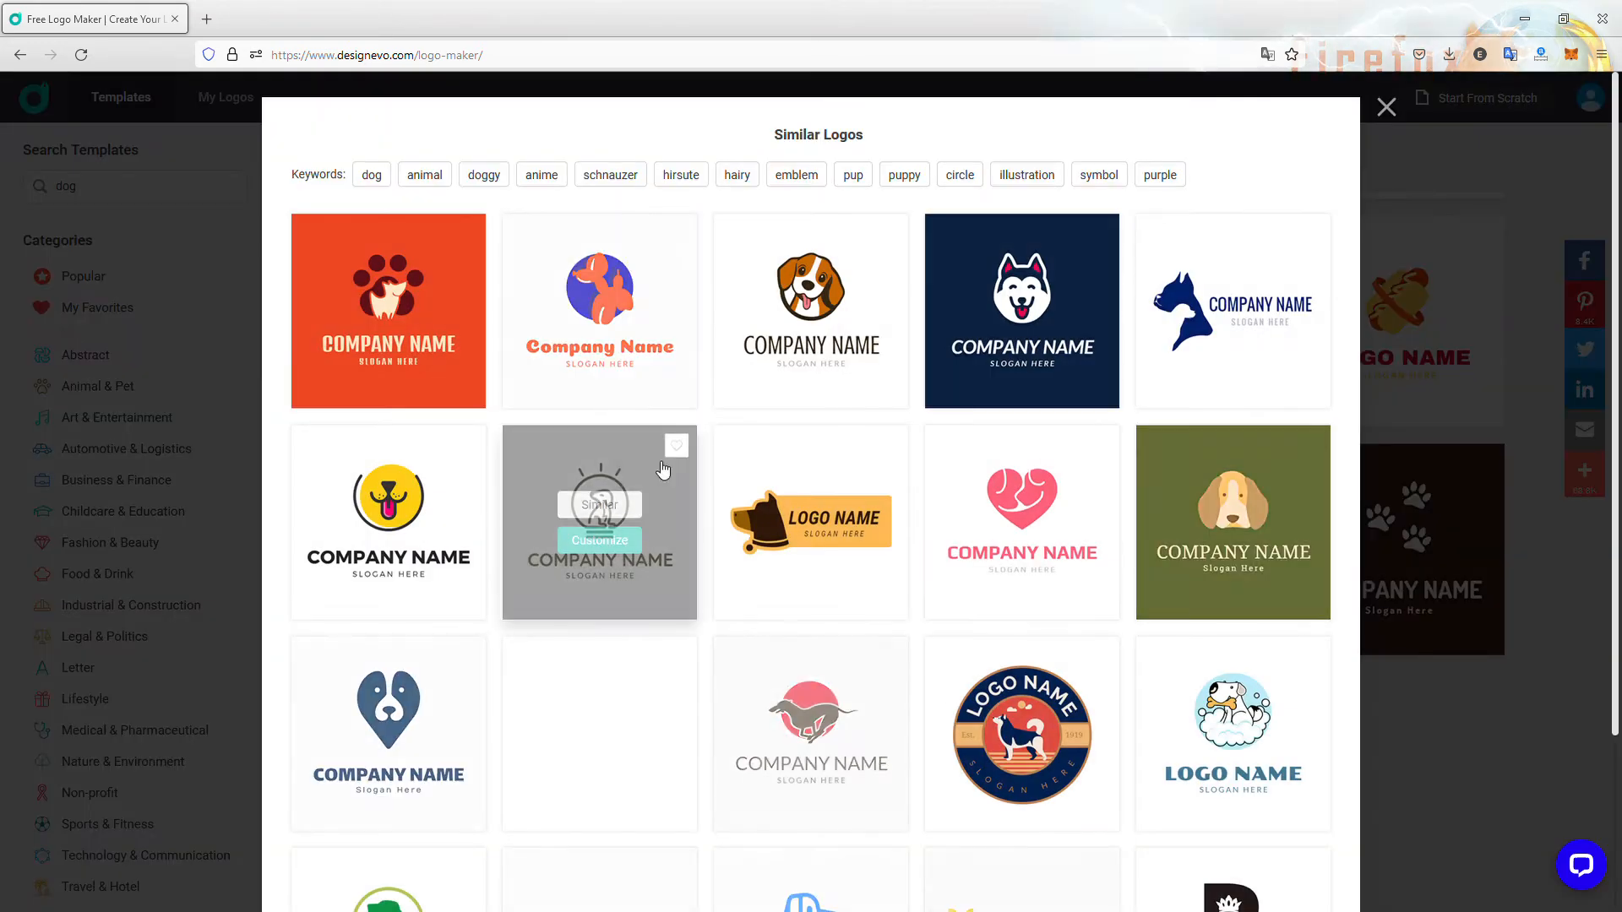
pyautogui.moveTo(1060, 538)
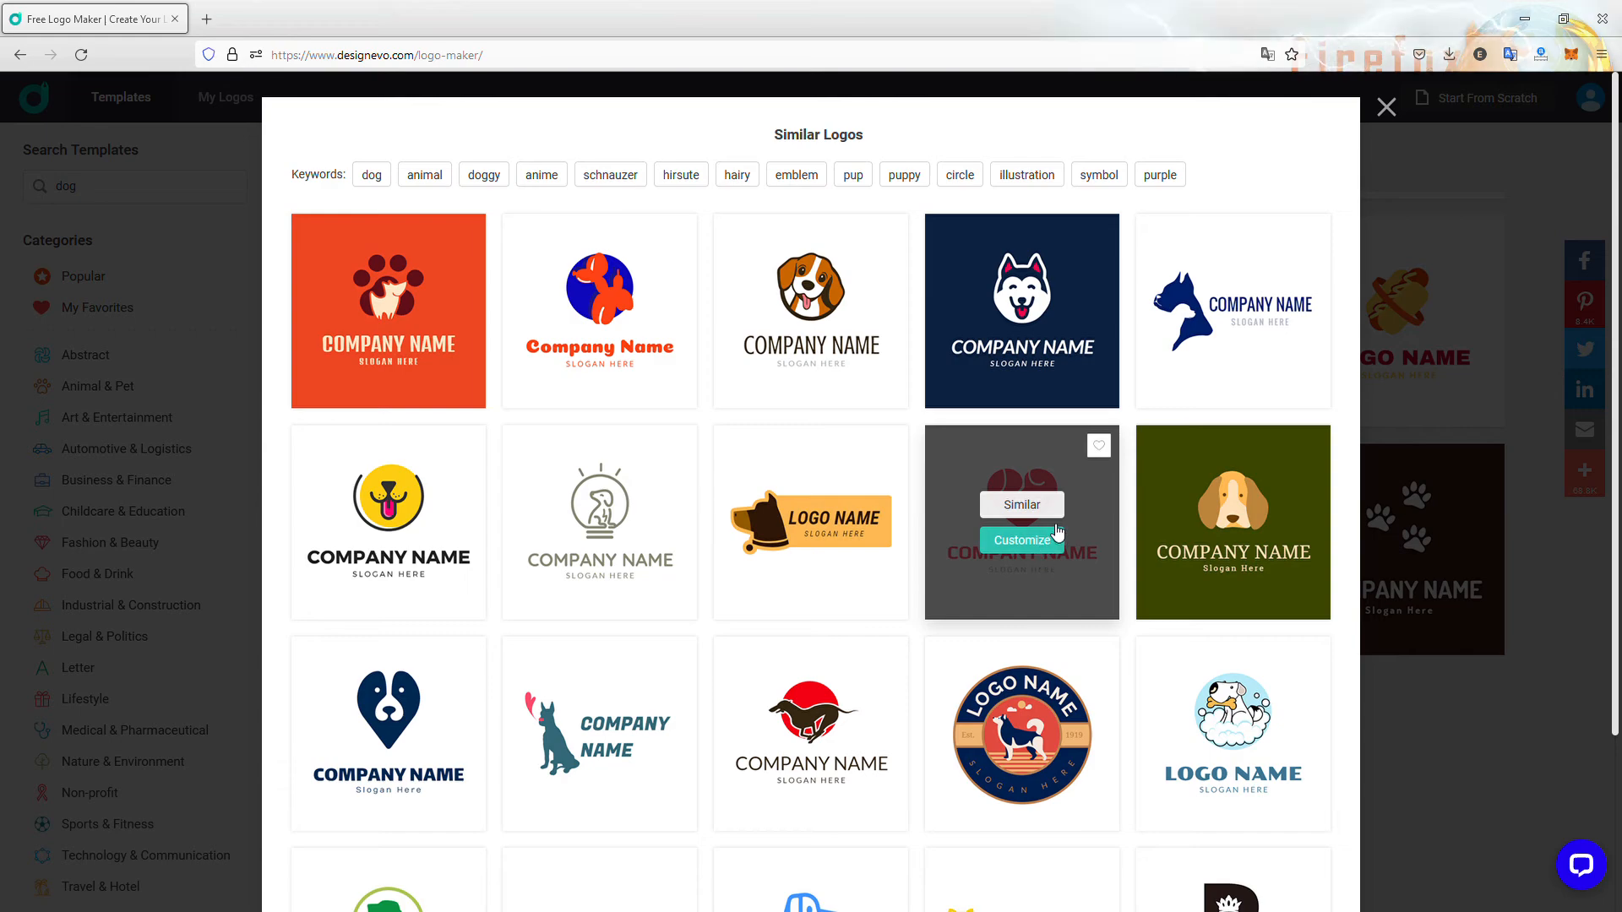
pyautogui.scroll(-3, 1052, 532)
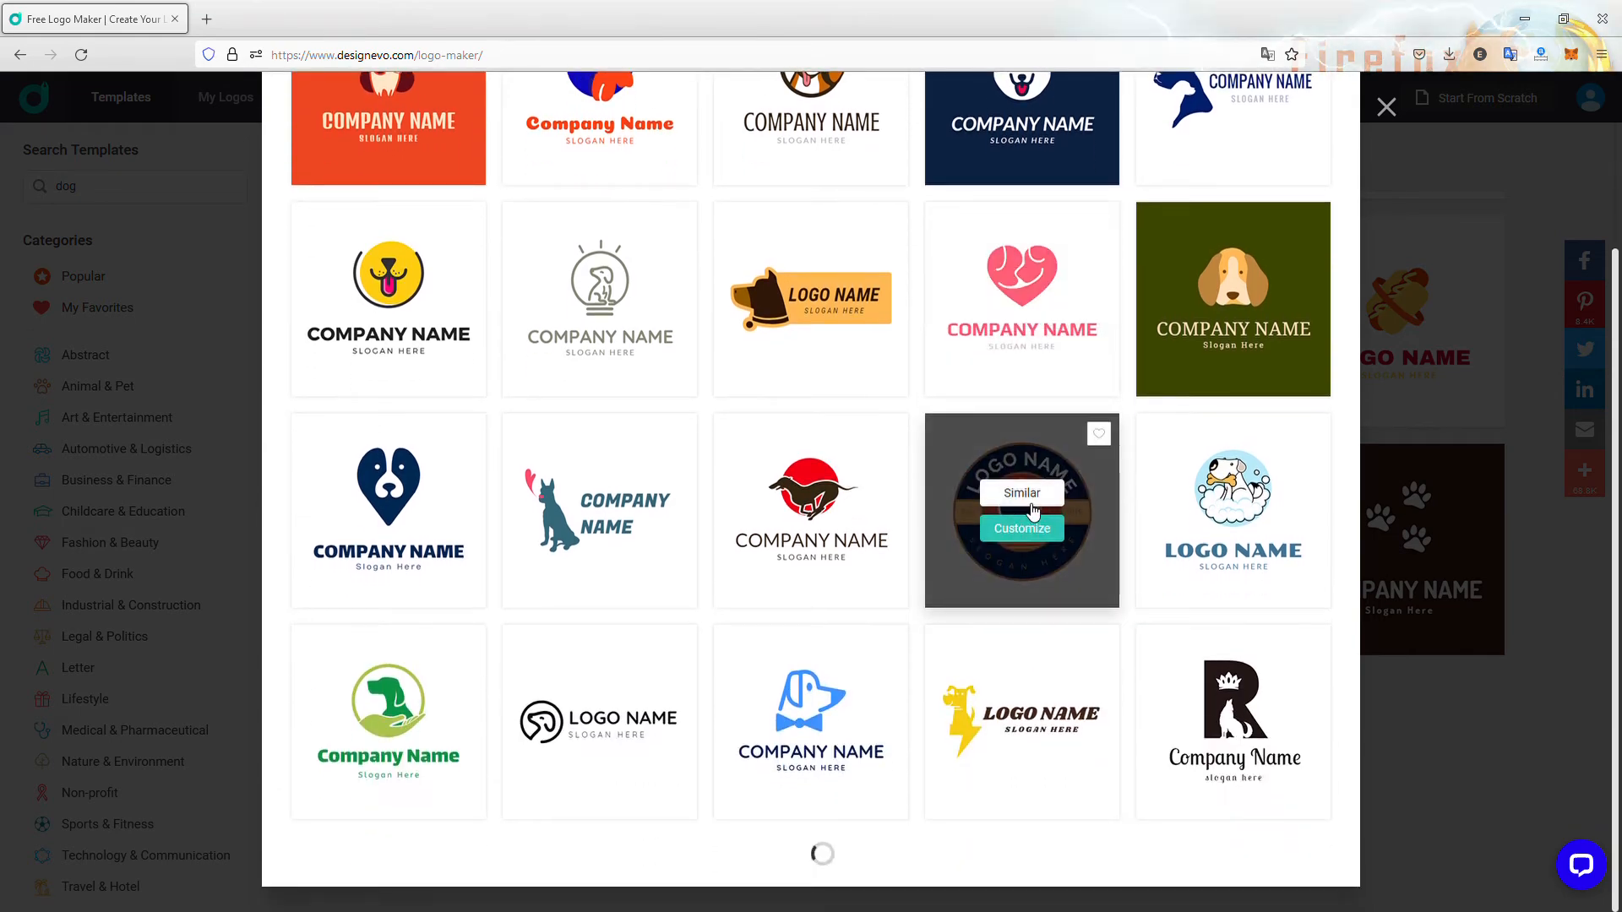
pyautogui.scroll(-3, 802, 494)
pyautogui.scroll(5, 812, 507)
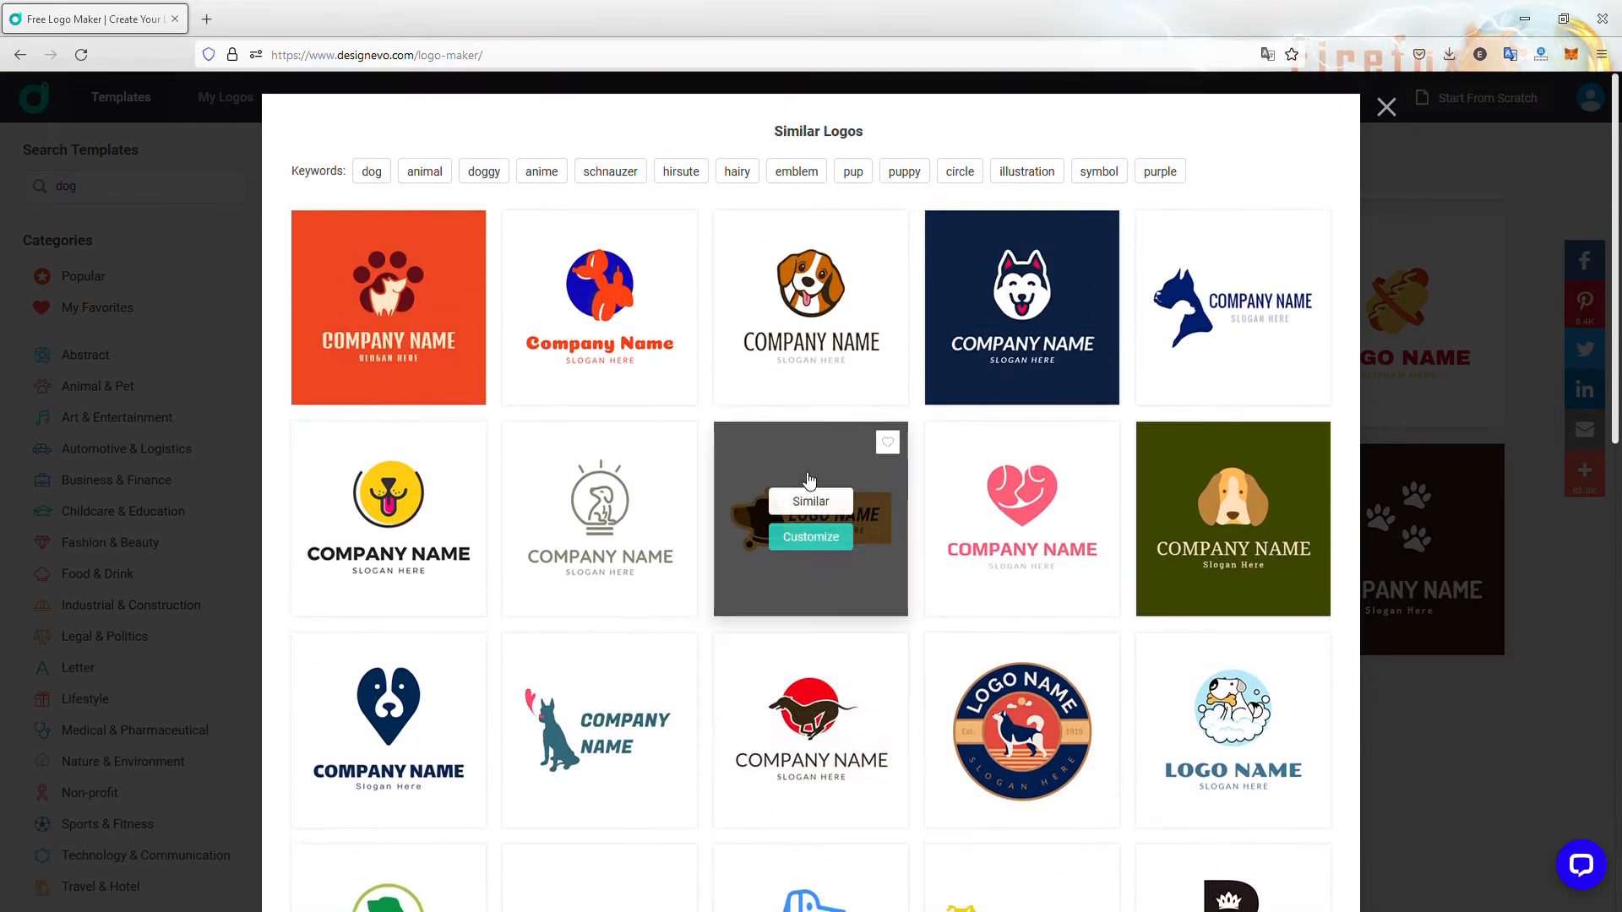
pyautogui.scroll(-8, 953, 507)
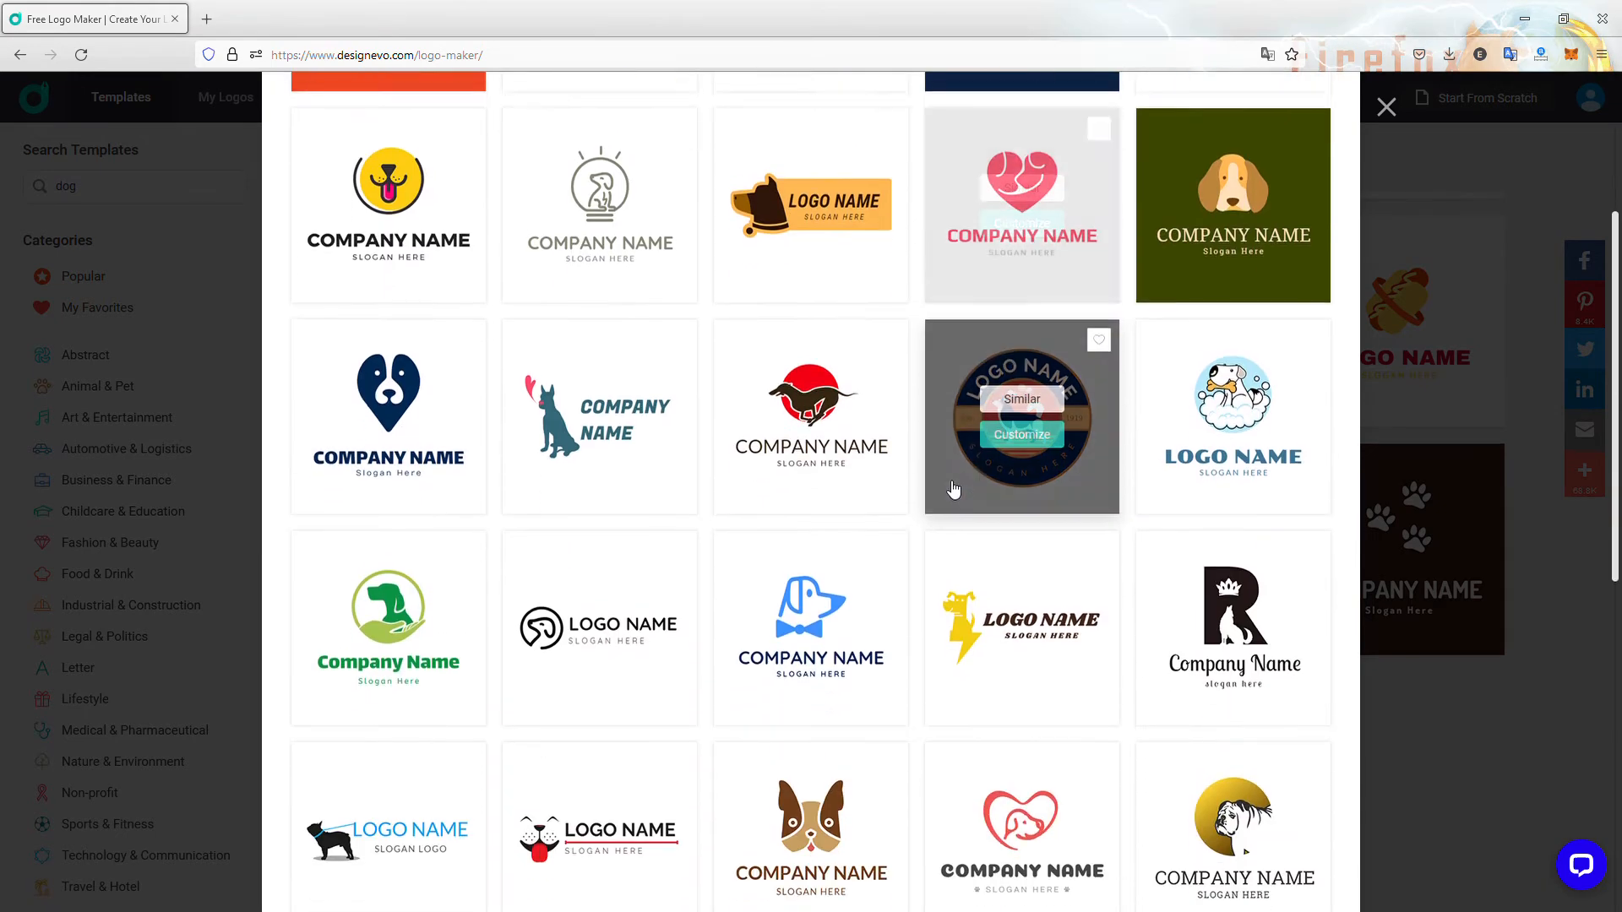
pyautogui.scroll(-4, 963, 467)
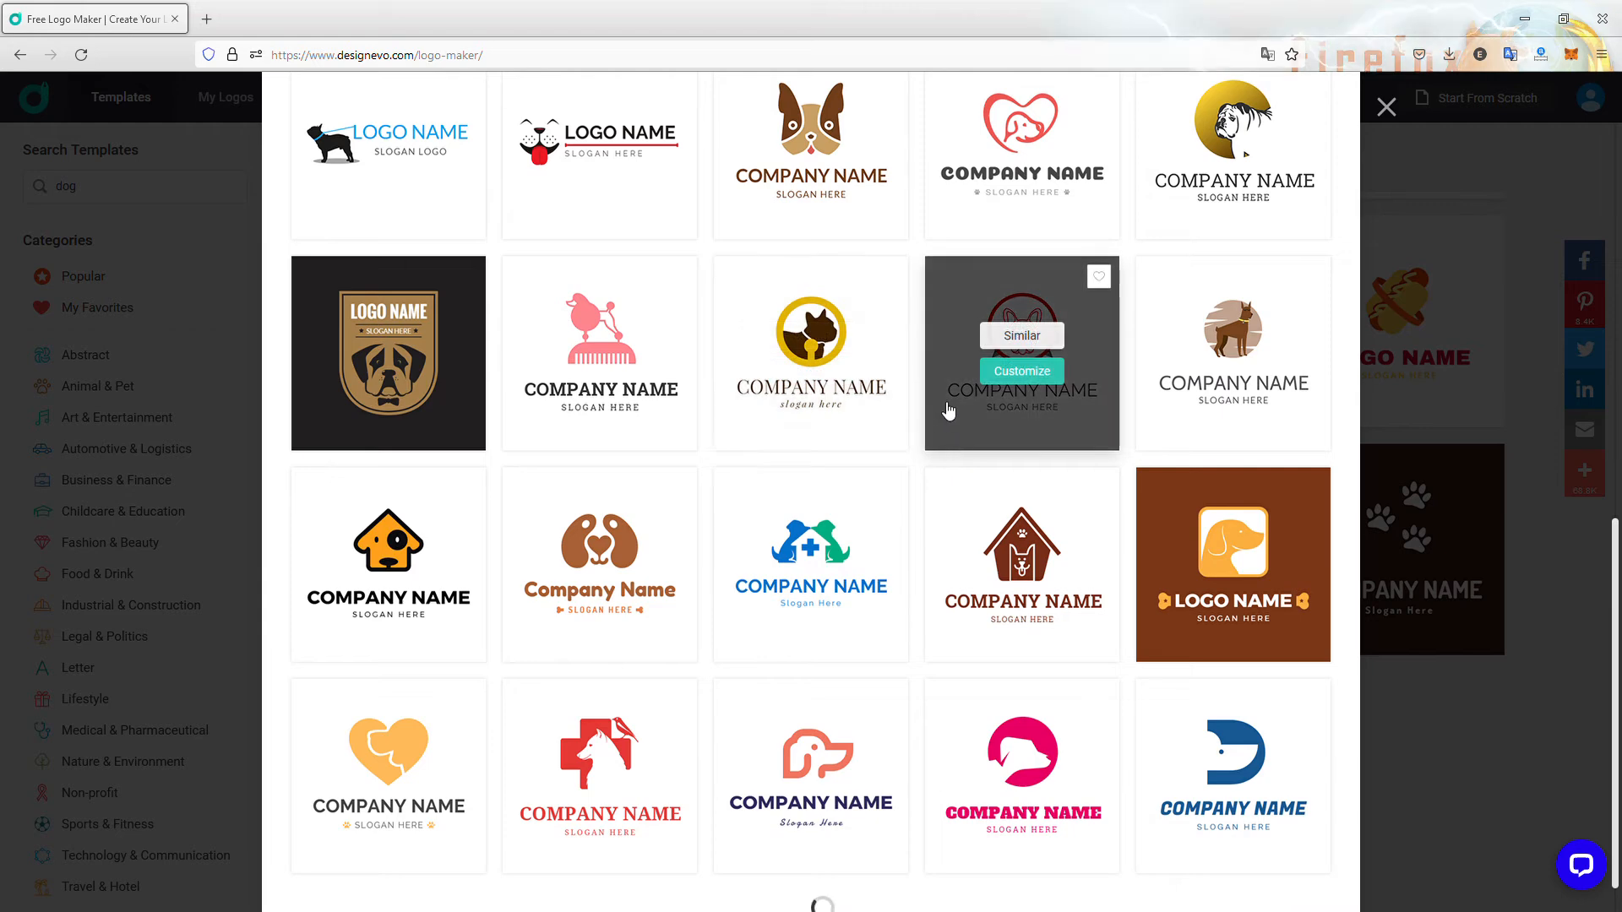
pyautogui.scroll(-1, 1014, 385)
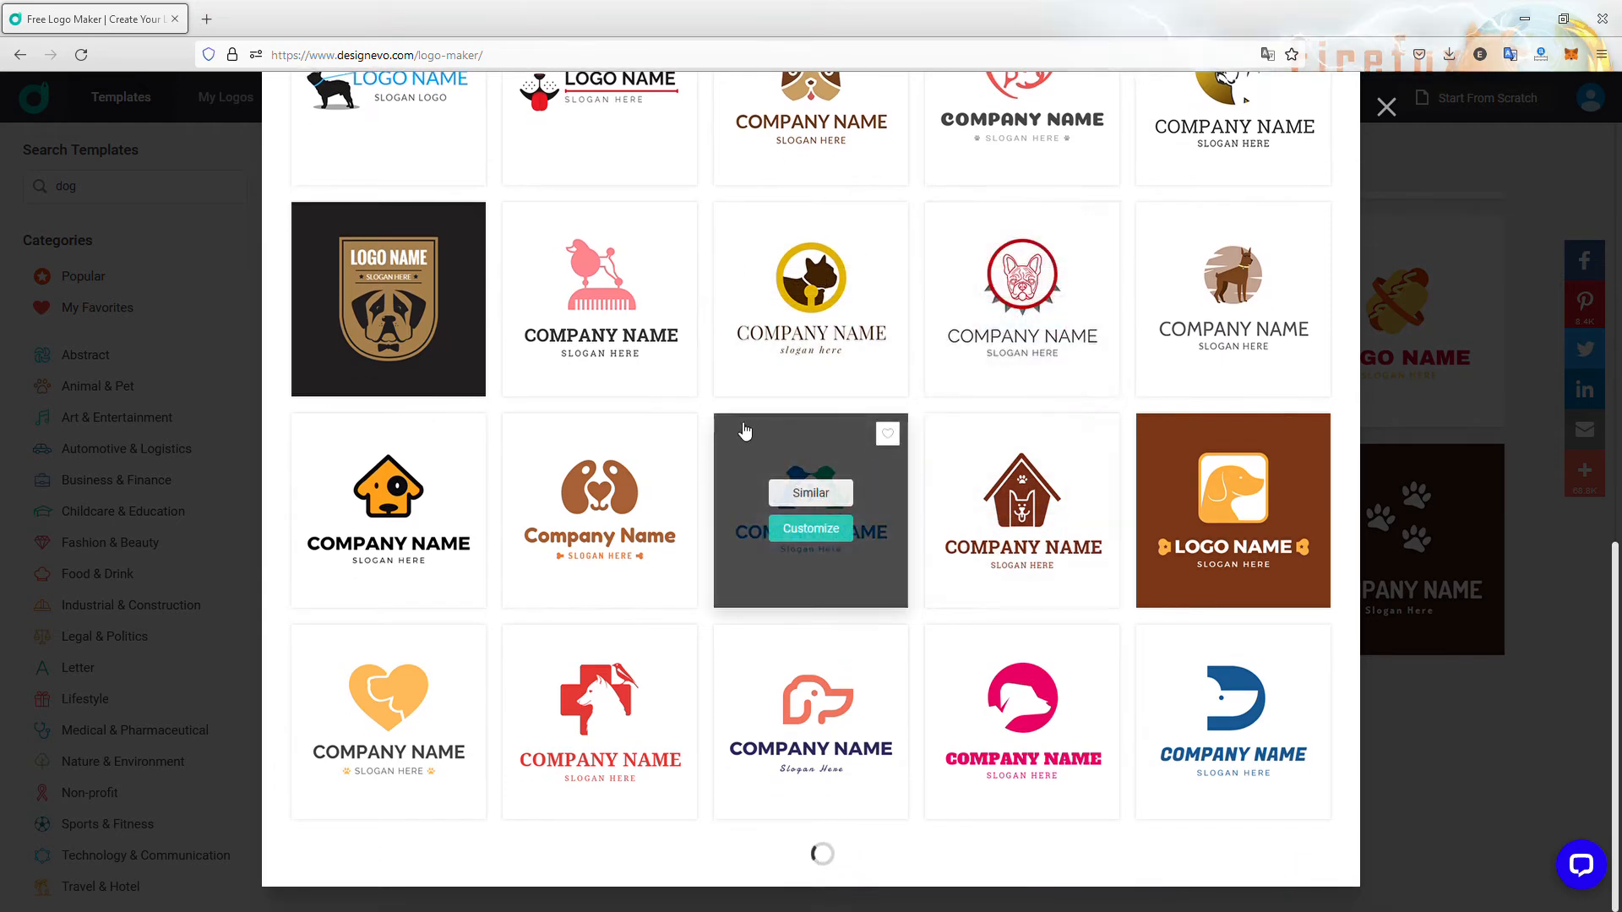
pyautogui.scroll(-4, 691, 467)
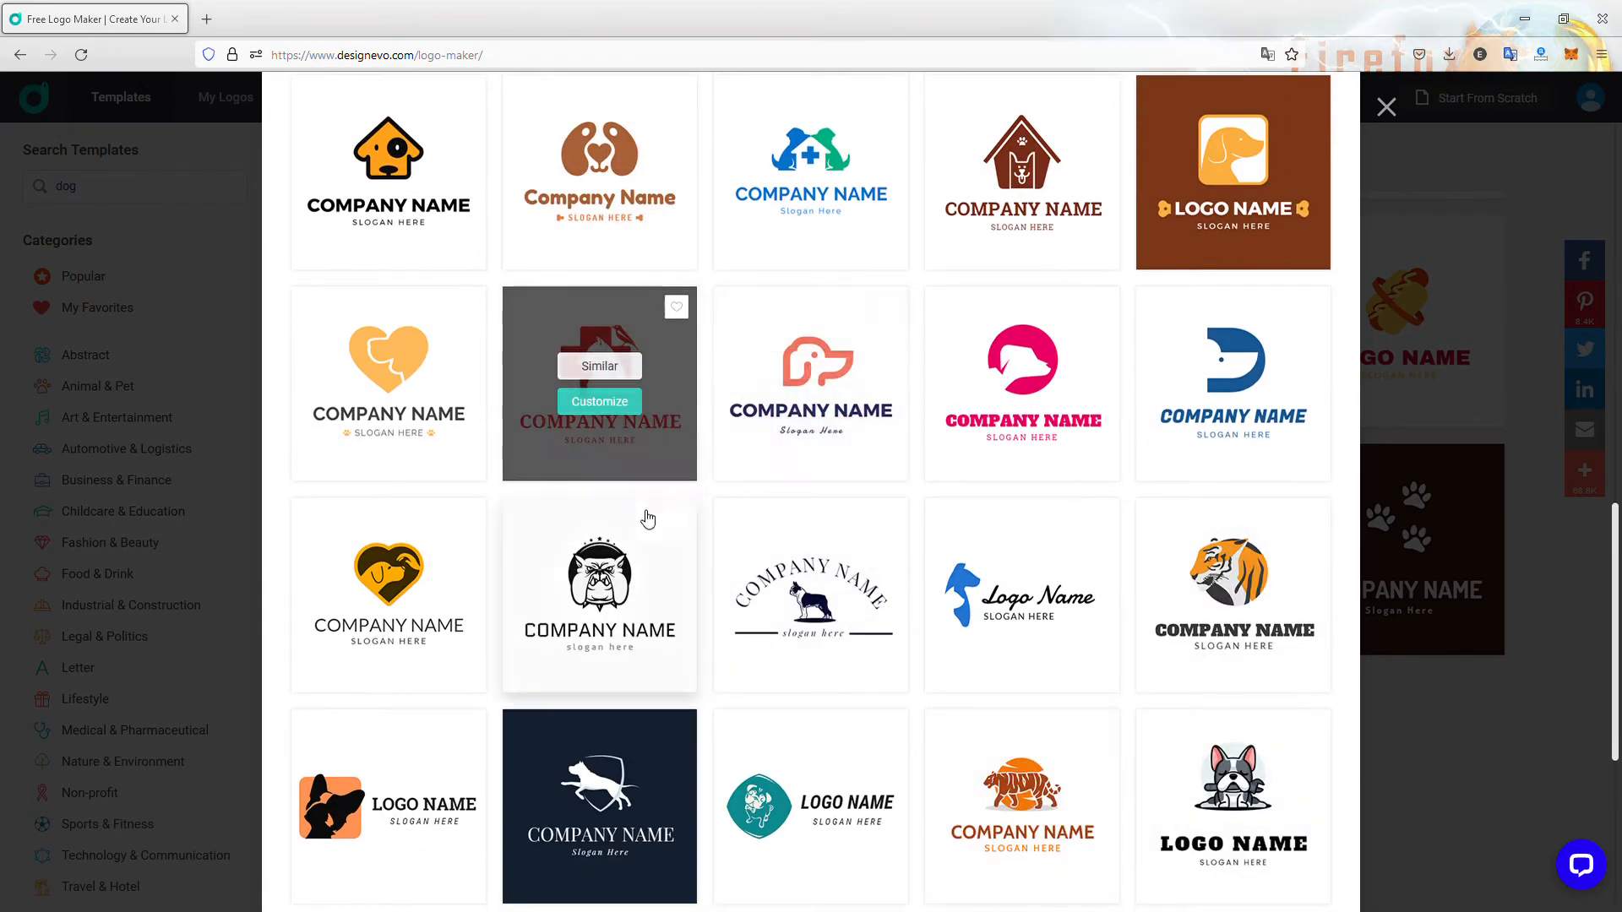
pyautogui.scroll(-3, 654, 499)
pyautogui.scroll(-2, 658, 491)
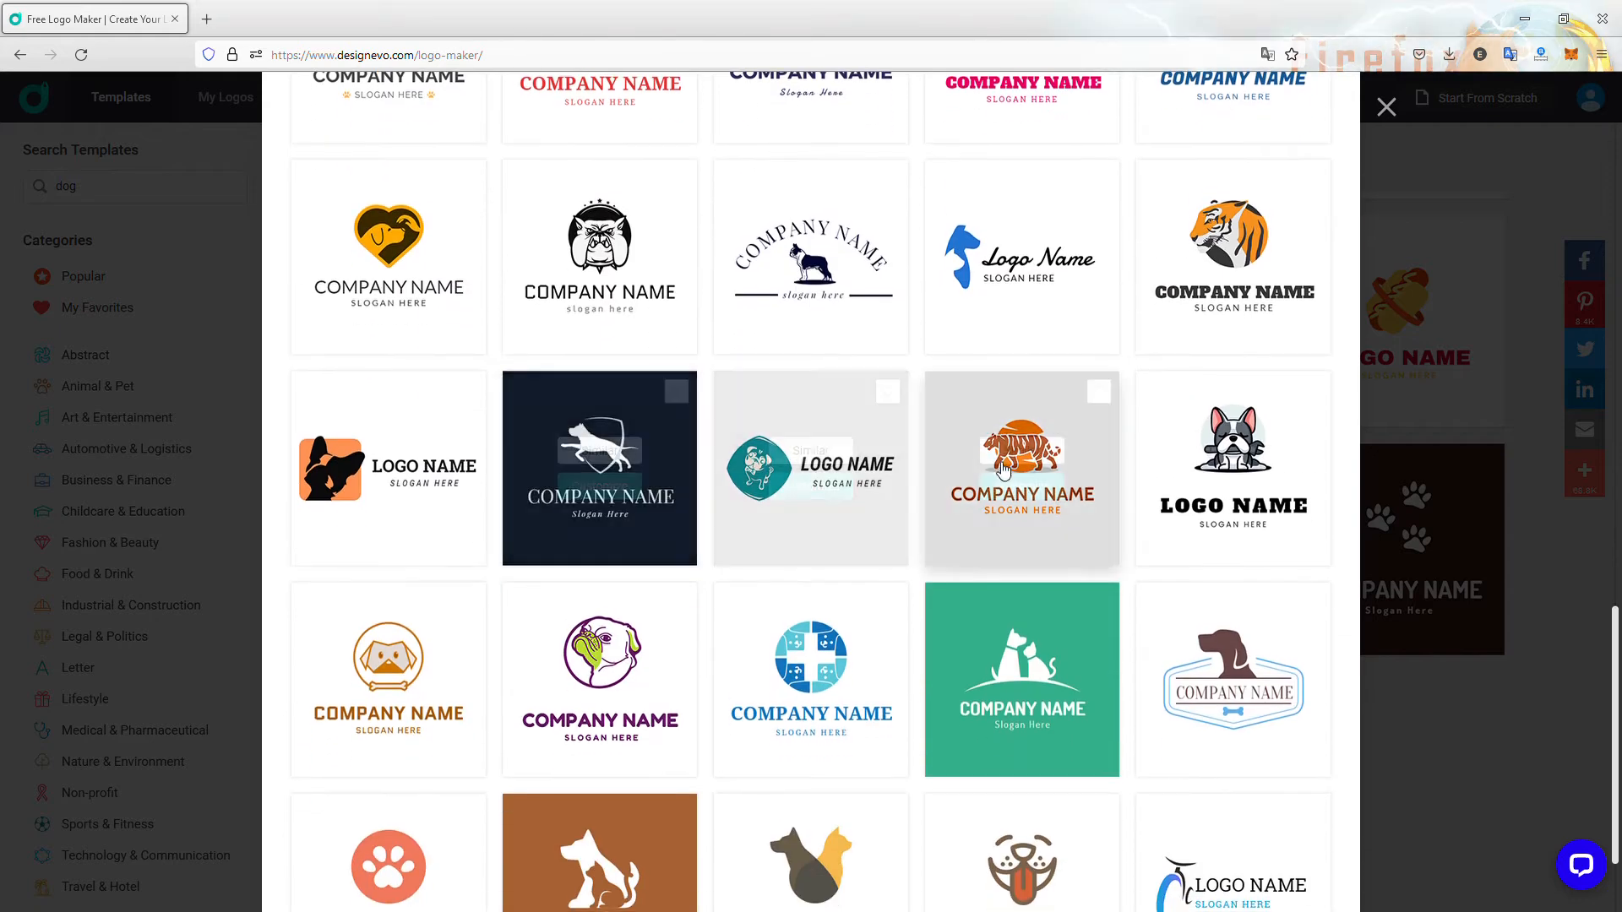
pyautogui.scroll(-2, 1113, 463)
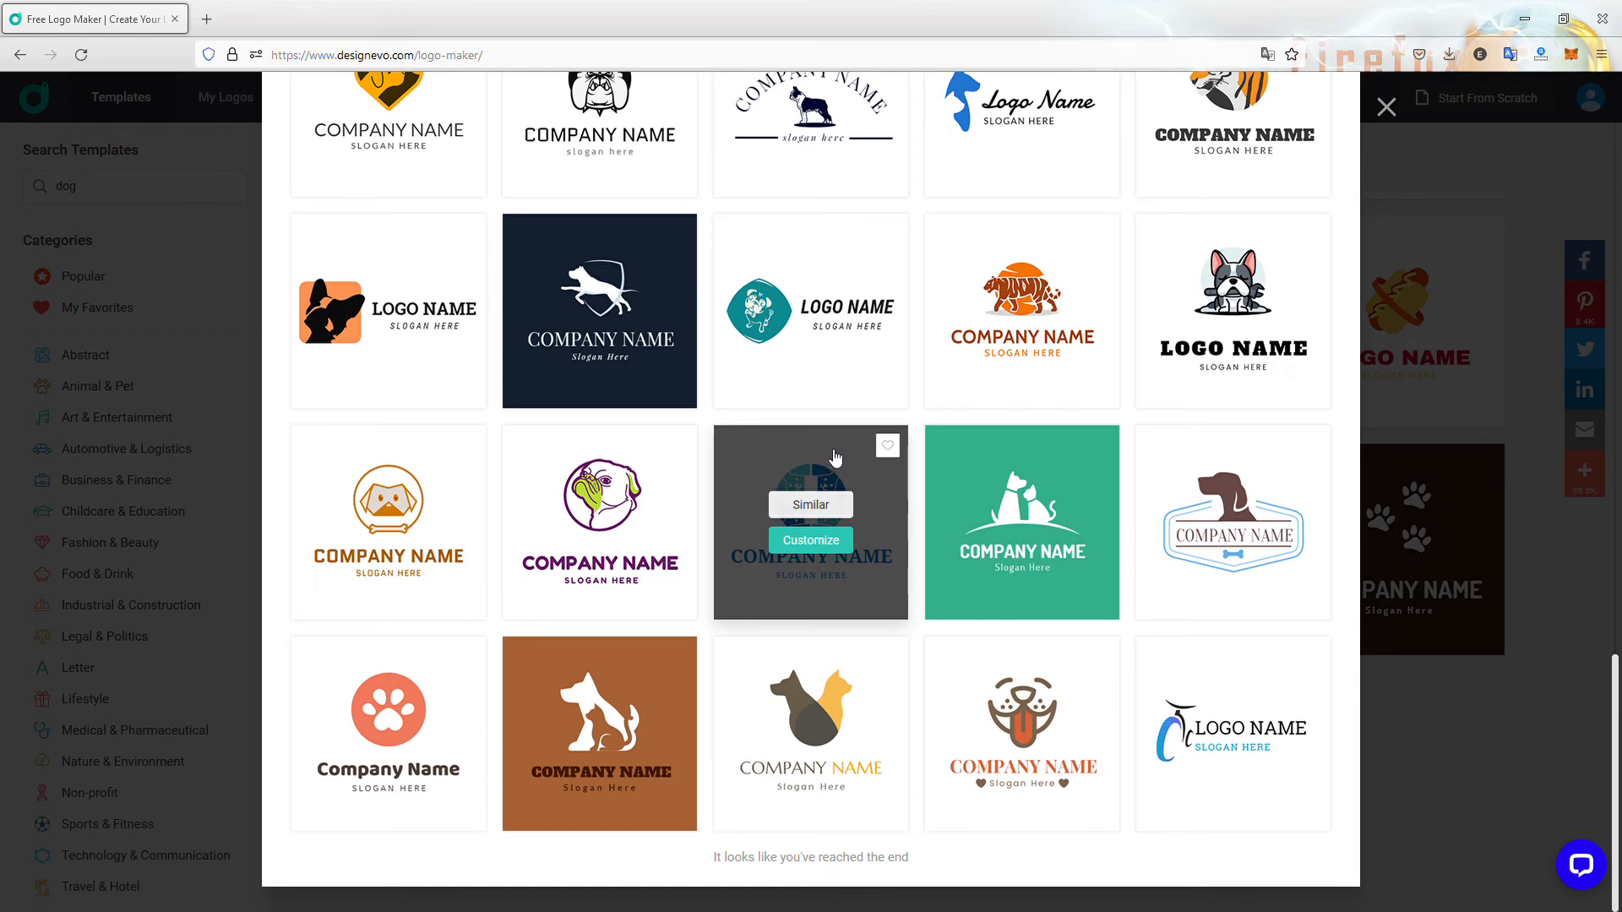
pyautogui.scroll(6, 833, 473)
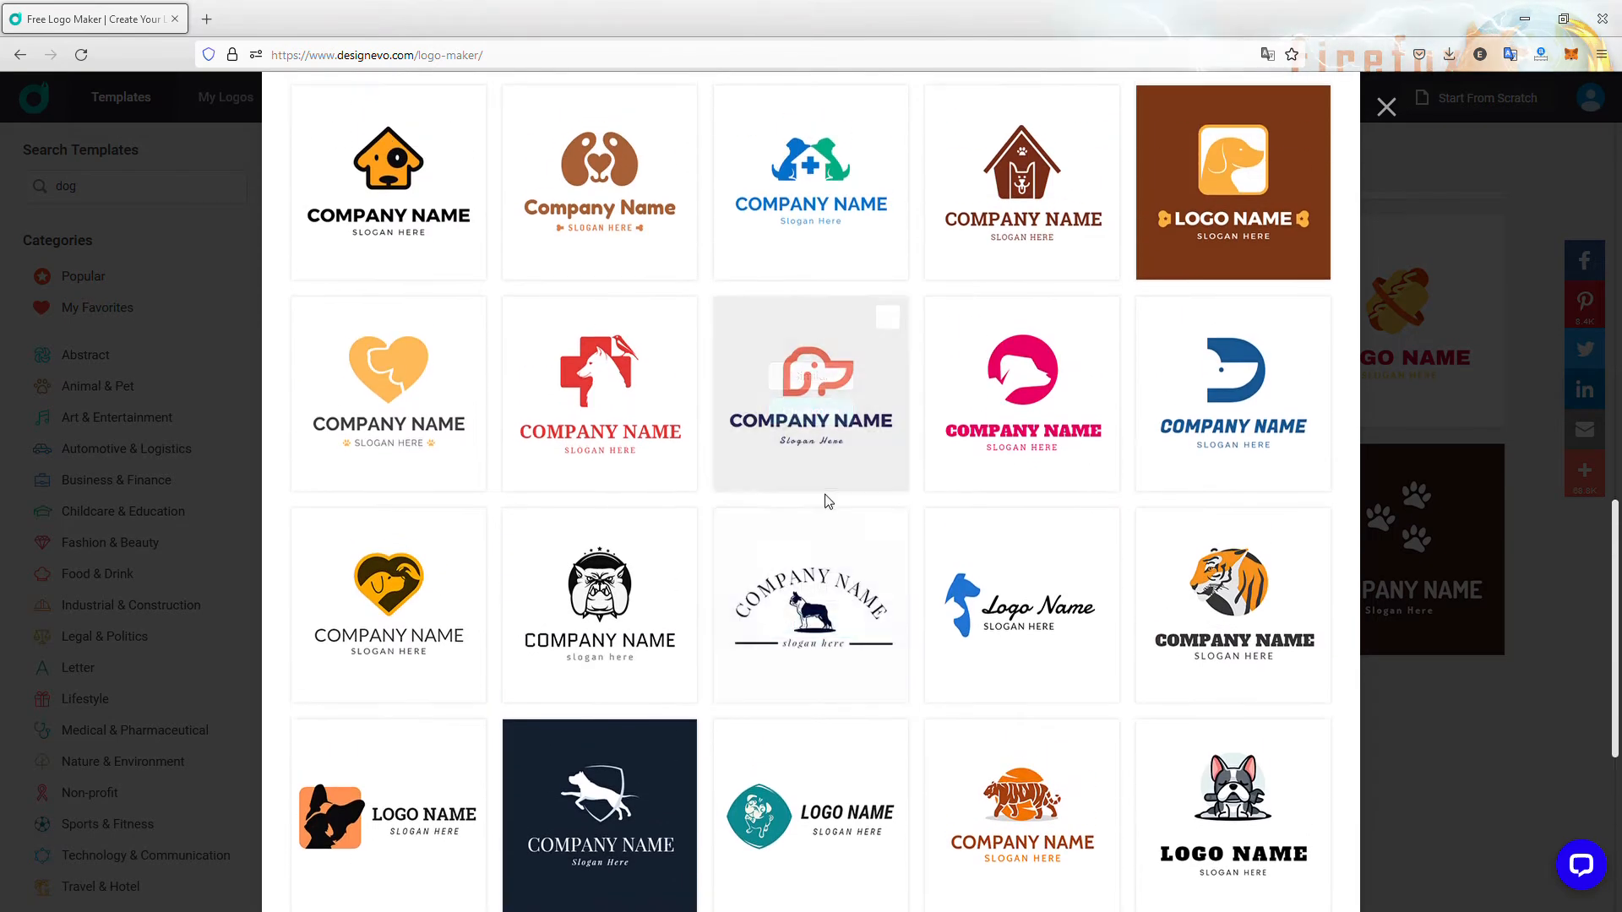
pyautogui.scroll(7, 824, 498)
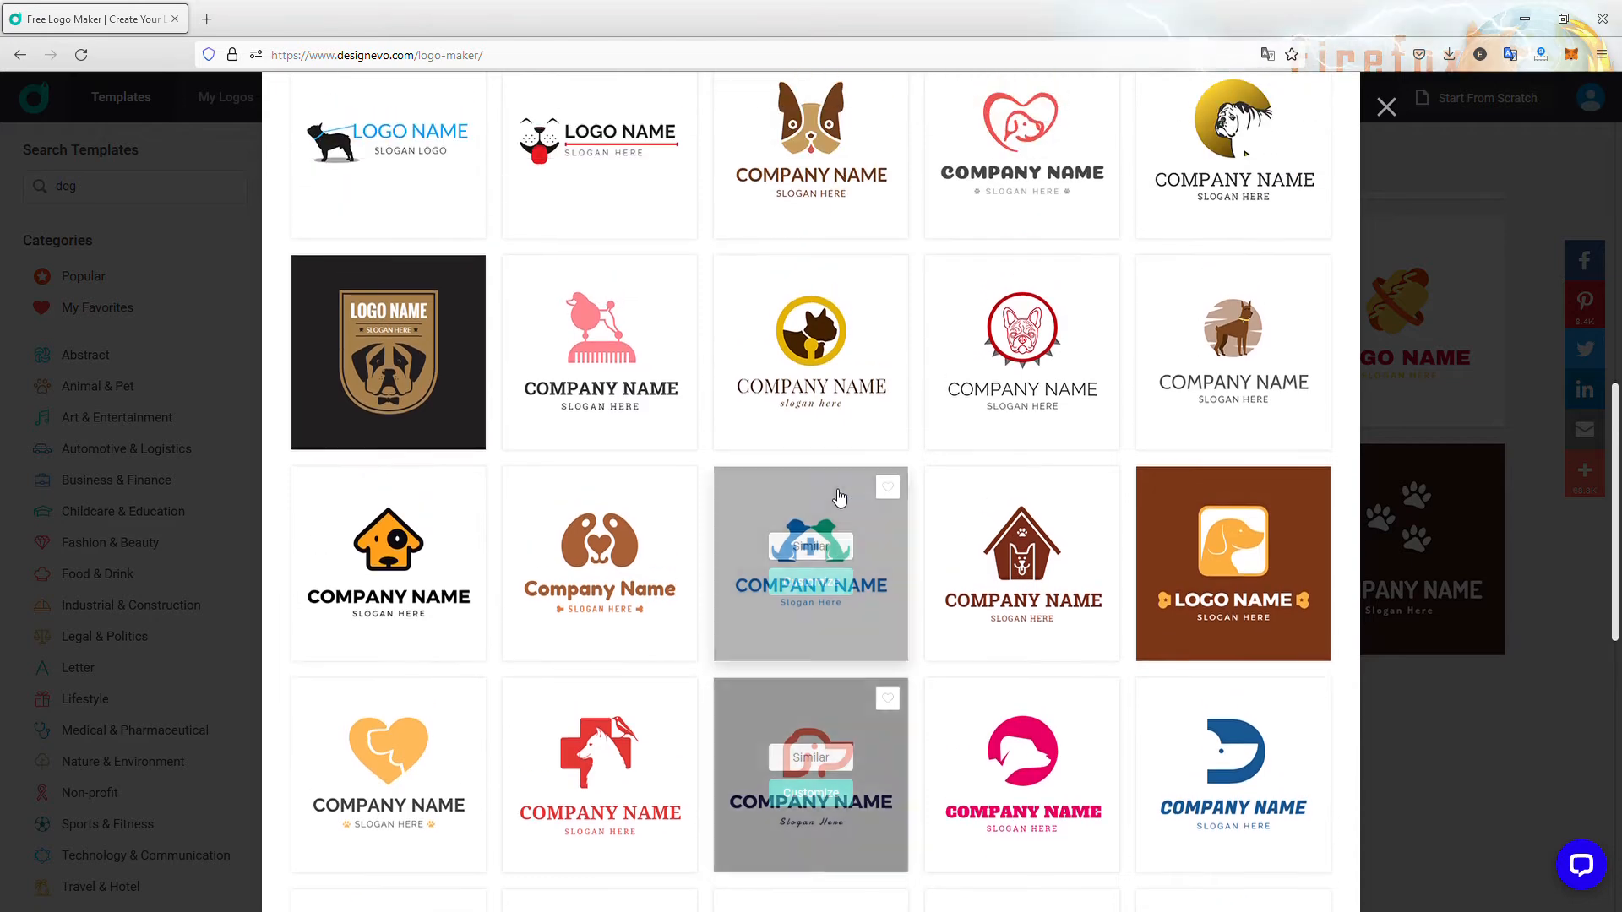
pyautogui.scroll(2, 857, 490)
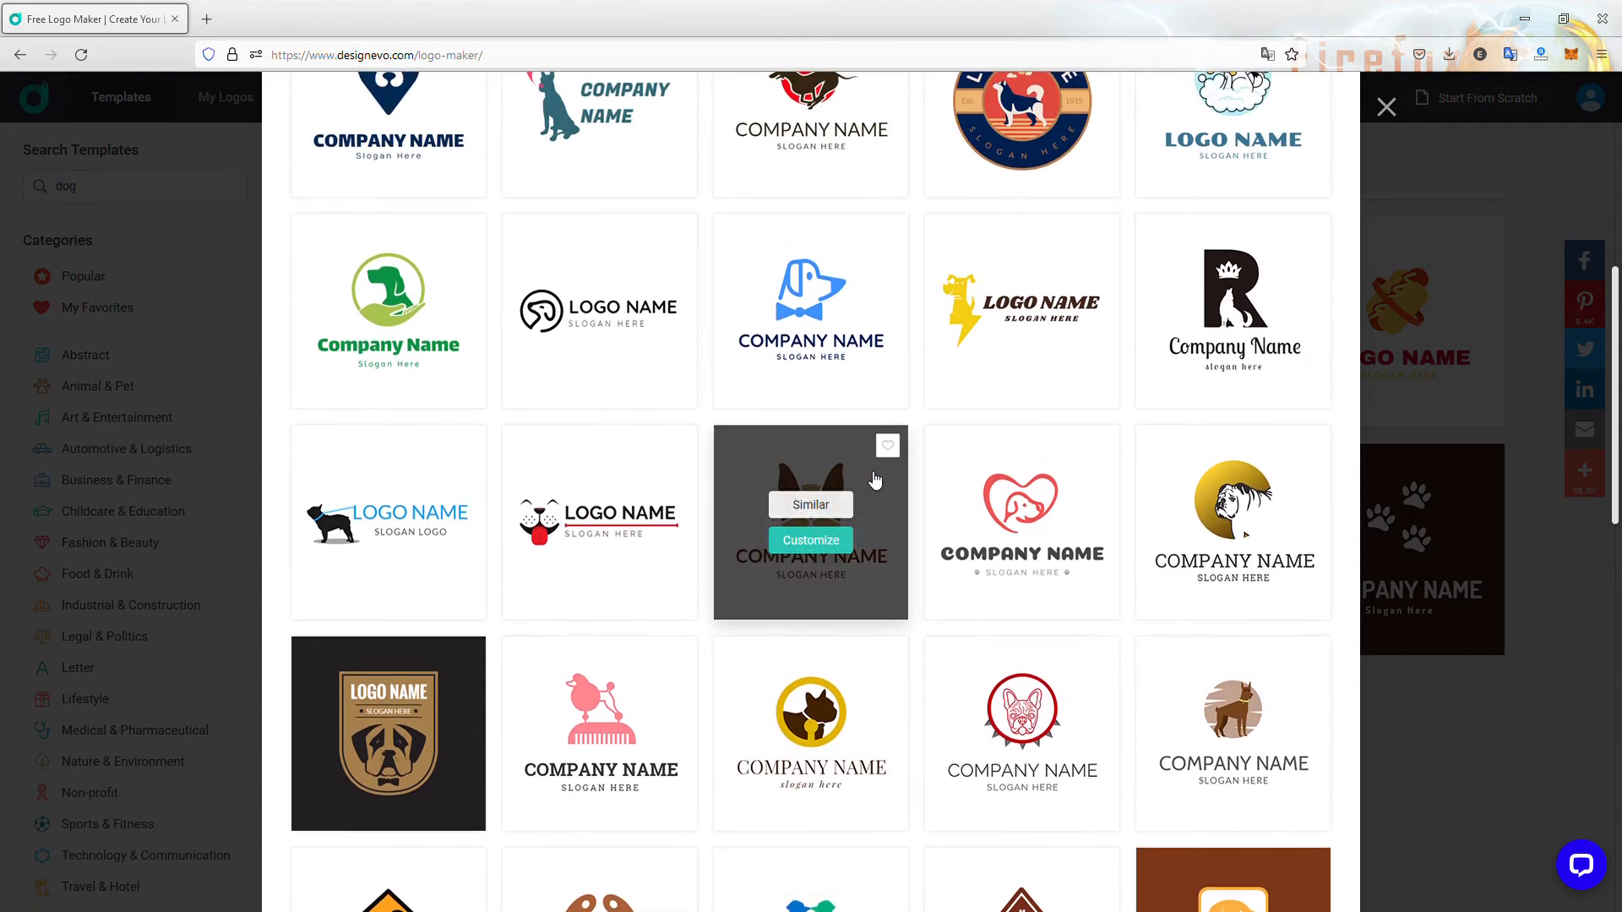
pyautogui.scroll(8, 875, 478)
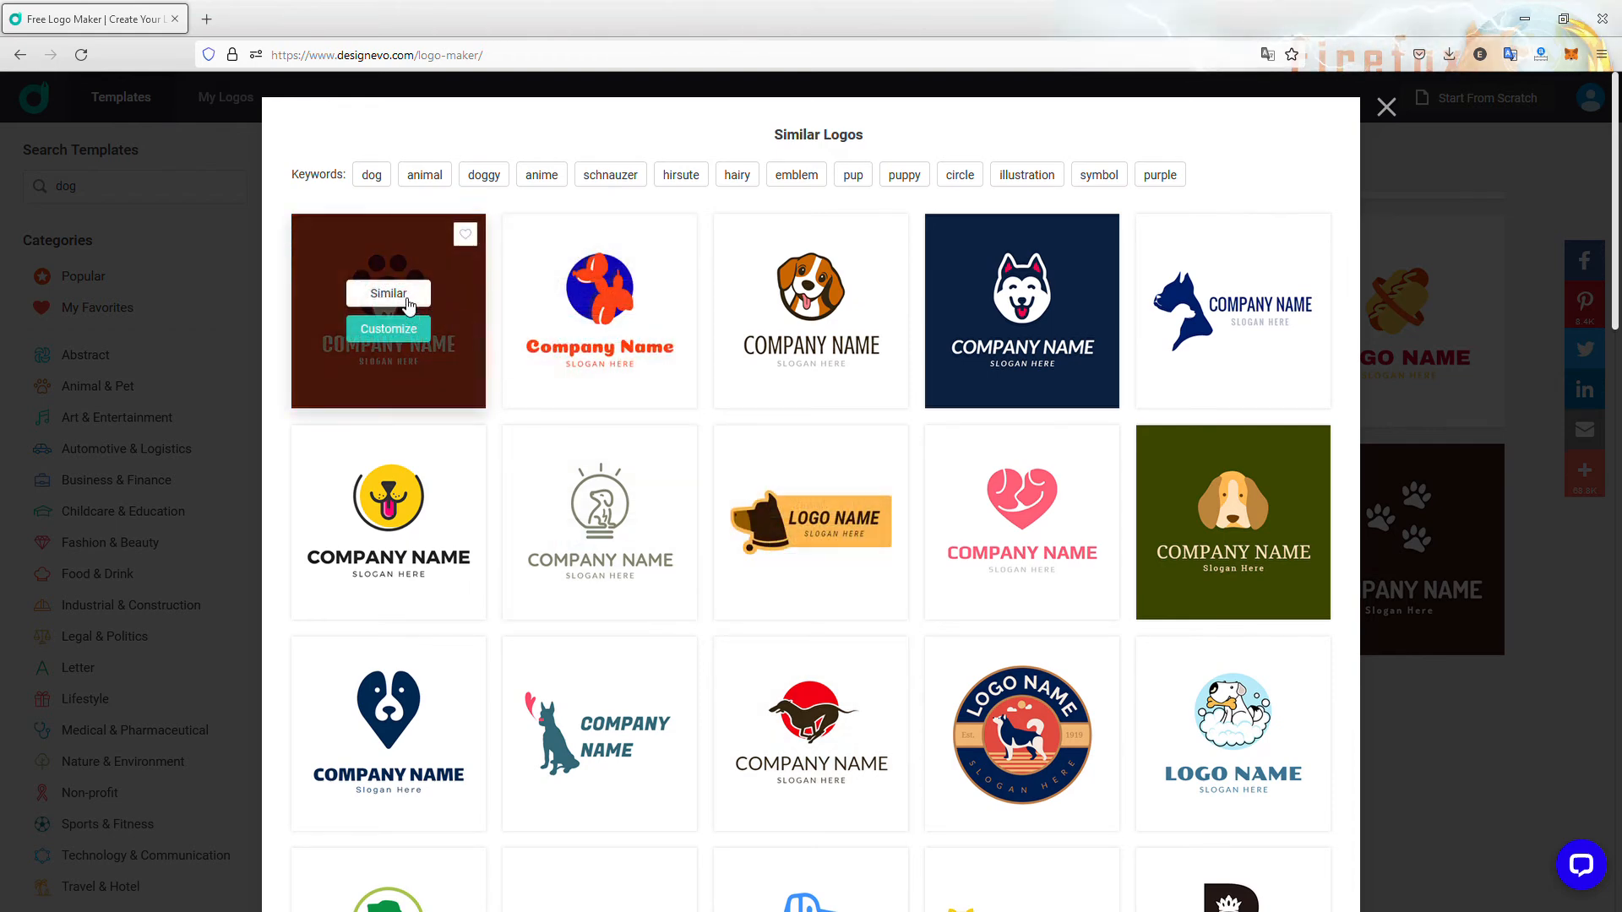
# Open the orange-red paw print and dog template for customizing and check that the paw and dog are separately selectable.
pyautogui.click(402, 343)
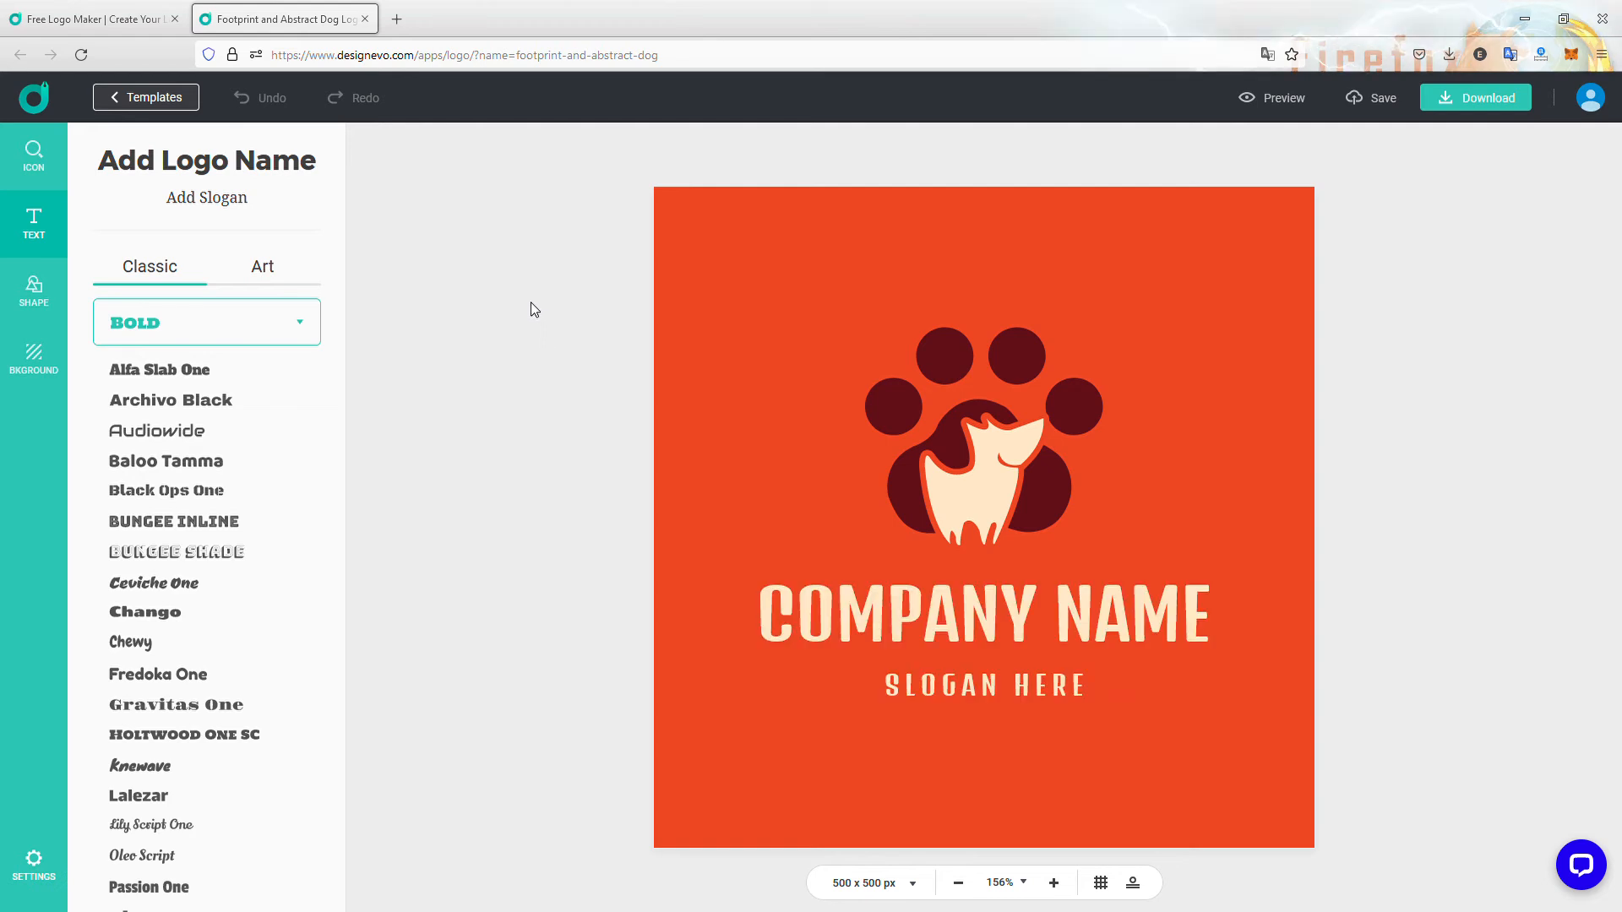
pyautogui.click(899, 418)
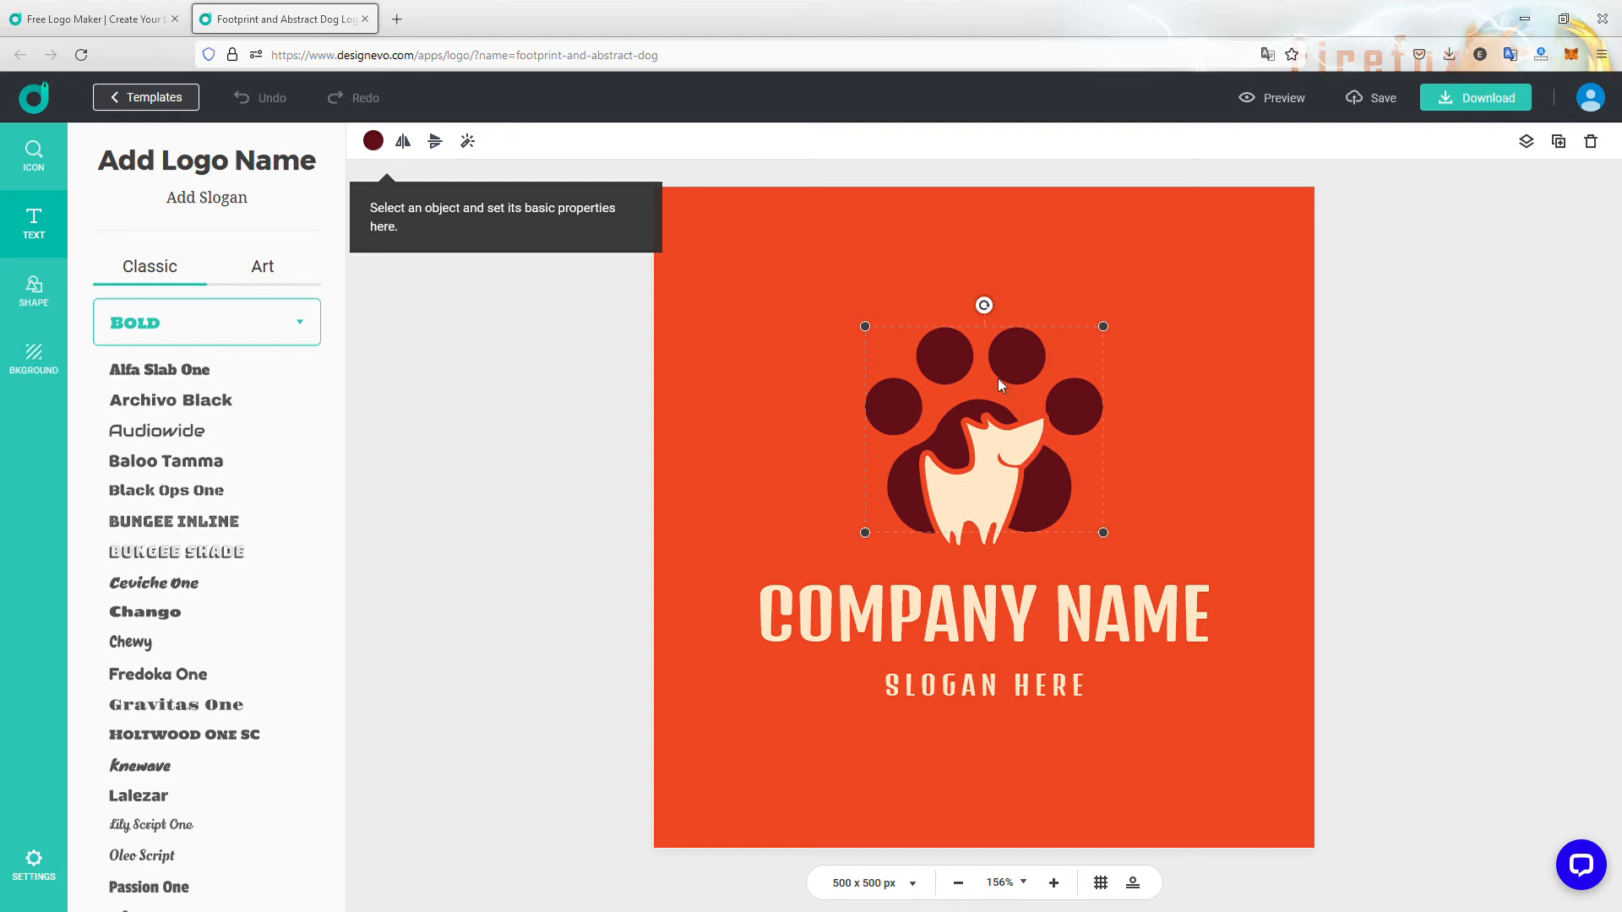
pyautogui.click(983, 503)
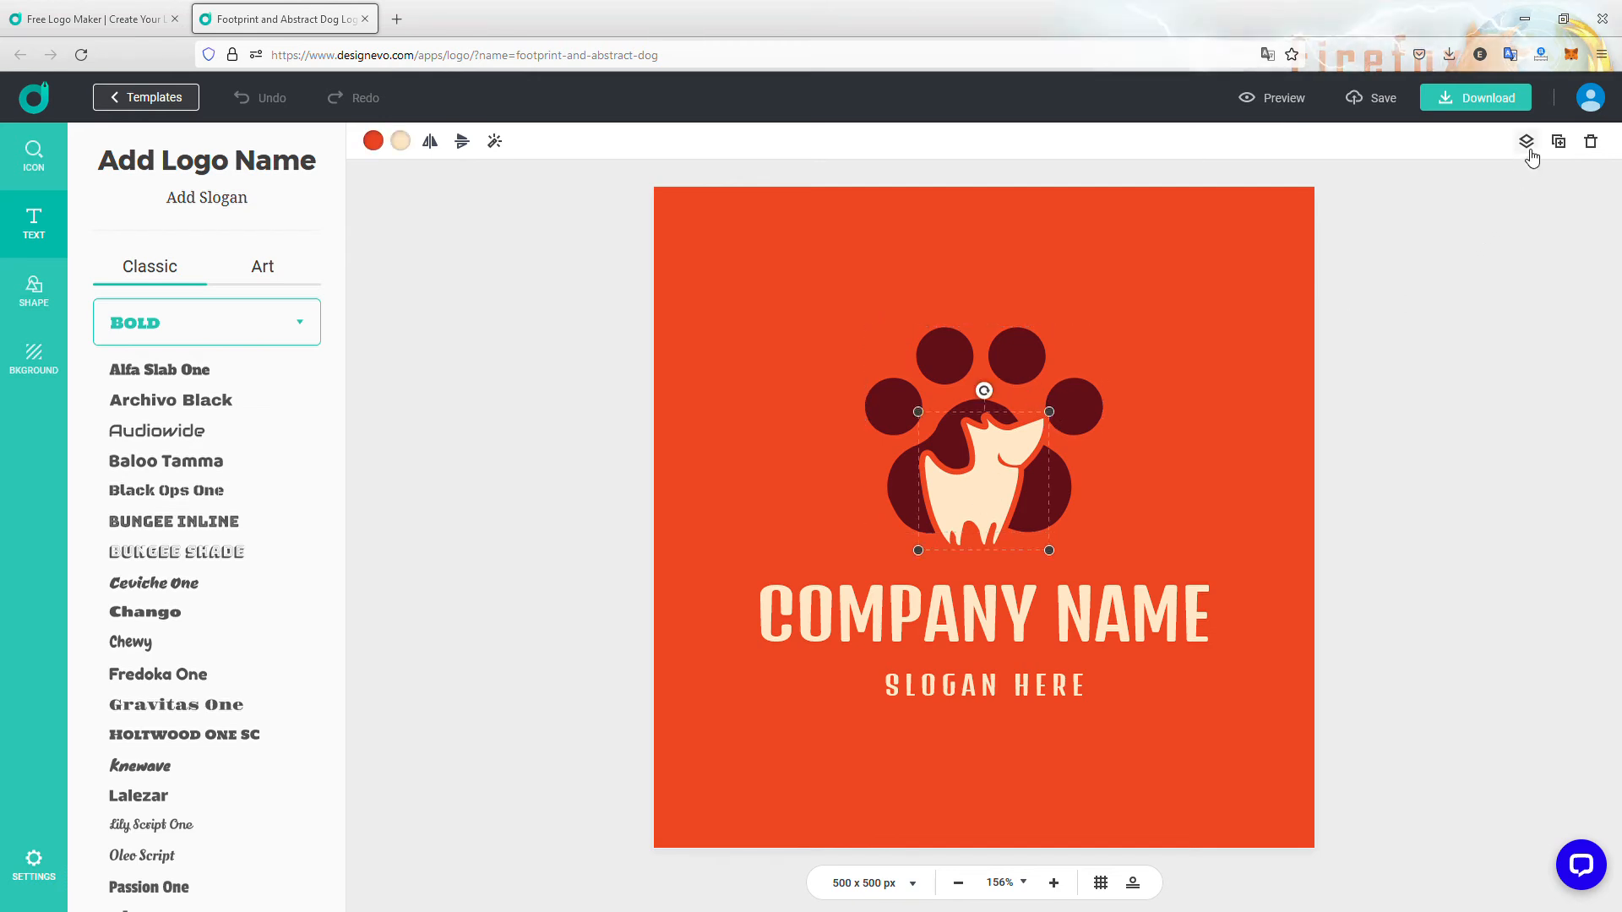
pyautogui.click(1041, 361)
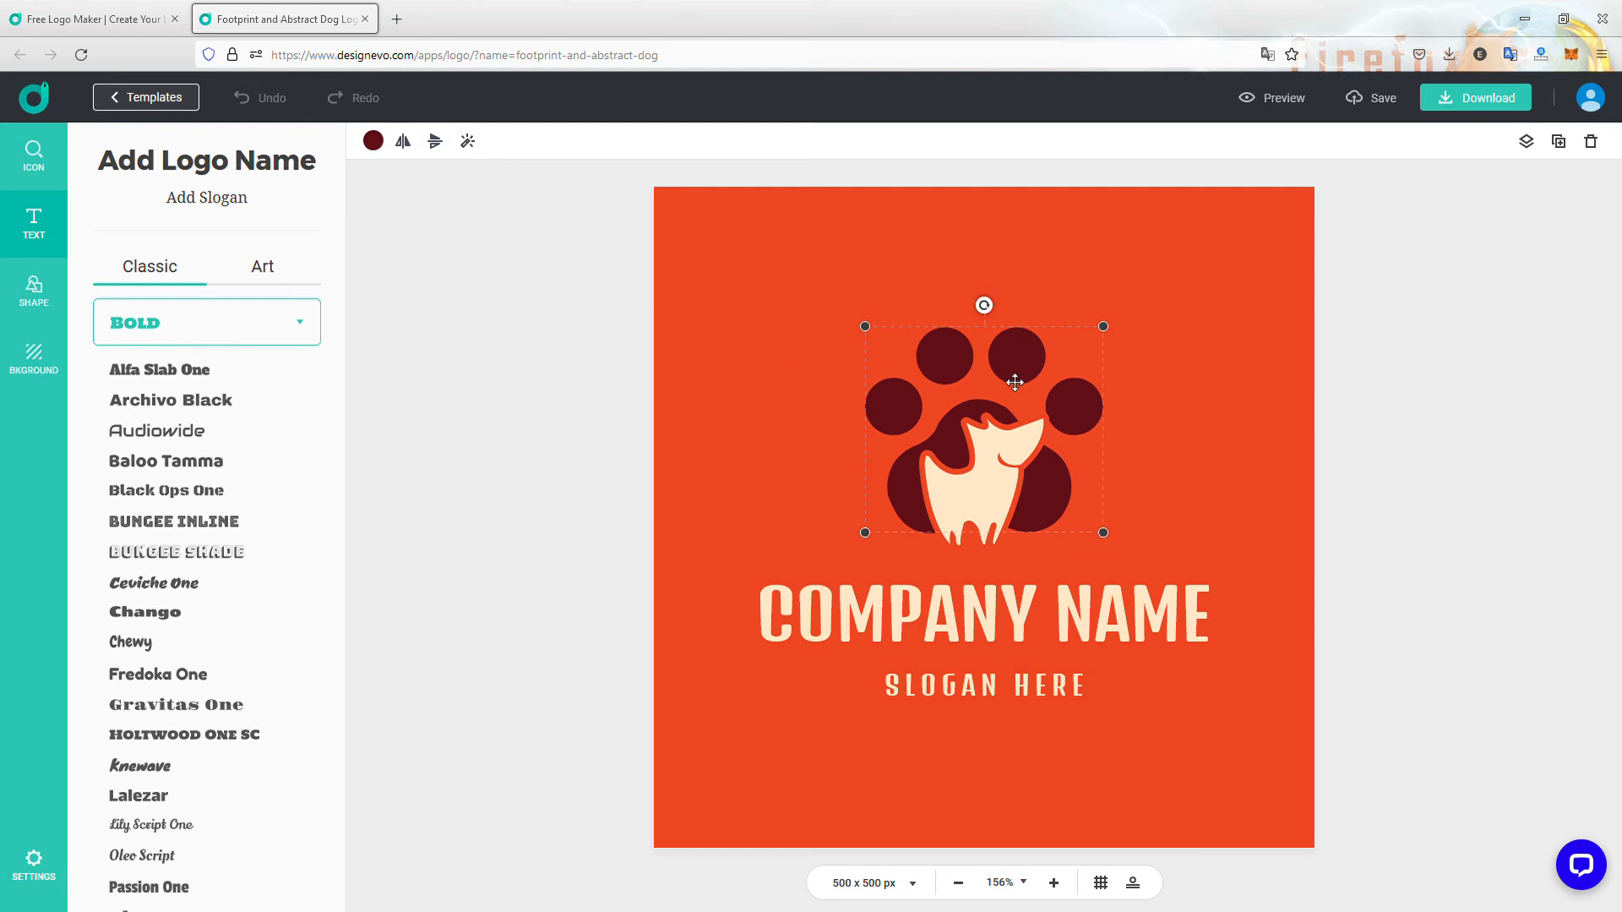
pyautogui.click(989, 450)
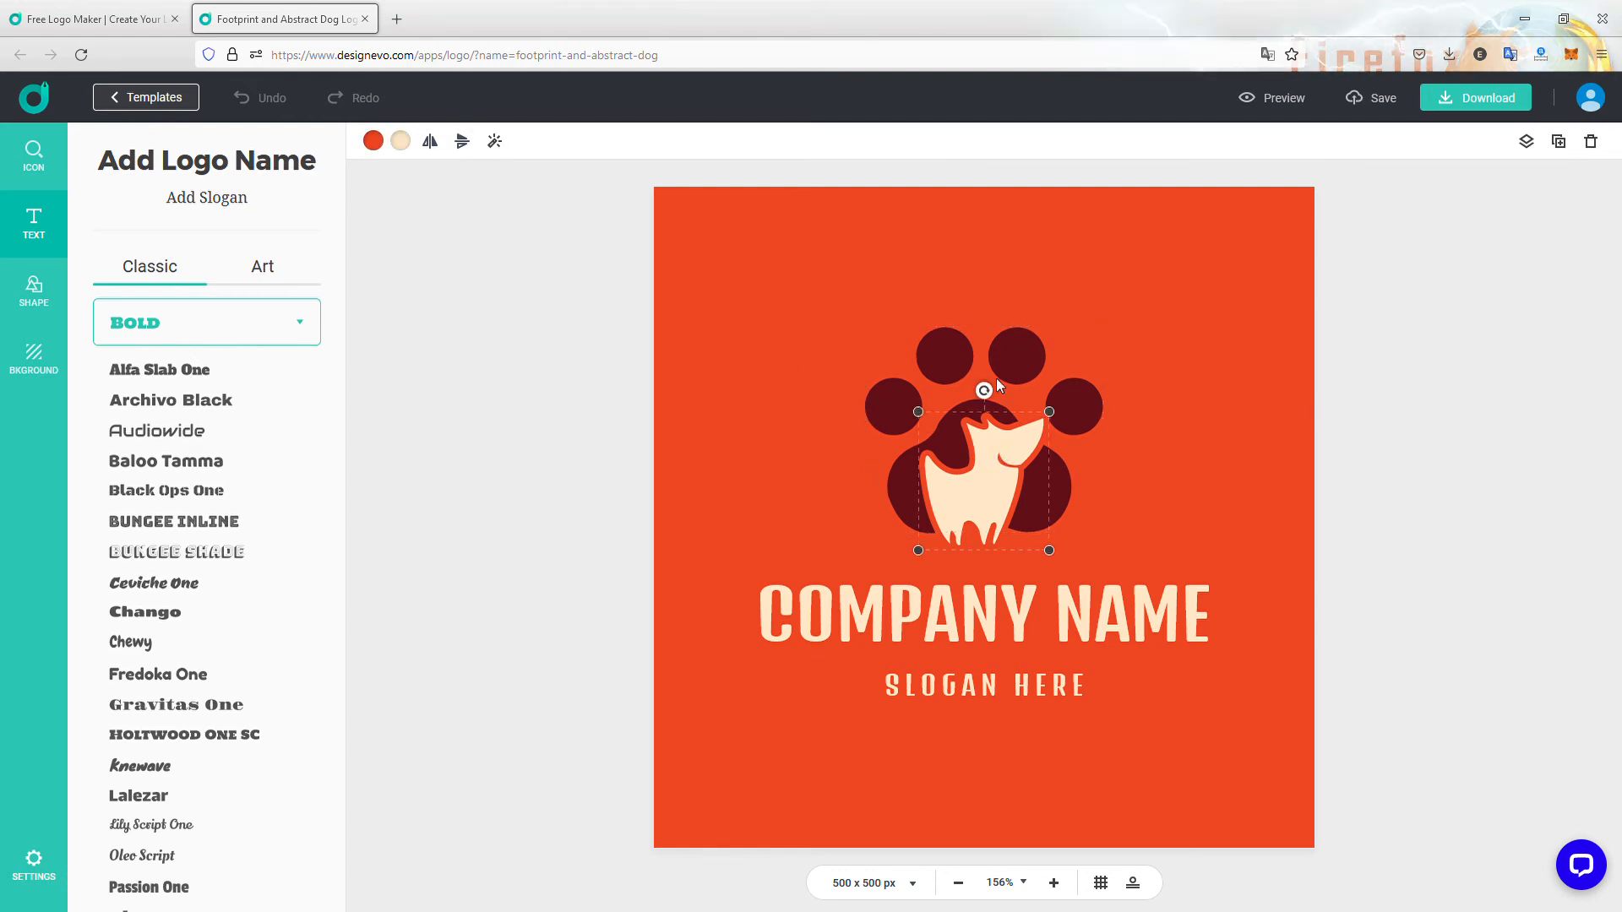
pyautogui.click(1022, 362)
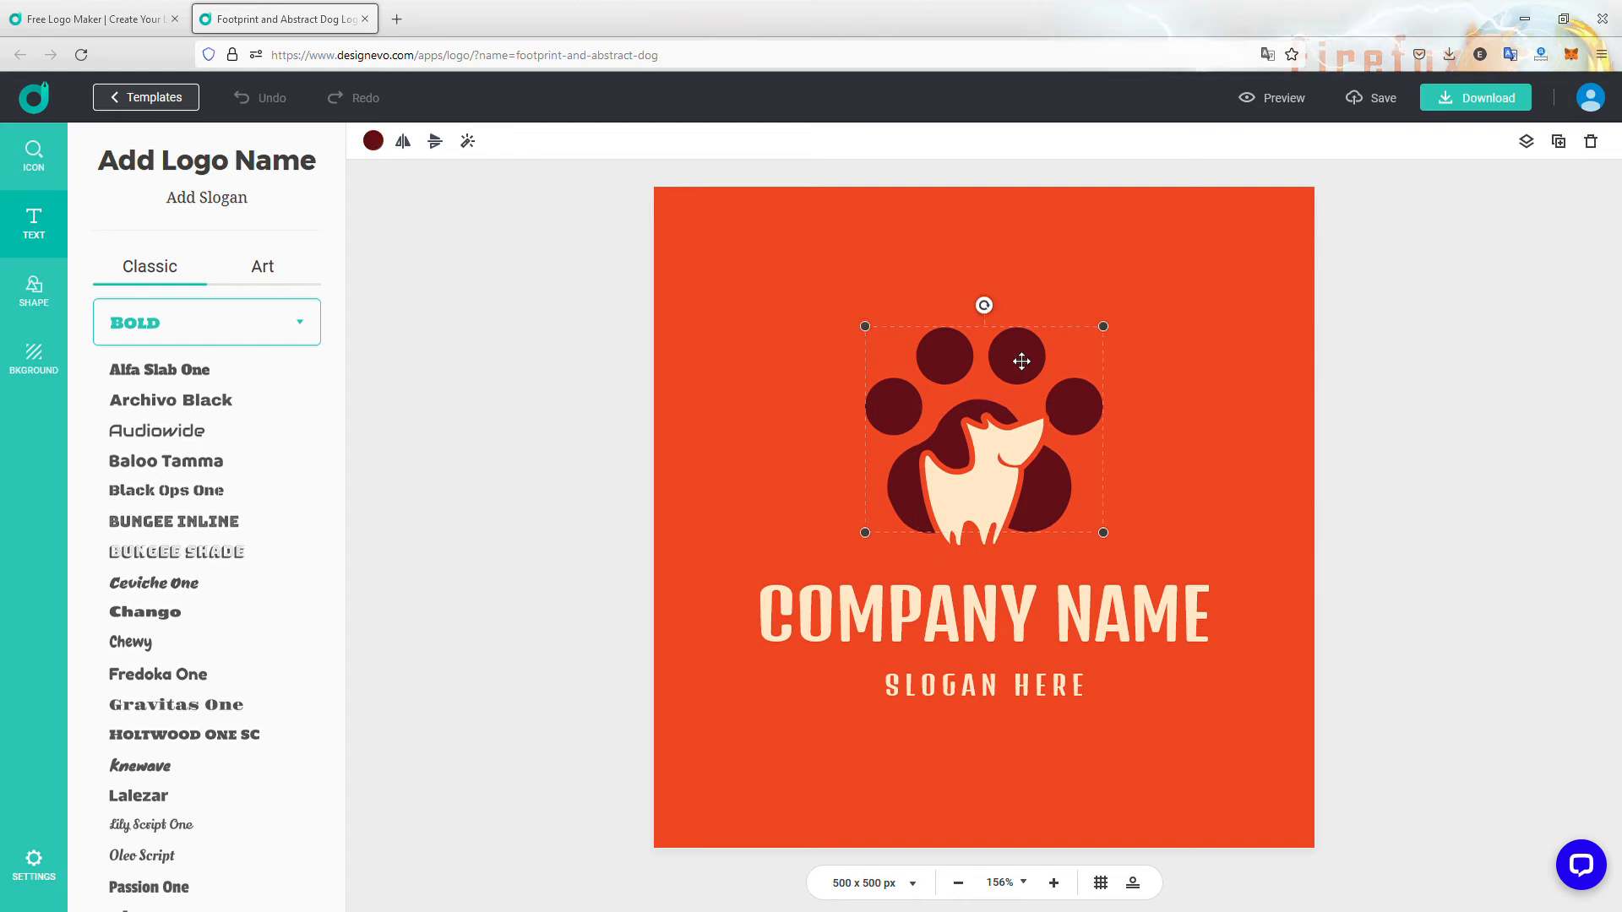
# Recolor the dog figure with a solid white fill and a brown gradient outline.
pyautogui.click(1014, 493)
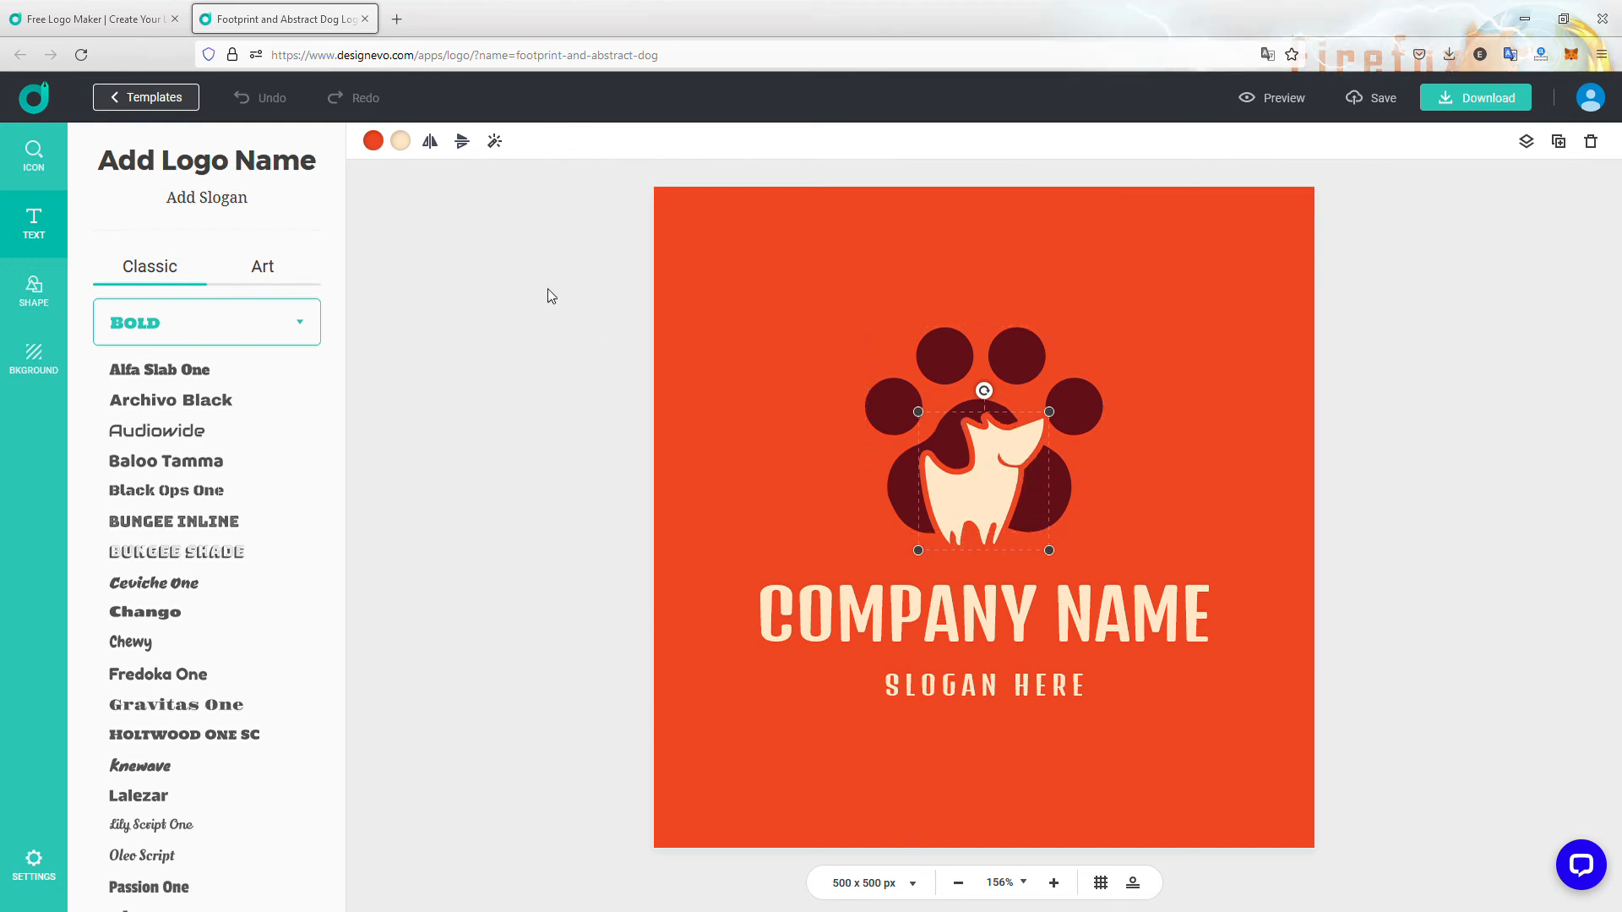
pyautogui.click(401, 140)
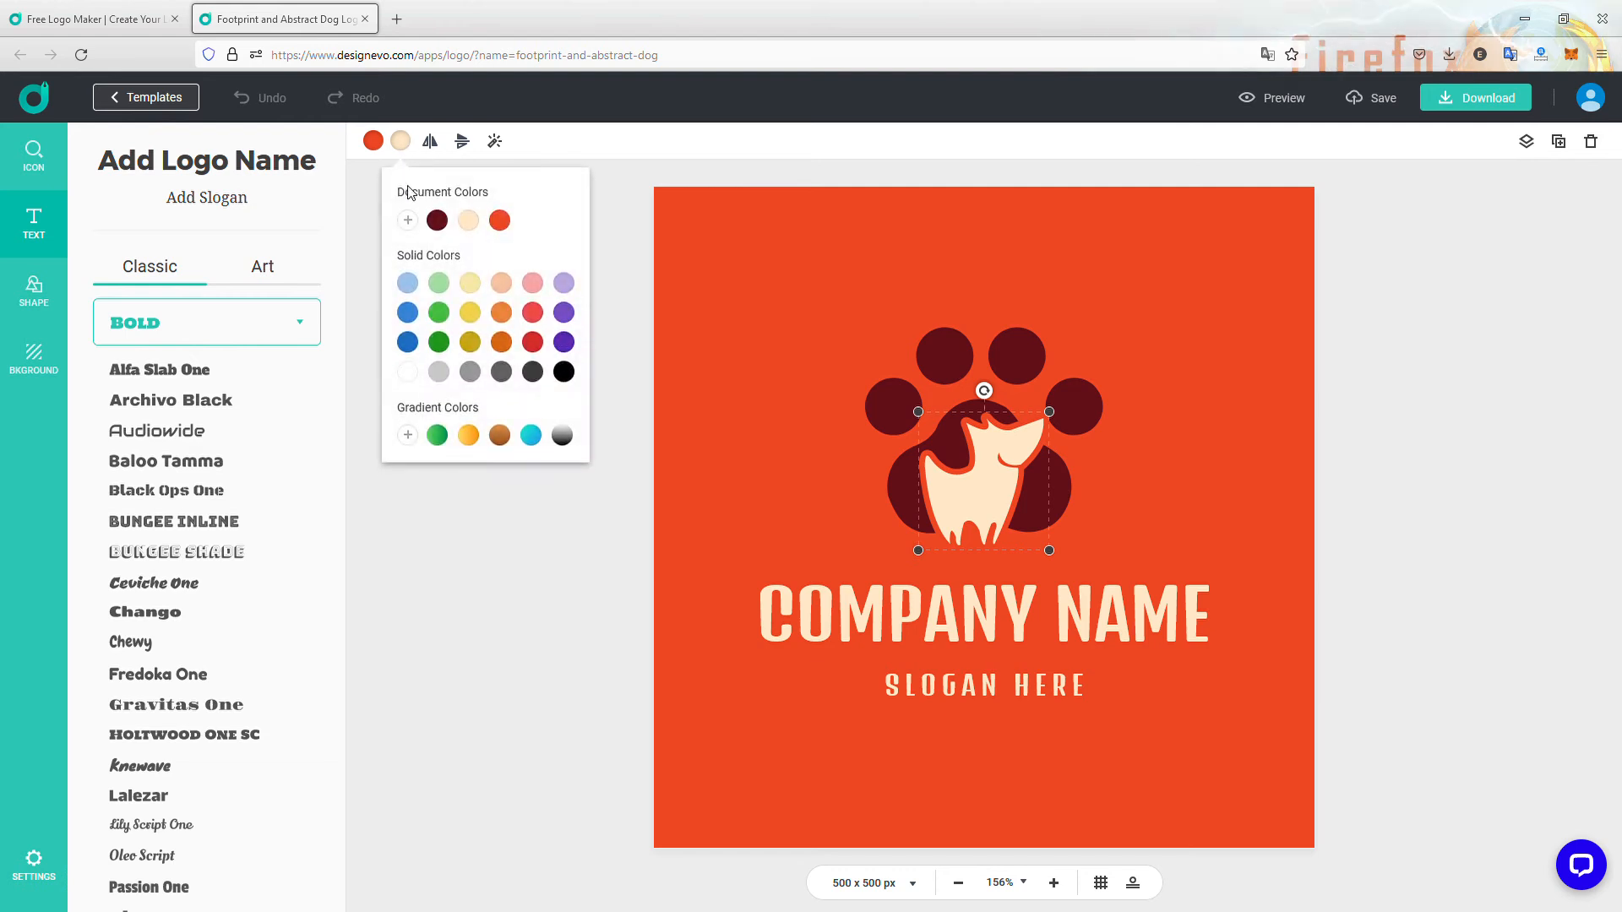
pyautogui.click(409, 373)
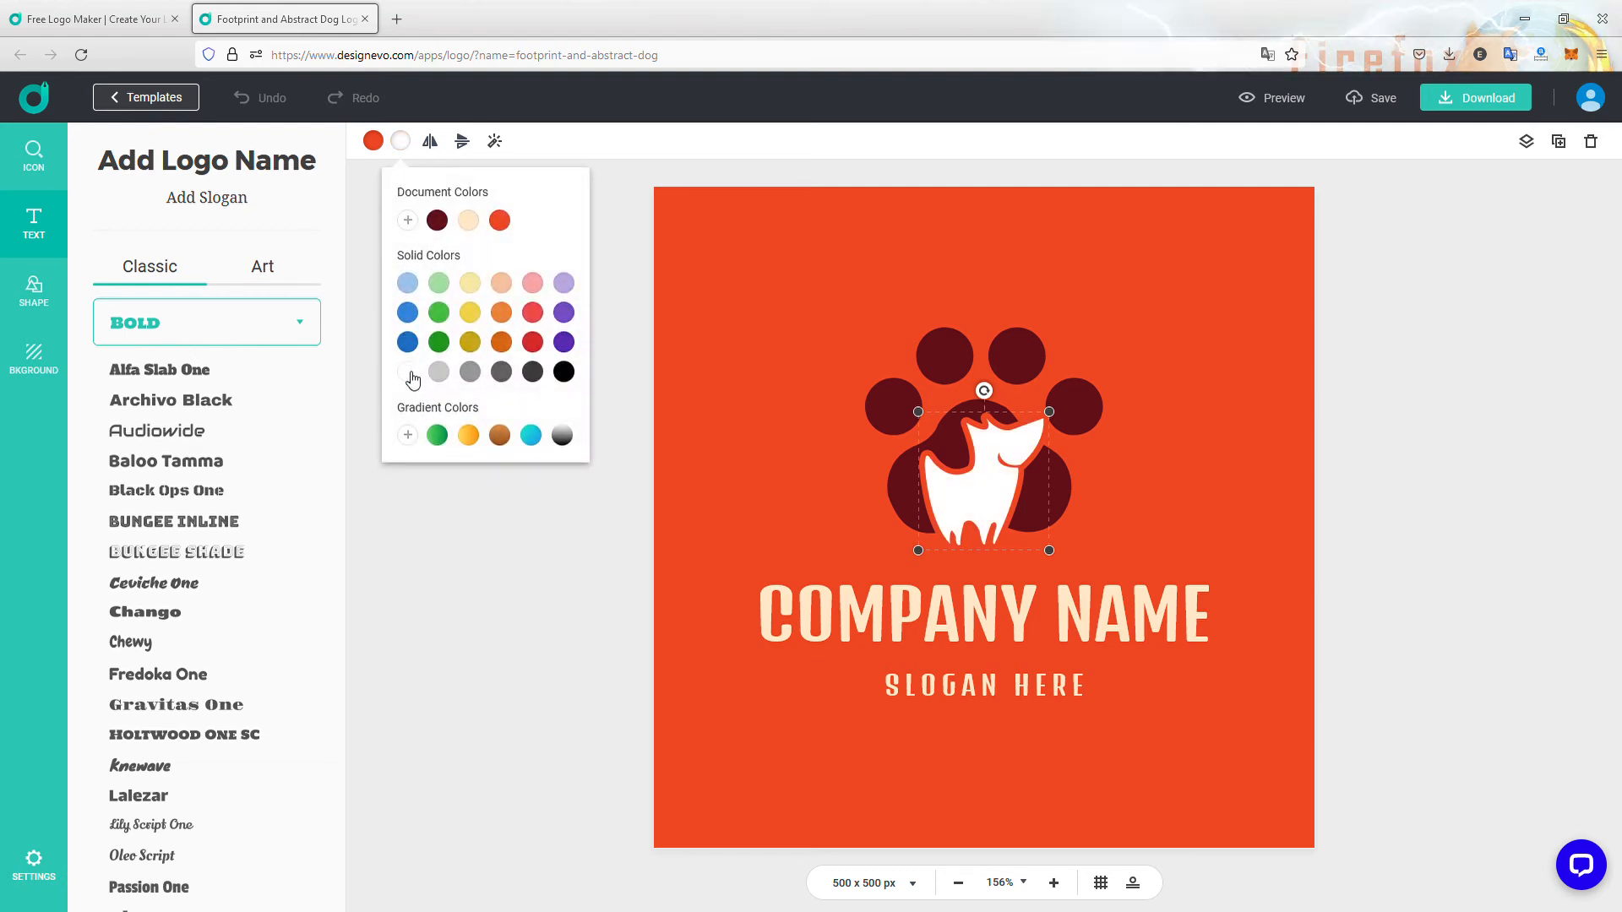
pyautogui.click(373, 142)
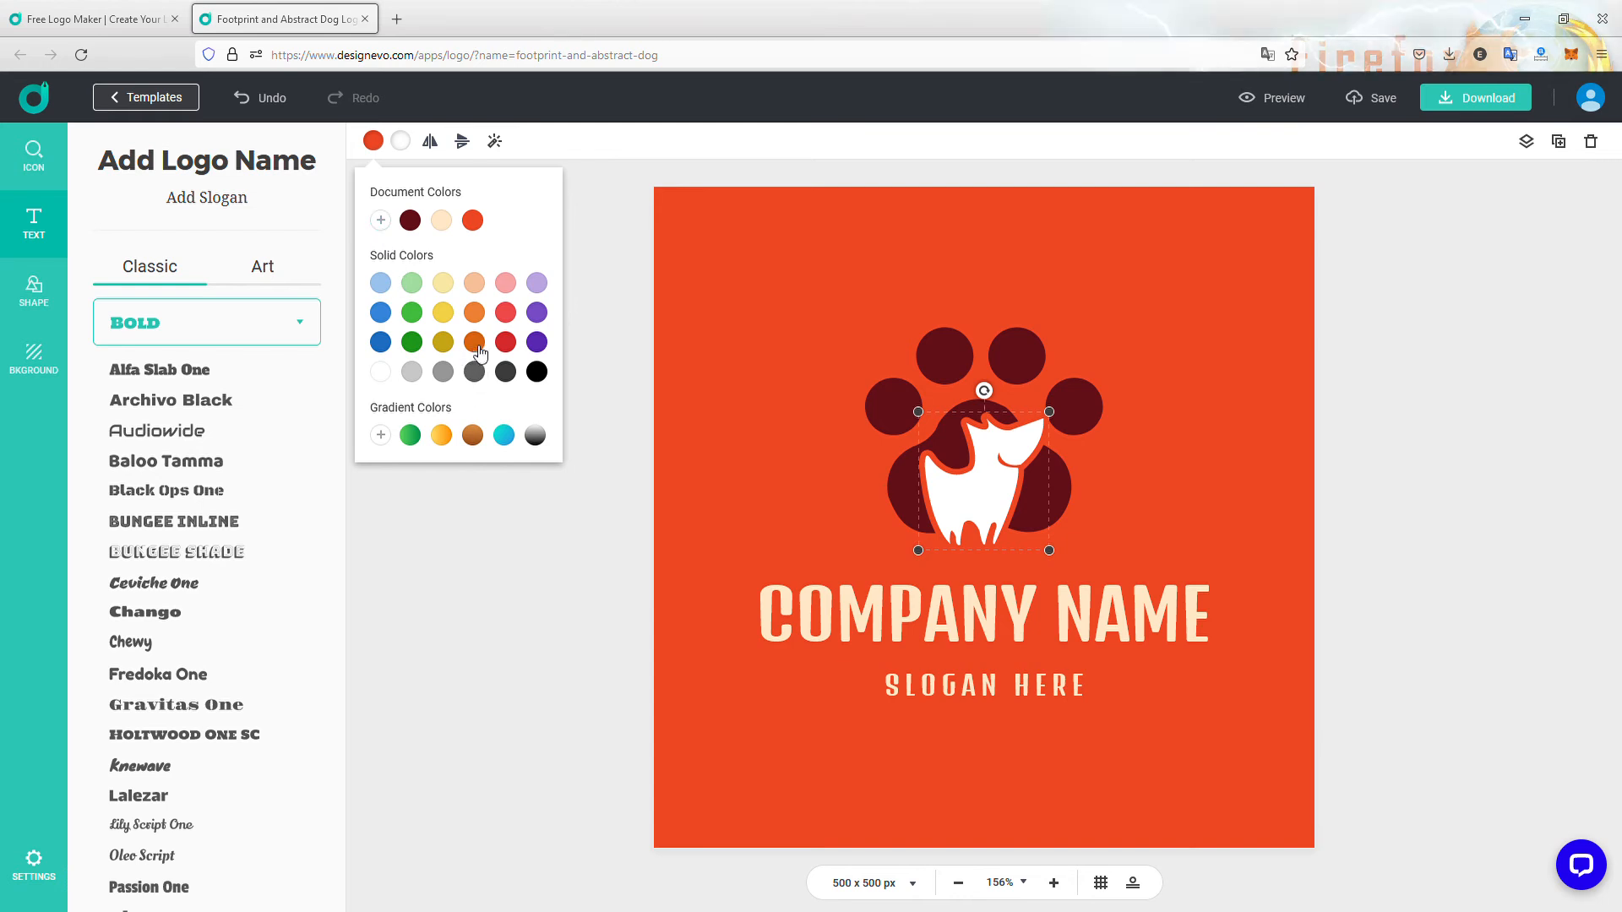
pyautogui.click(474, 439)
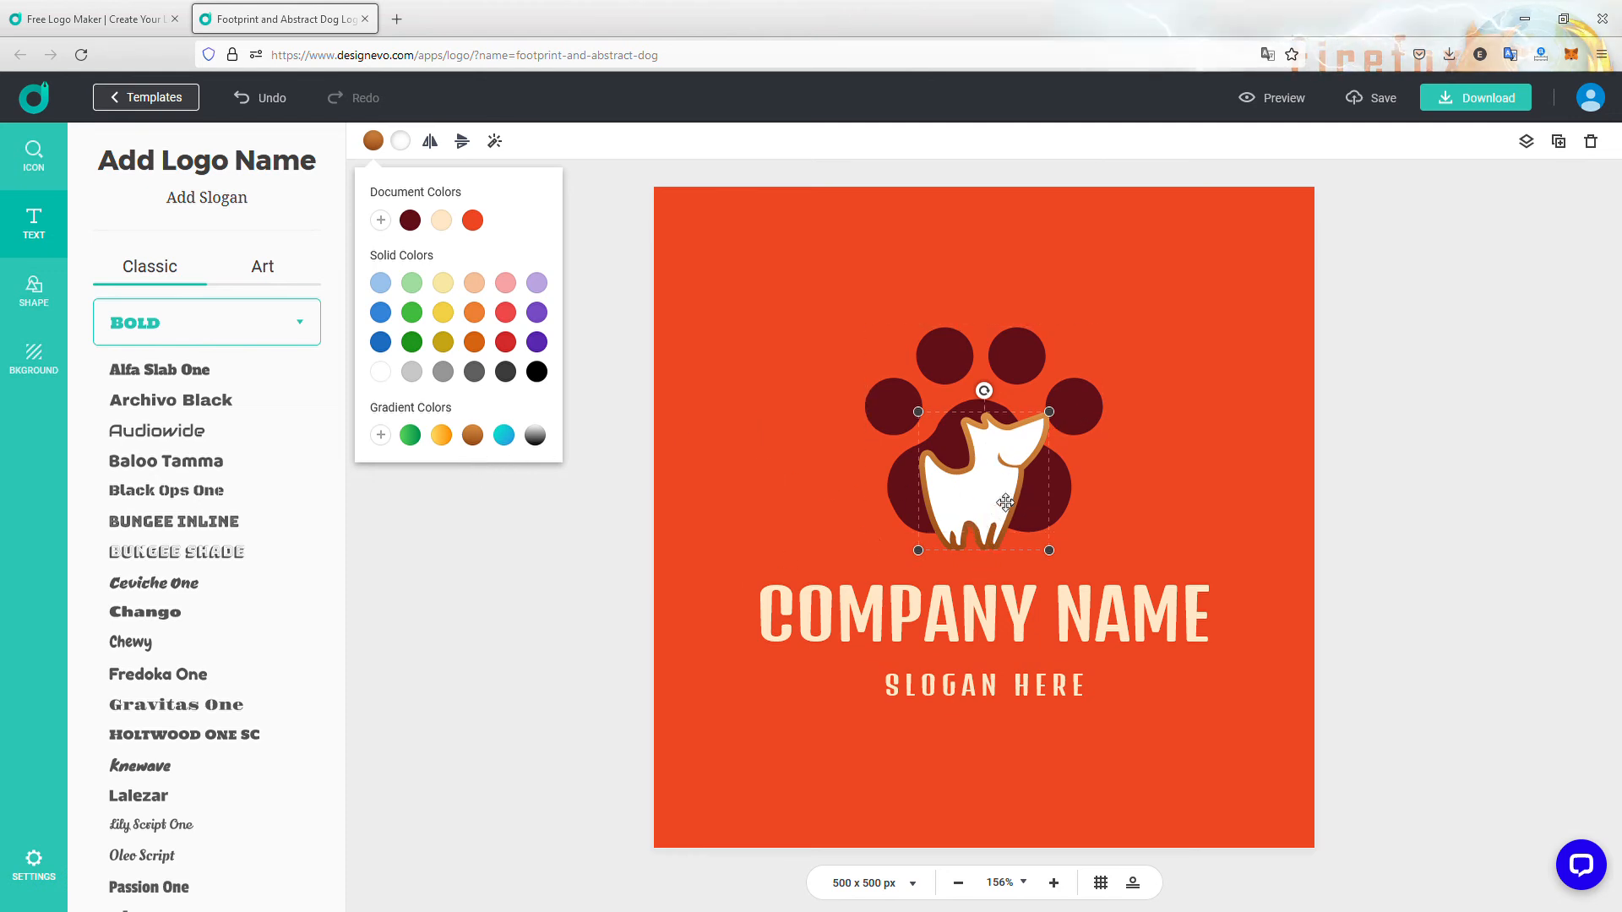
pyautogui.click(535, 564)
# Recolor the paw print behind the dog with the solid dark gray just lighter than black.
pyautogui.click(945, 355)
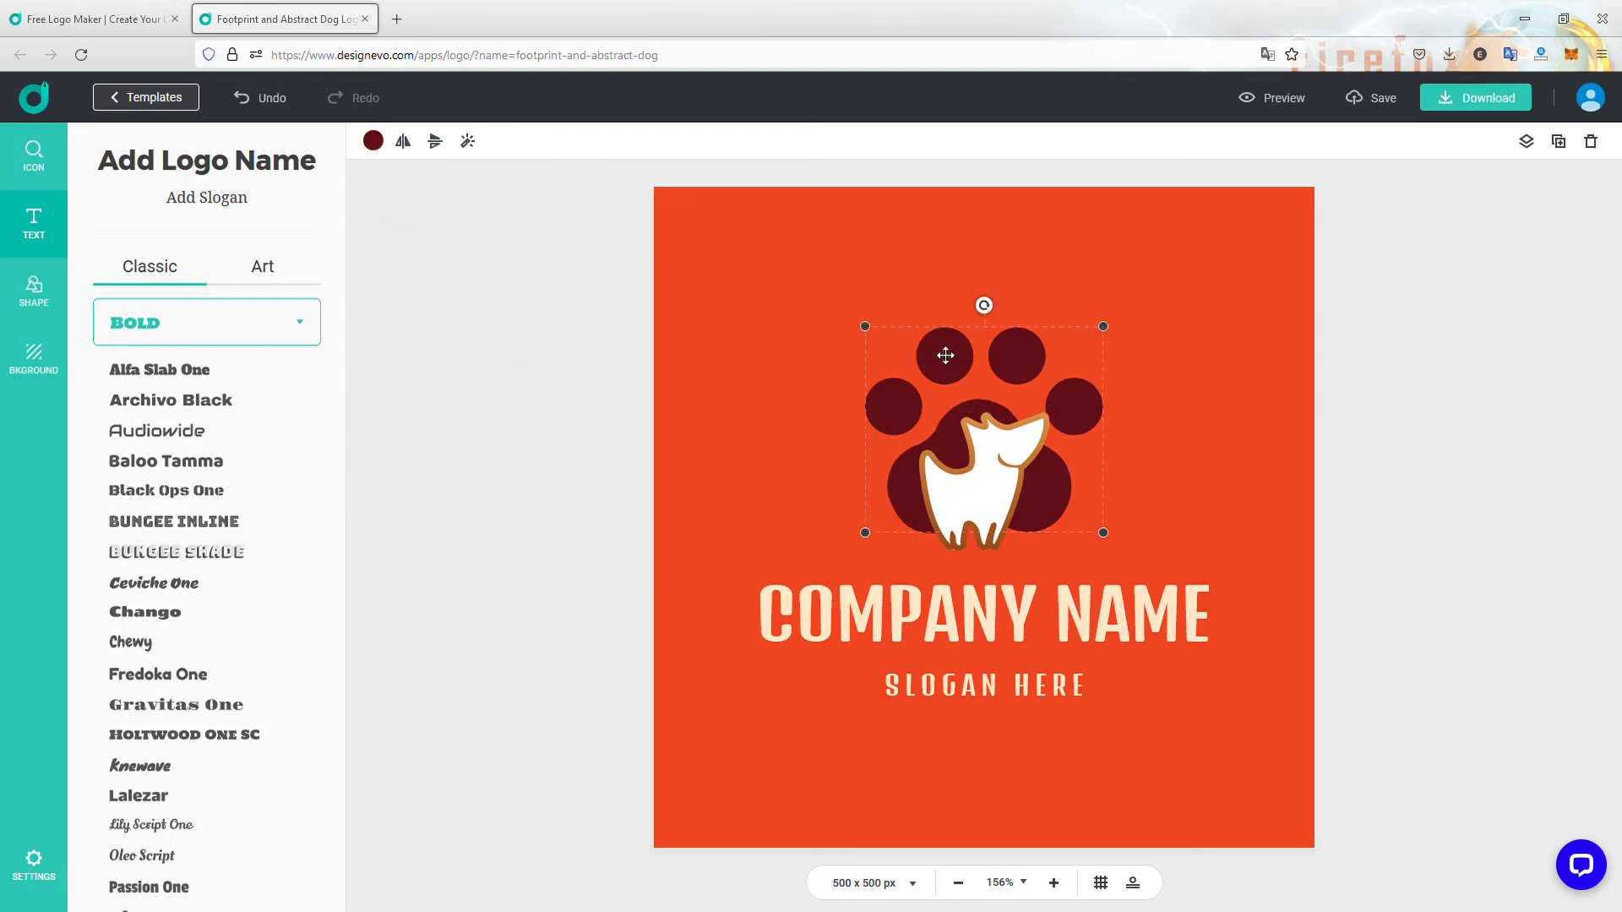
pyautogui.click(374, 140)
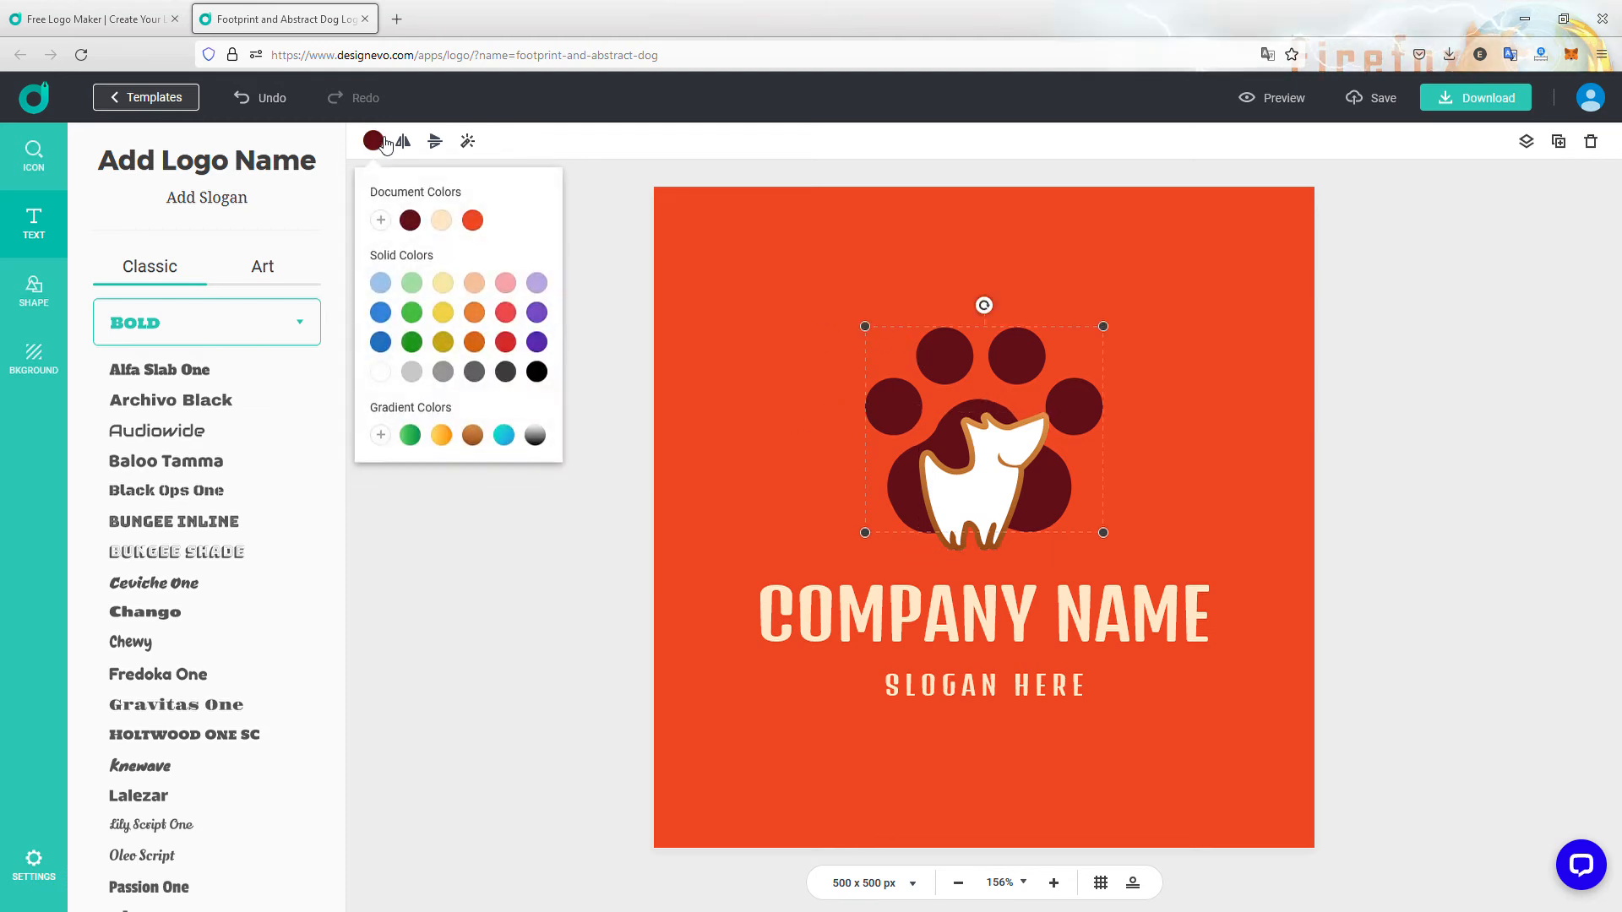
pyautogui.click(513, 379)
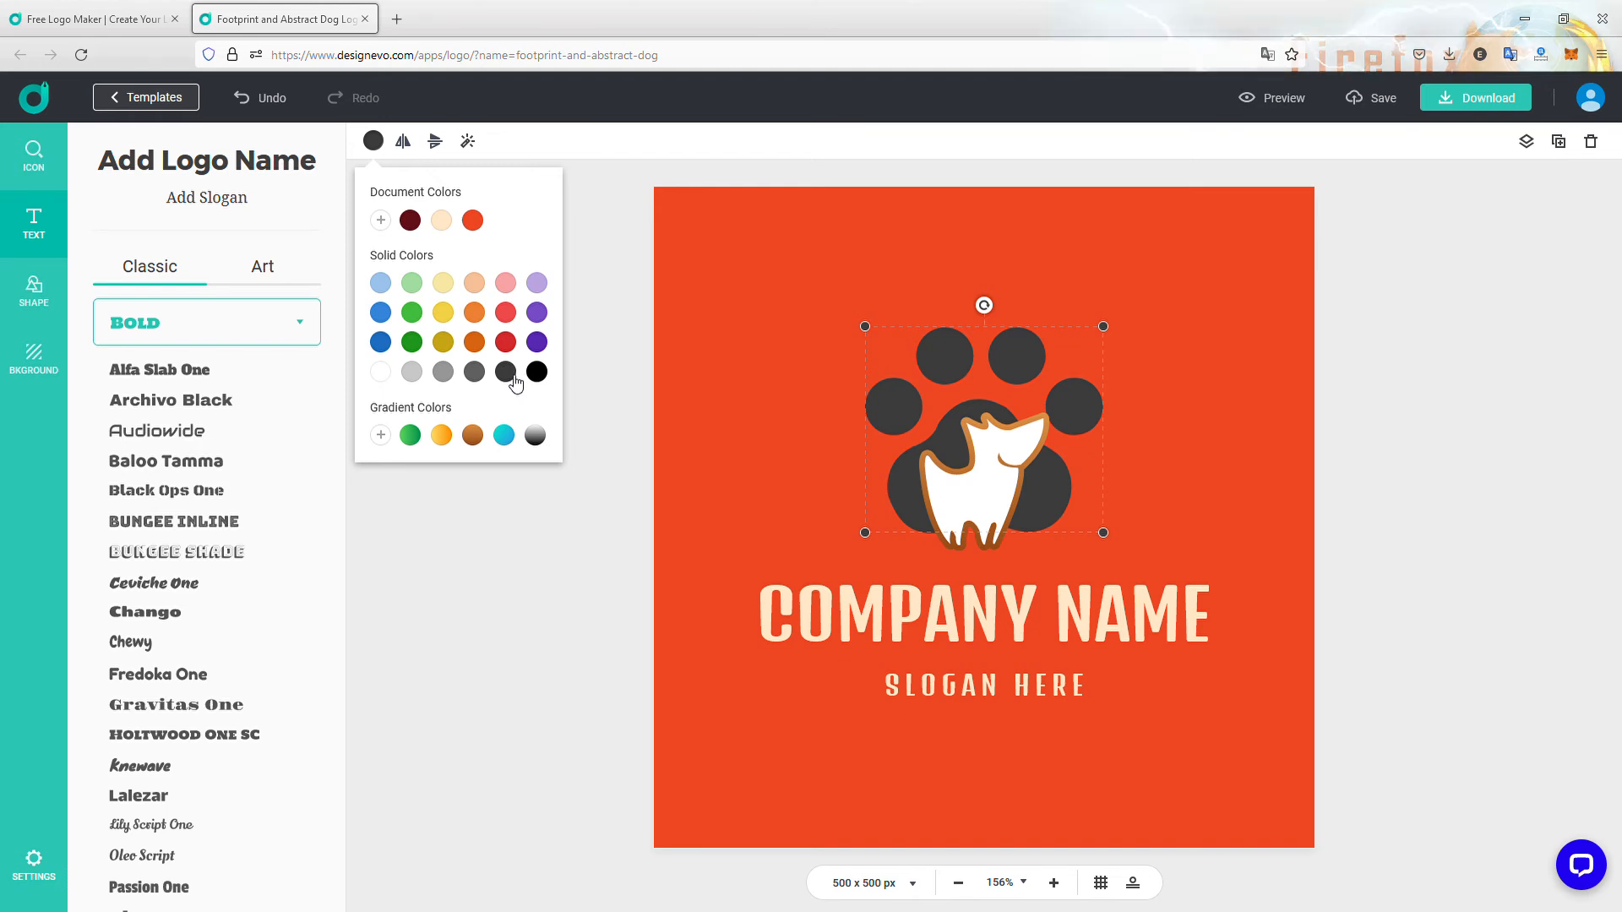
pyautogui.click(777, 261)
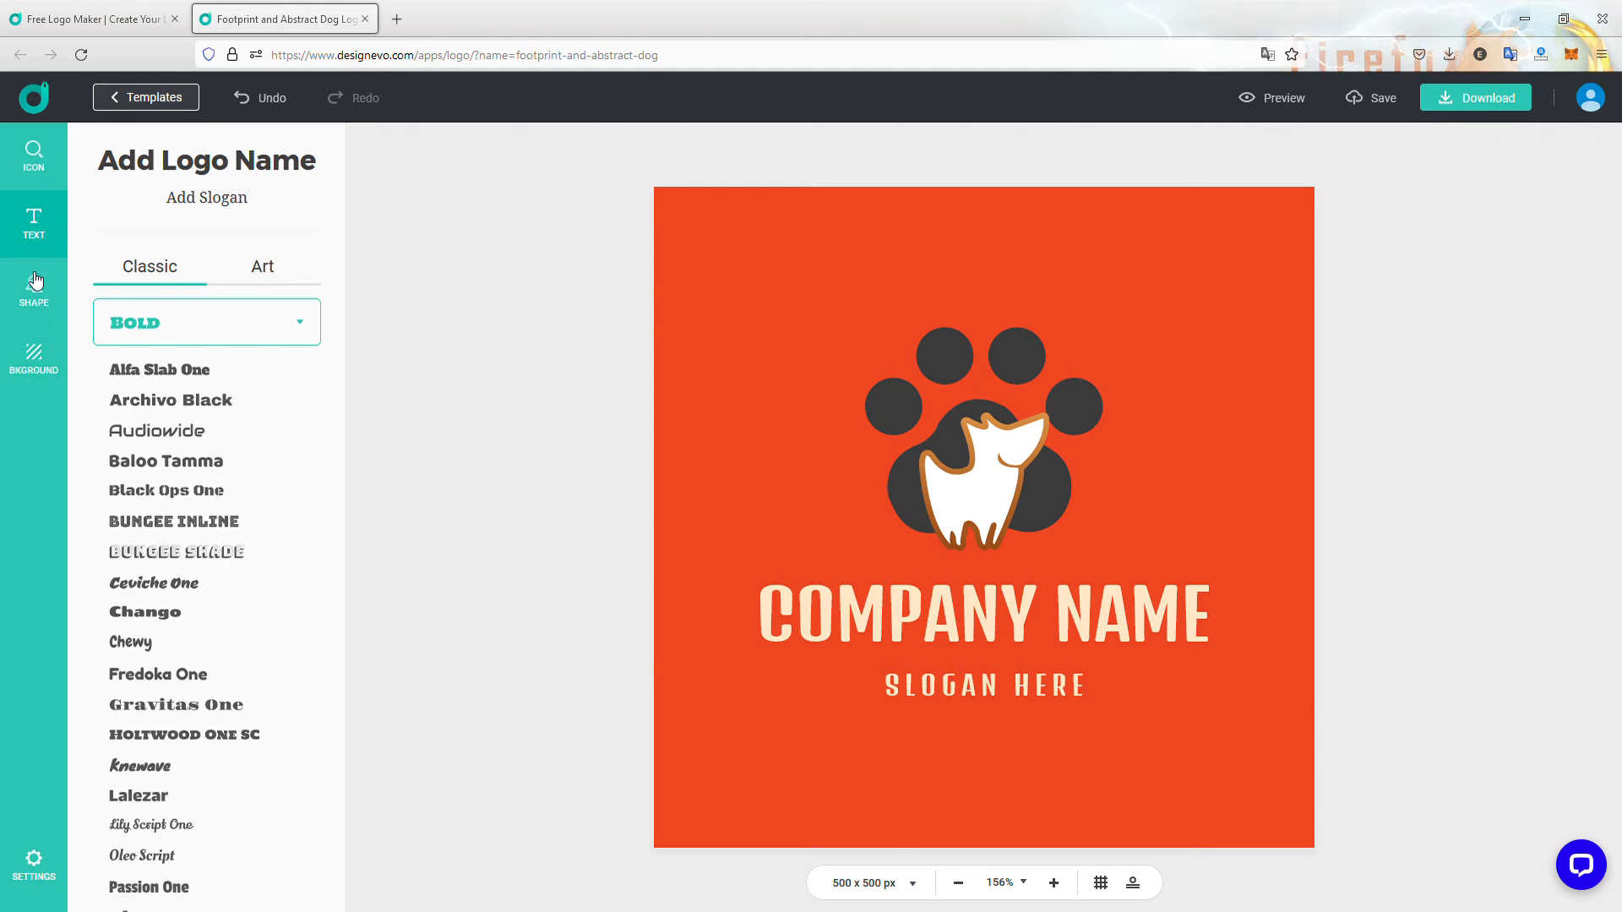
# Look through the available icons, classic and art text styles, badge and decoration shapes, and background color options.
pyautogui.click(44, 173)
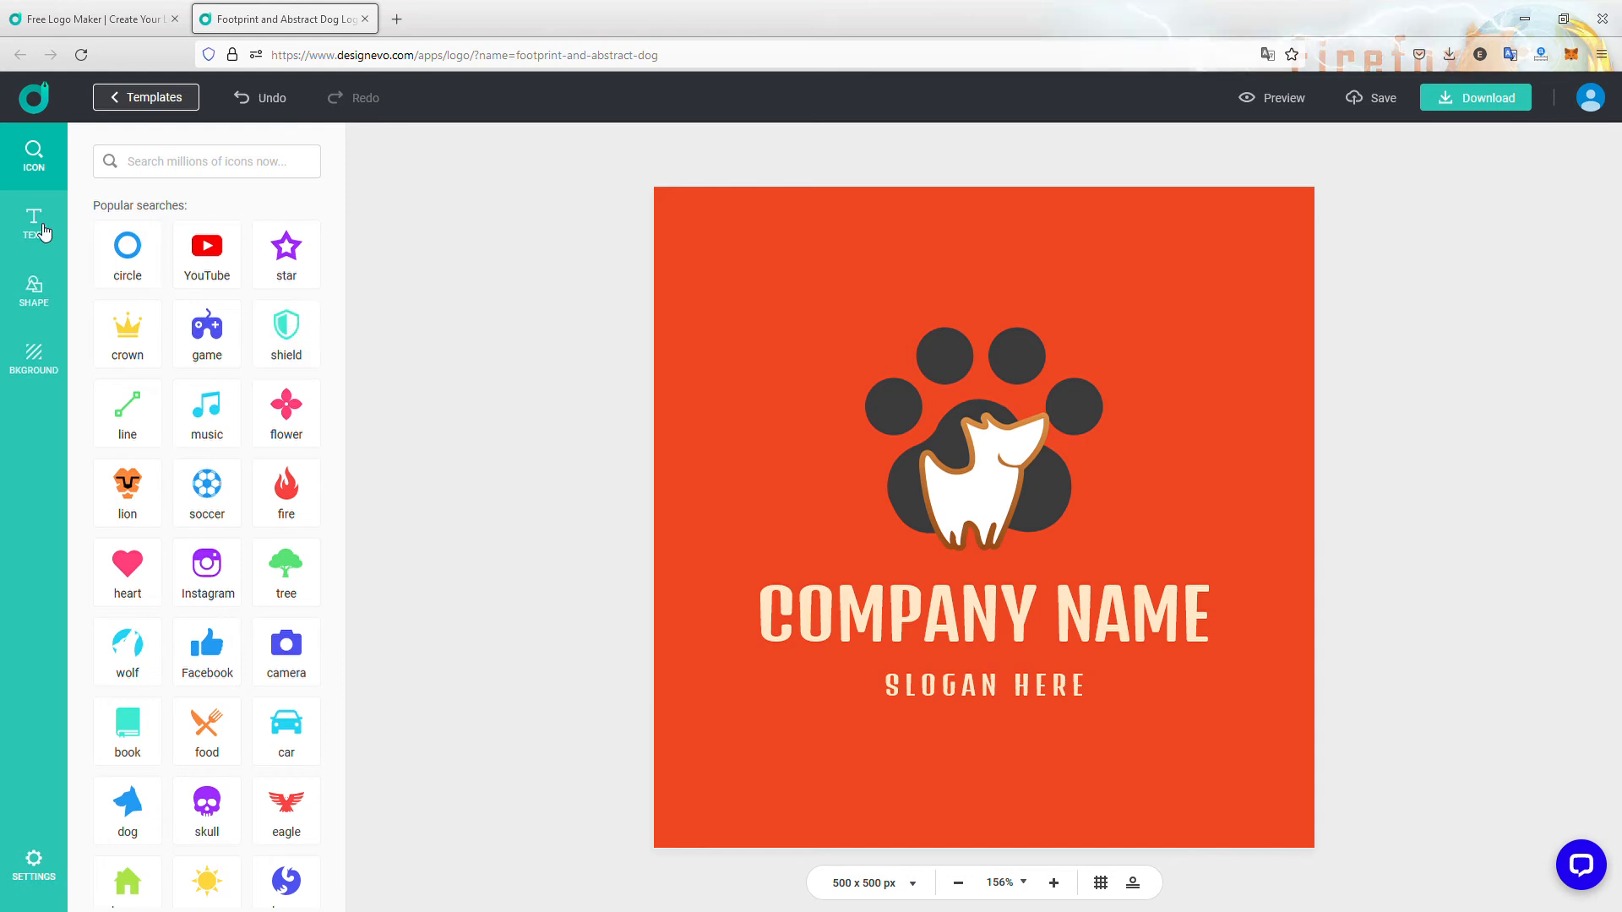
pyautogui.click(33, 223)
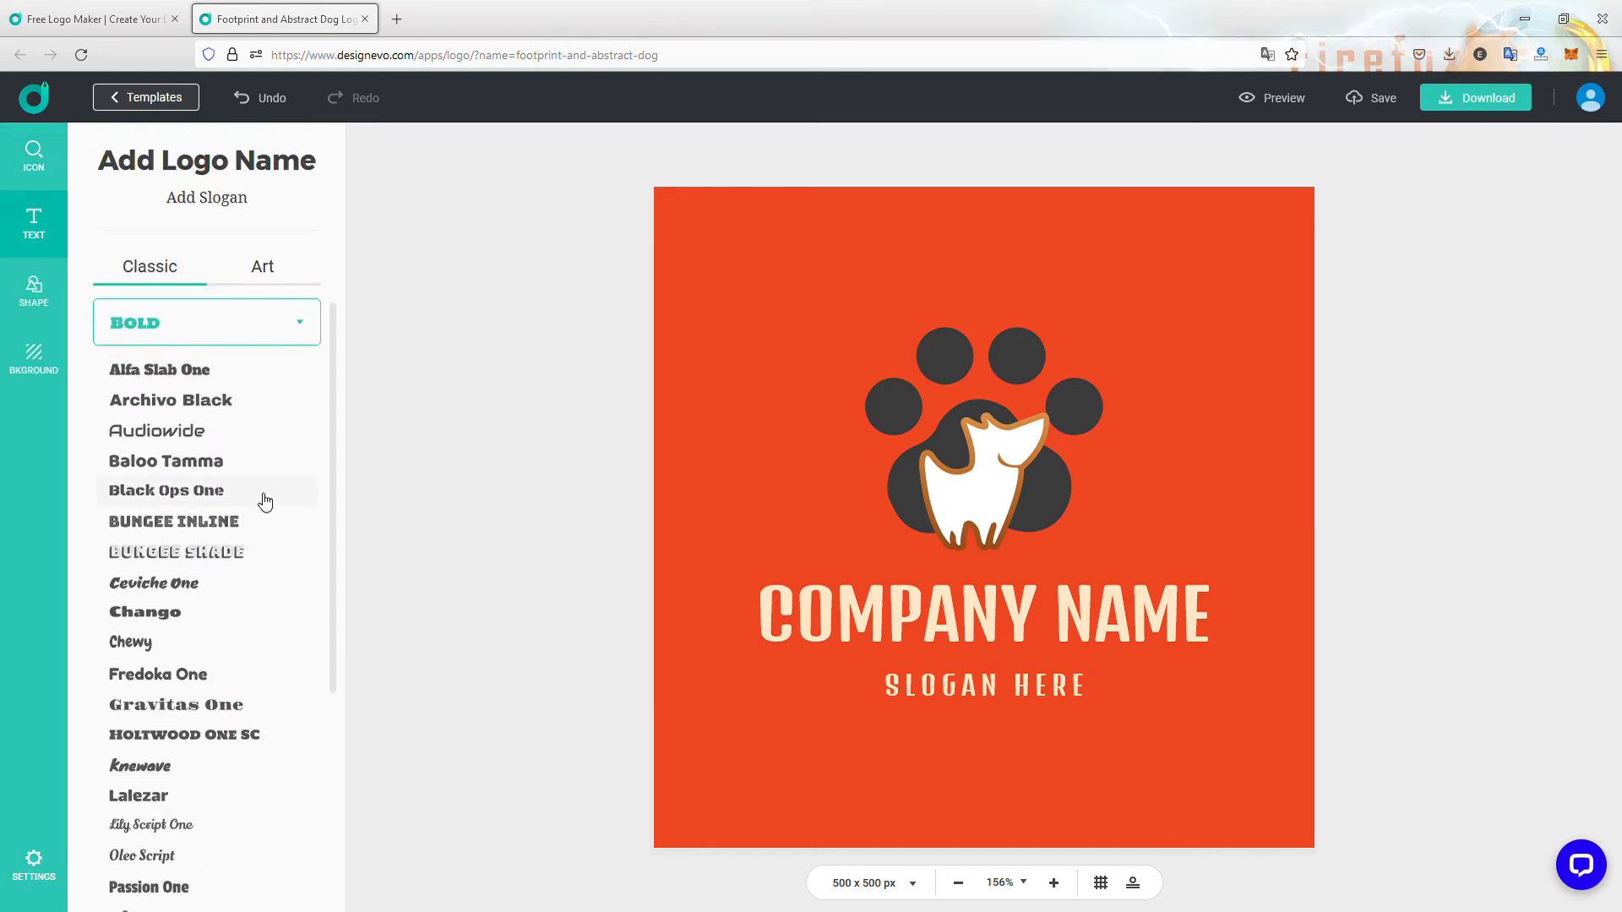
pyautogui.click(273, 270)
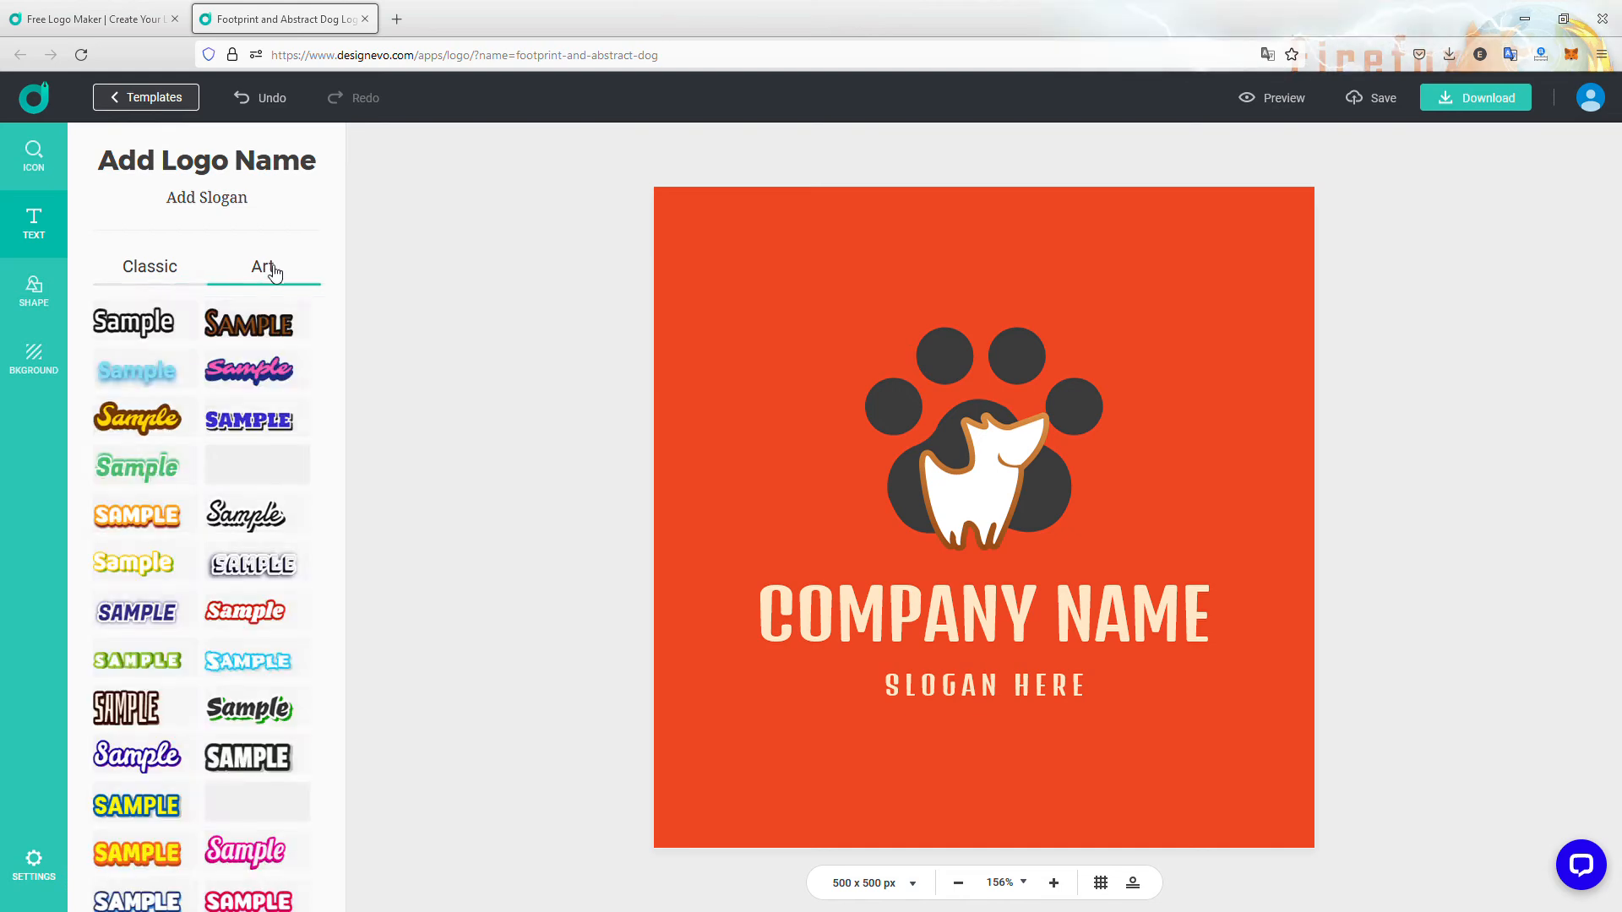
pyautogui.click(44, 288)
pyautogui.scroll(-5, 222, 475)
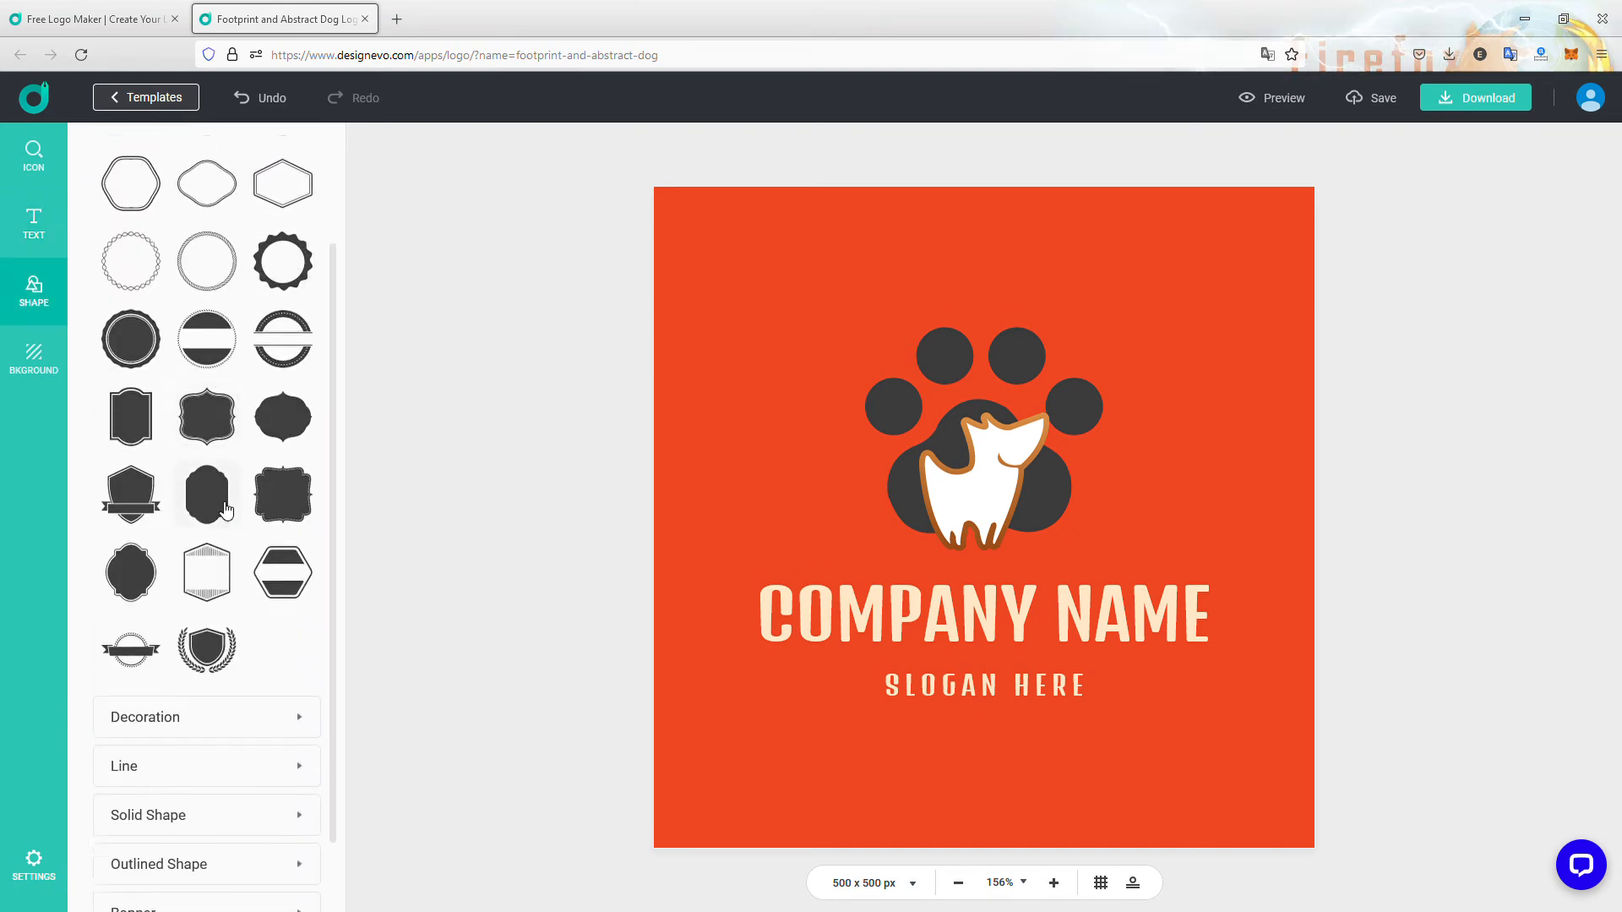
pyautogui.click(161, 686)
pyautogui.scroll(-12, 243, 635)
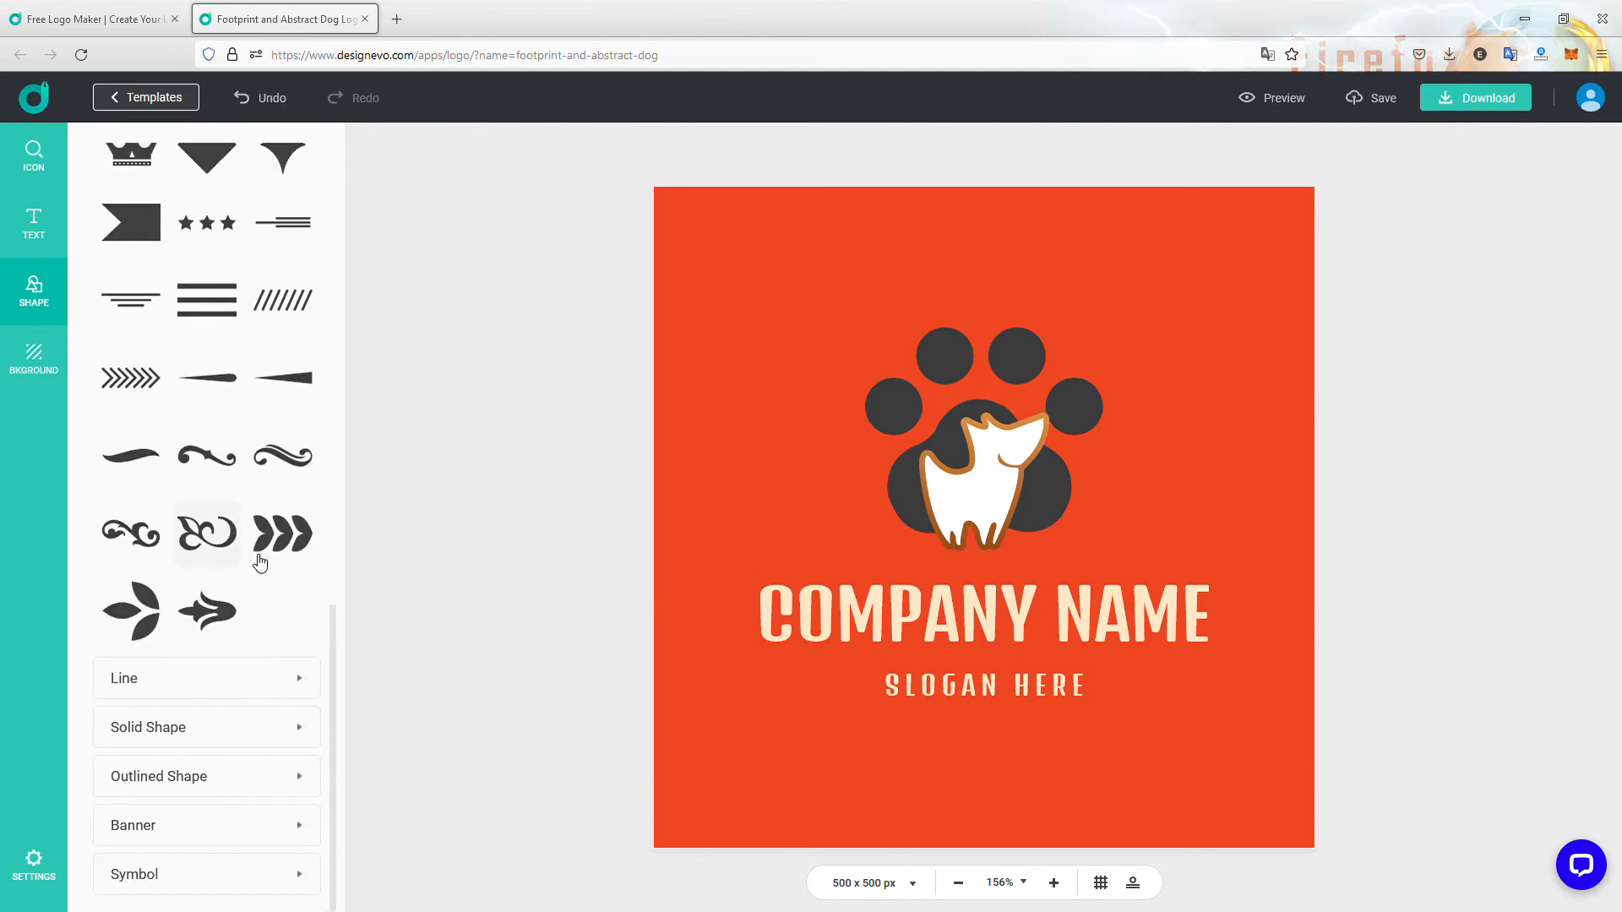
pyautogui.click(29, 365)
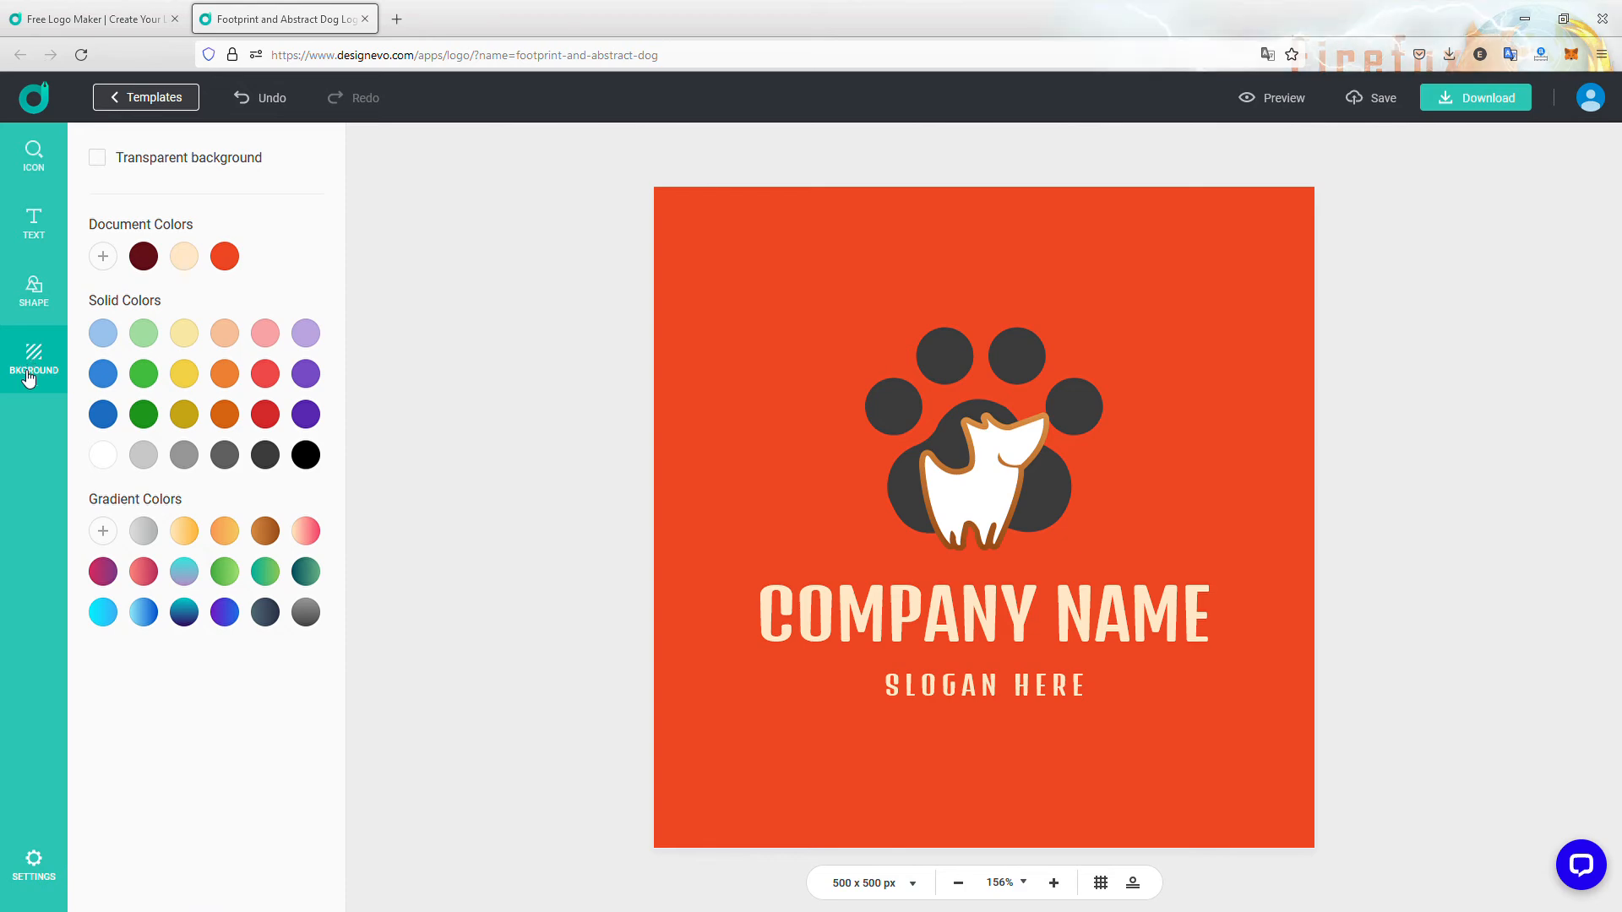
# Make the logo background transparent and select the COMPANY NAME text.
pyautogui.click(112, 165)
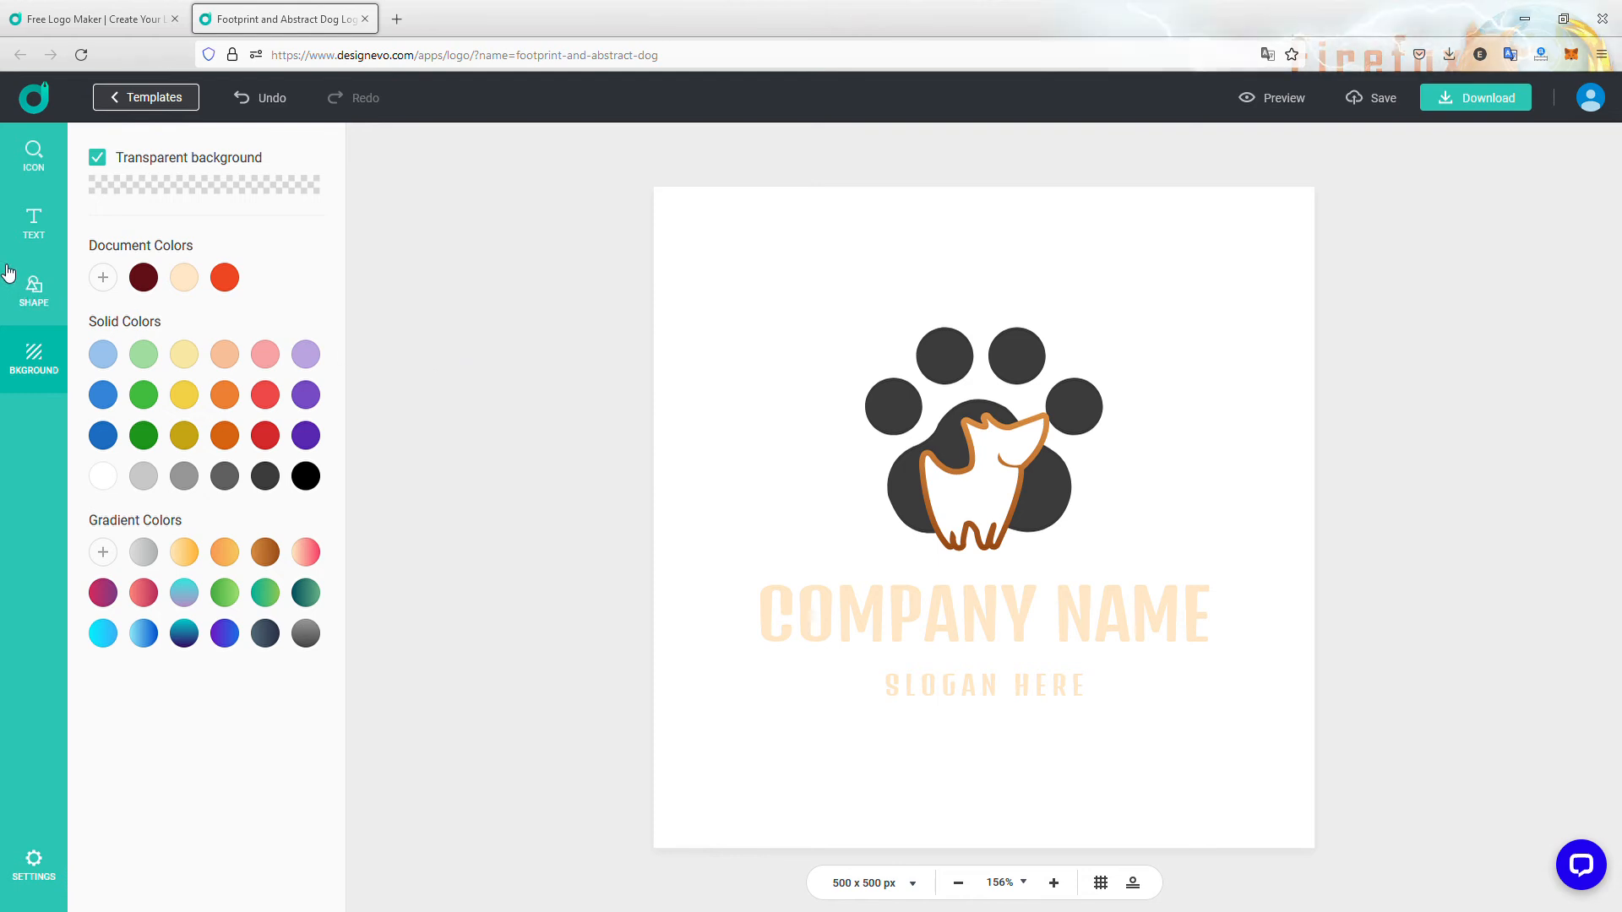
pyautogui.click(978, 618)
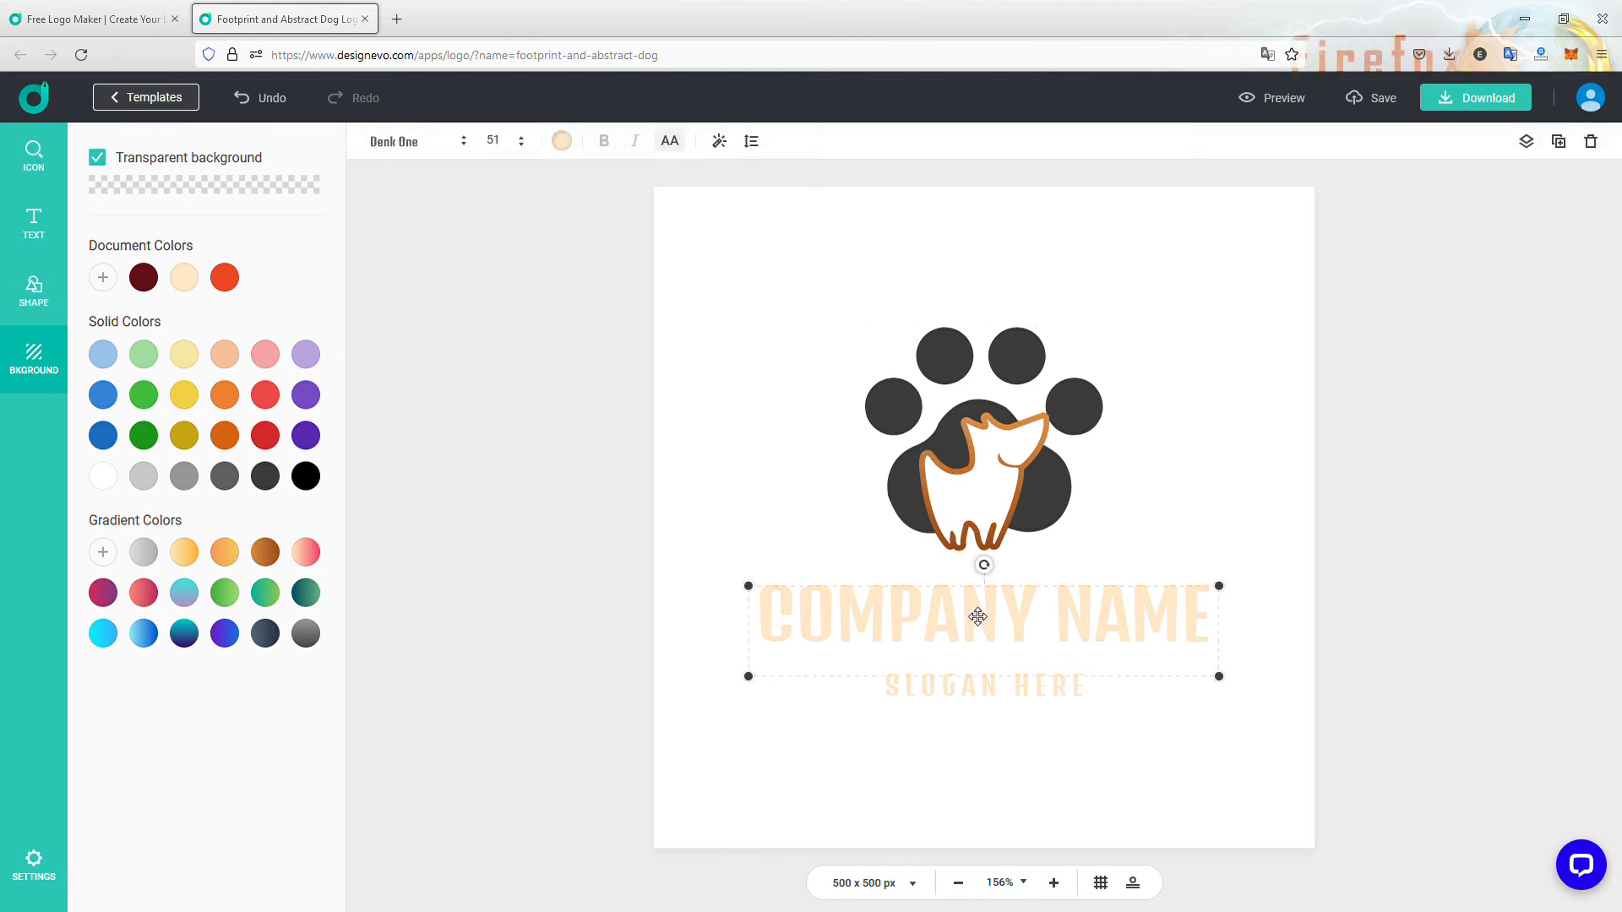
pyautogui.click(960, 712)
pyautogui.click(982, 649)
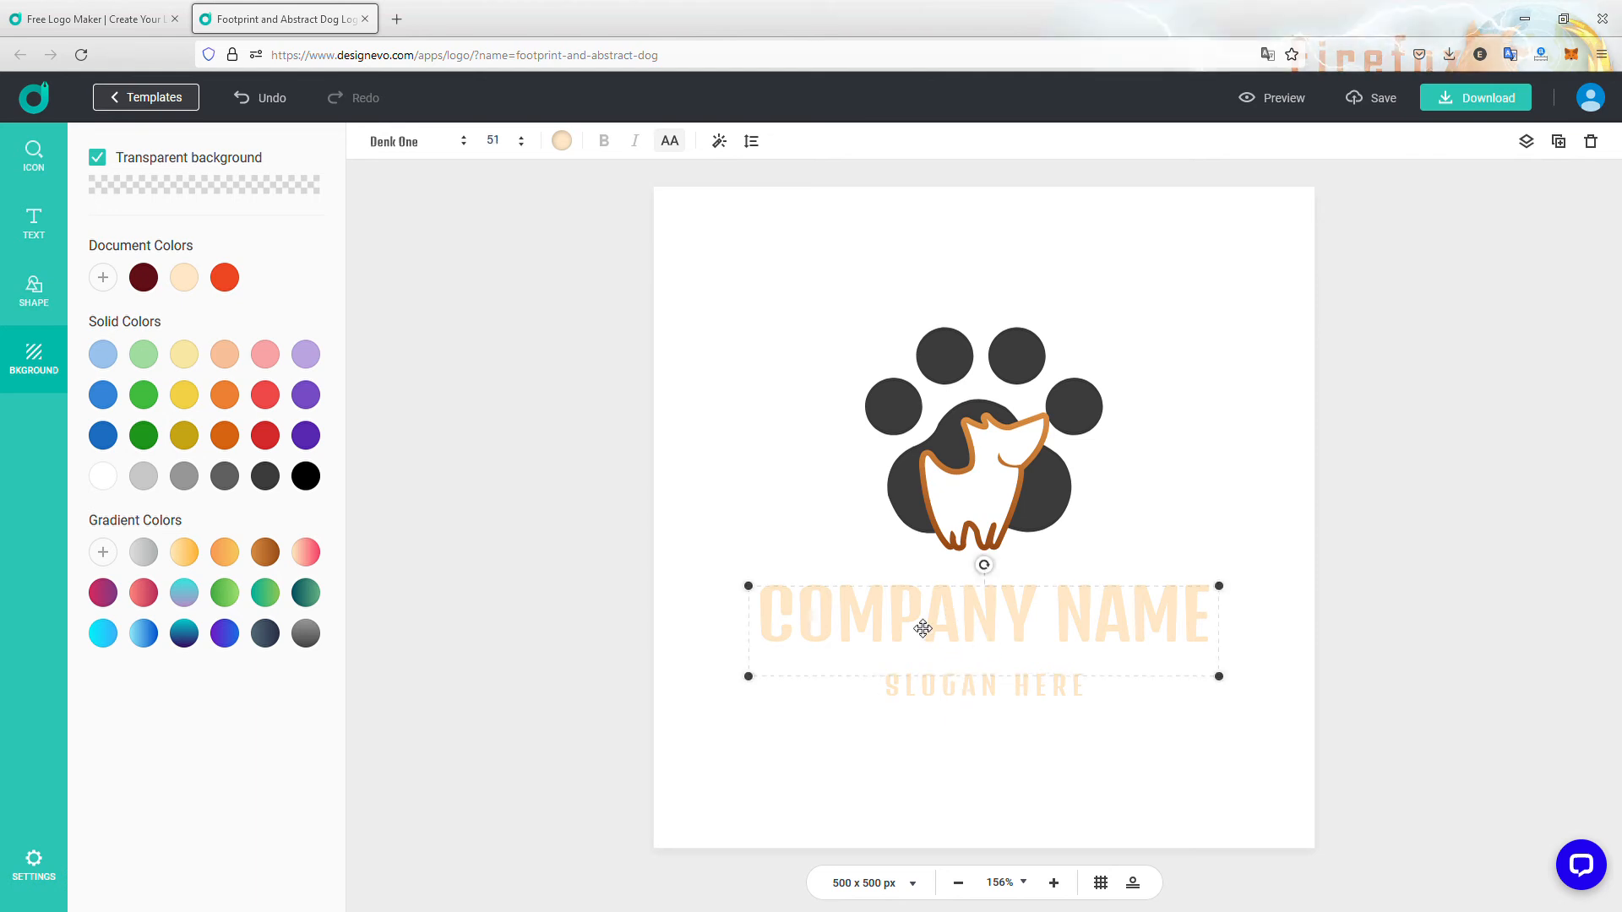
pyautogui.click(855, 625)
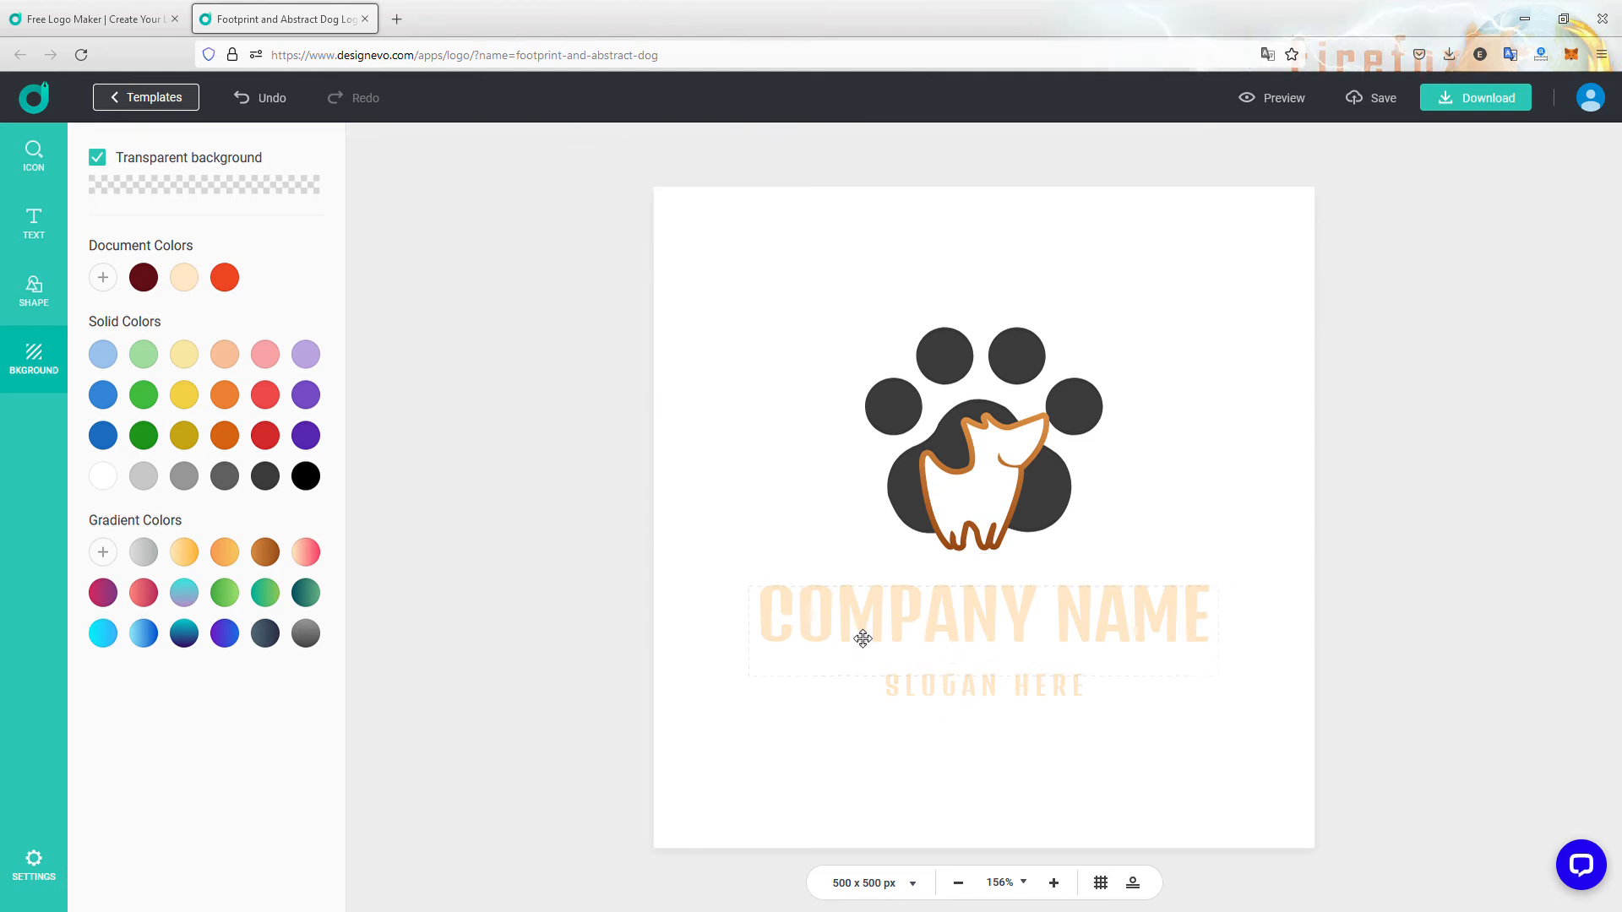
# Try dark yellow, orange, maroon and red solid colors on the company name text.
pyautogui.click(562, 141)
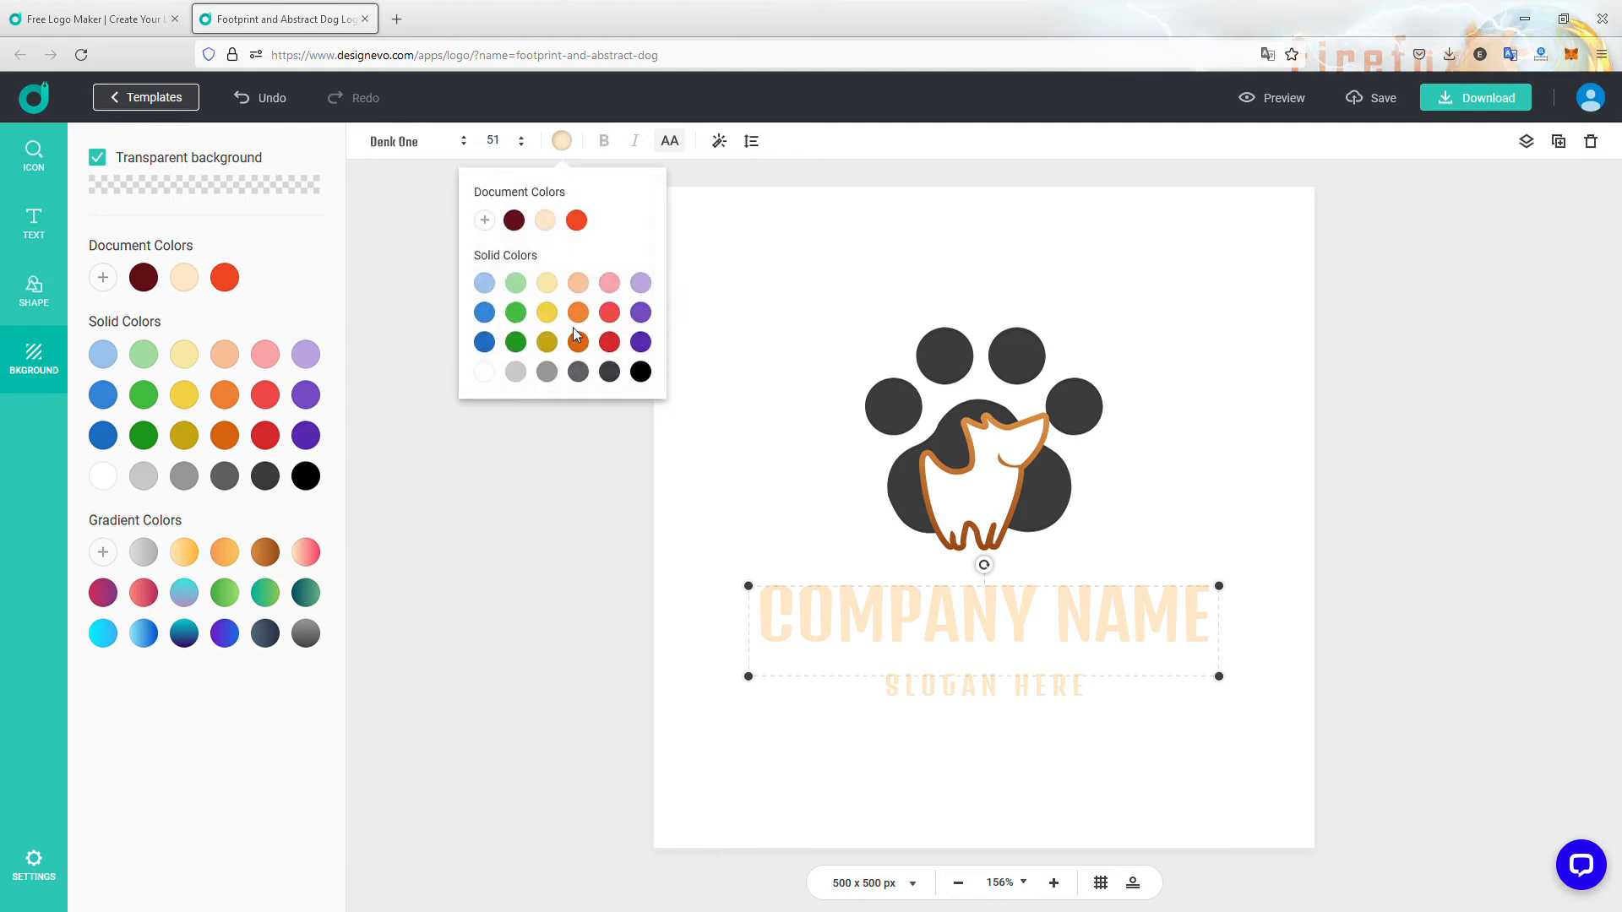
pyautogui.click(547, 343)
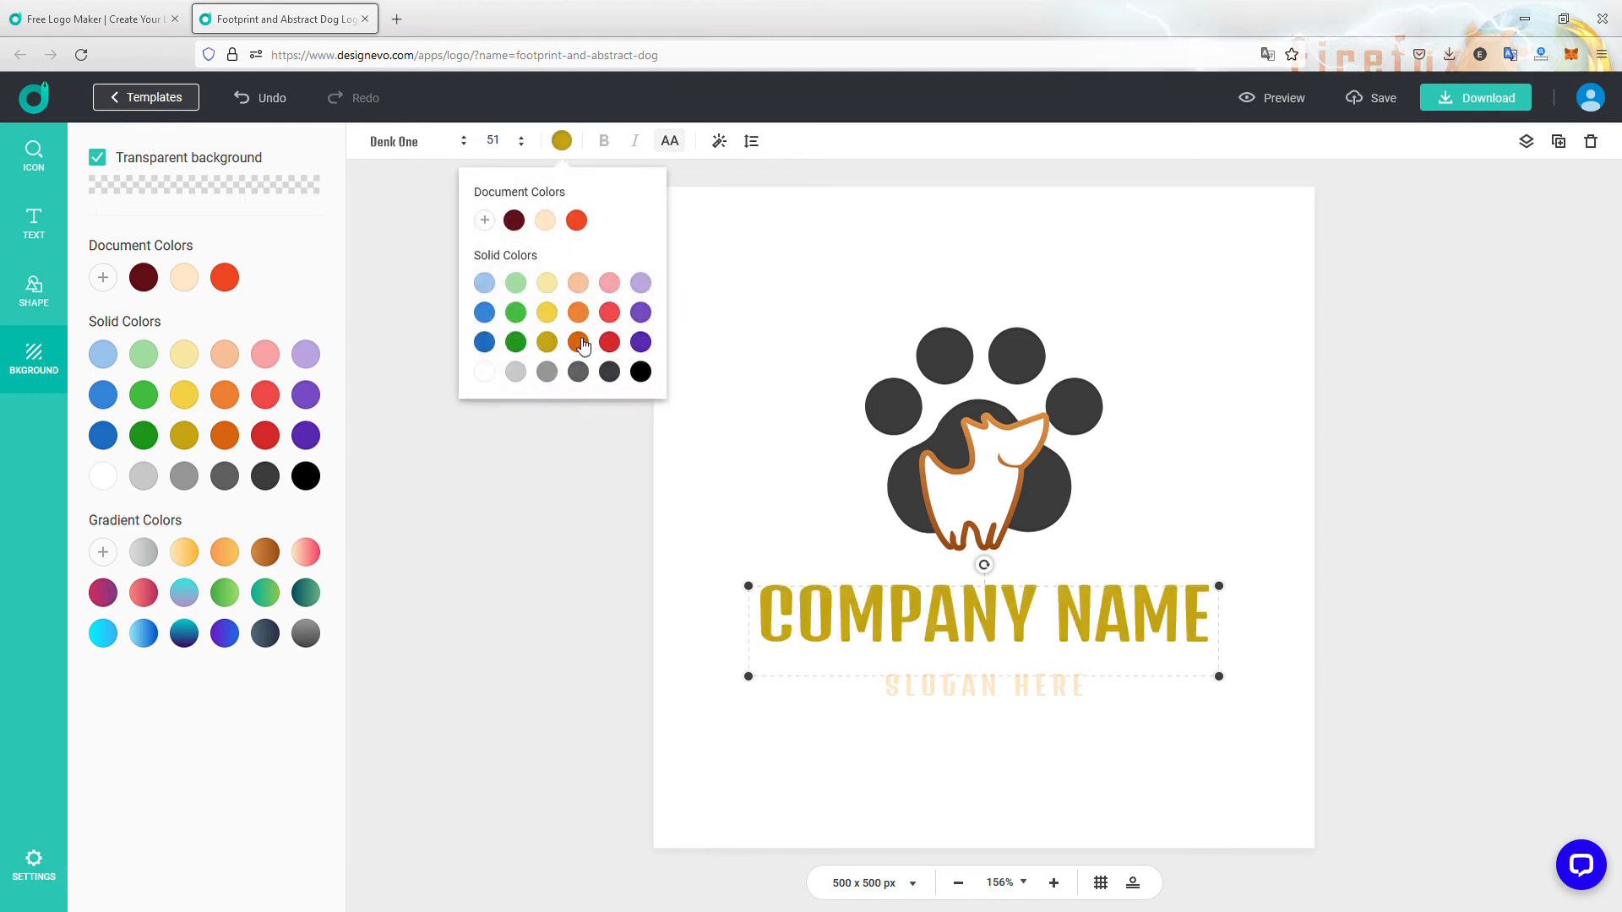
pyautogui.click(580, 344)
pyautogui.click(580, 313)
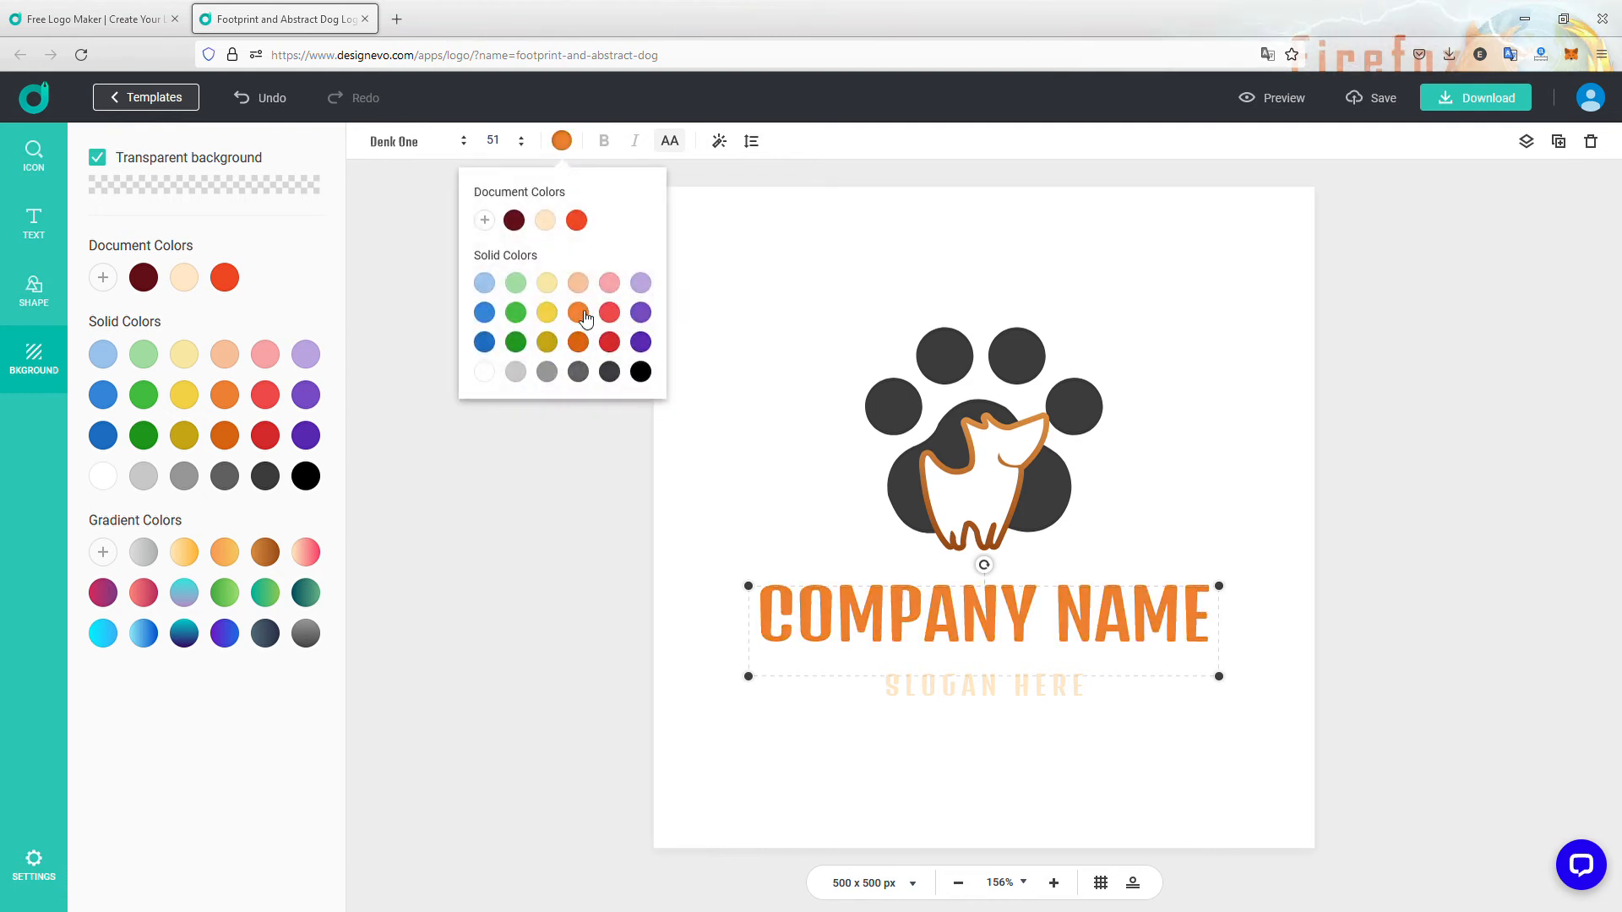
pyautogui.click(514, 222)
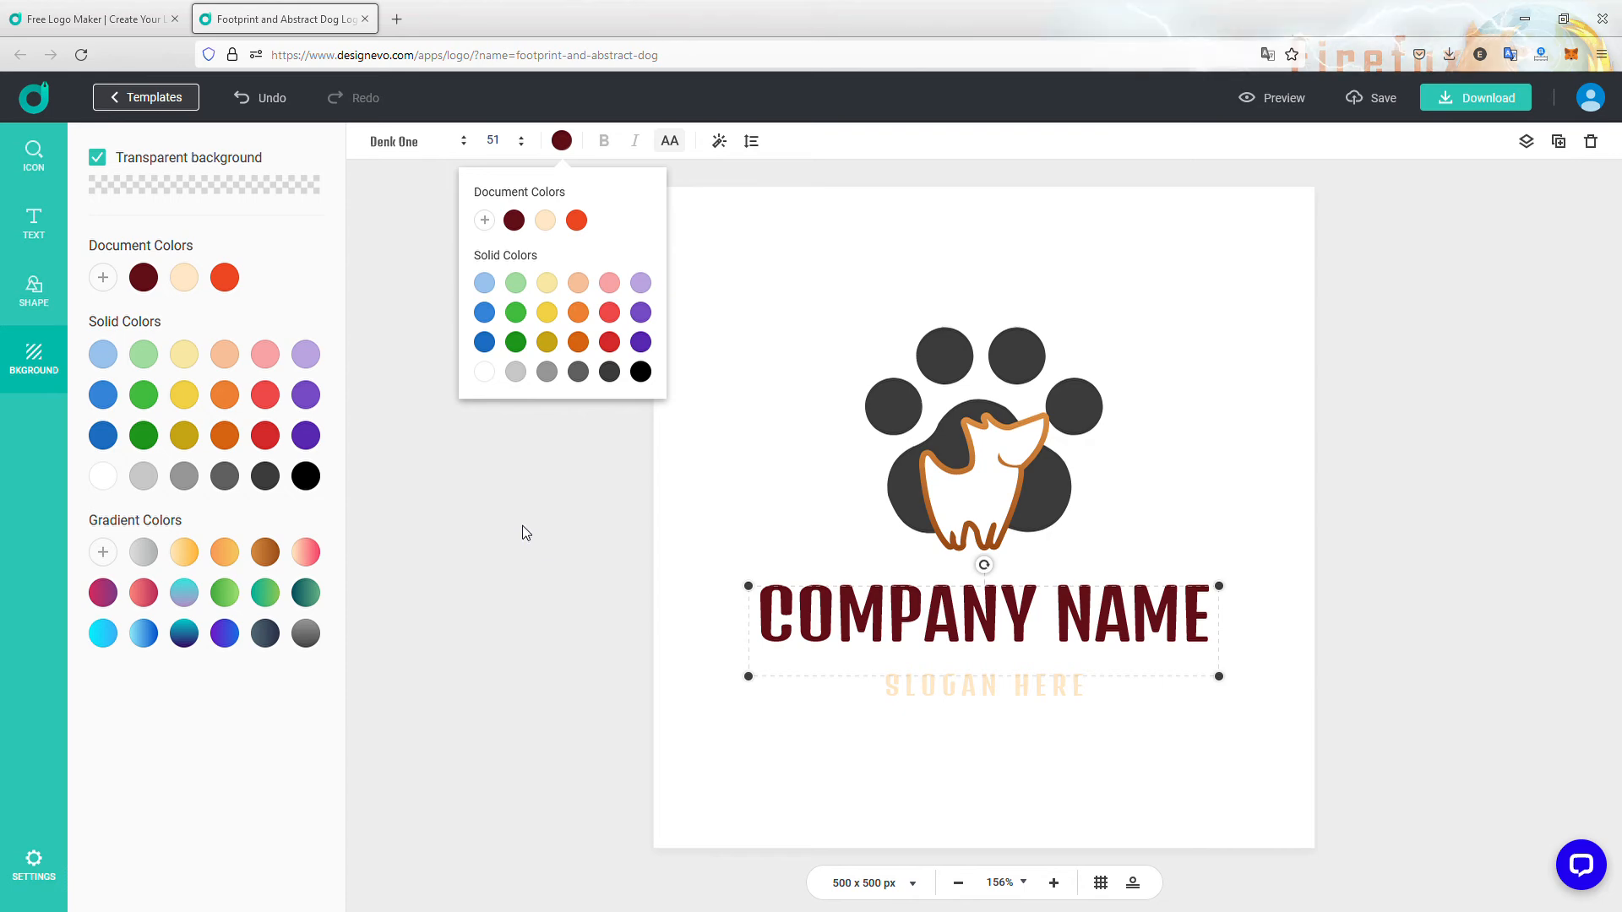
pyautogui.click(546, 343)
pyautogui.click(580, 344)
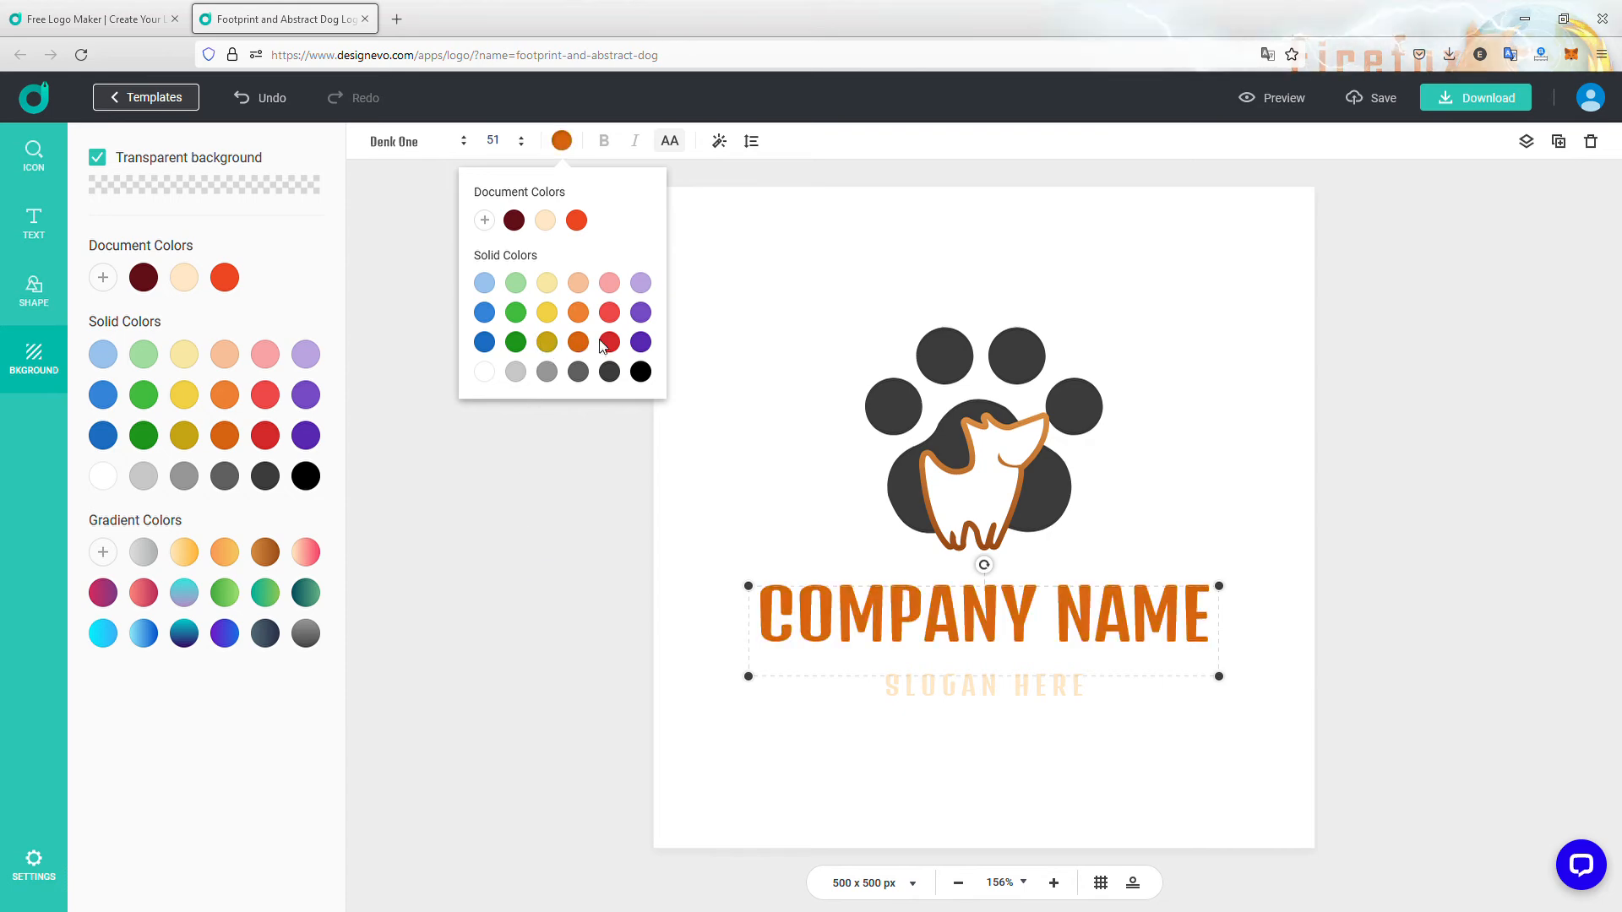
pyautogui.click(610, 343)
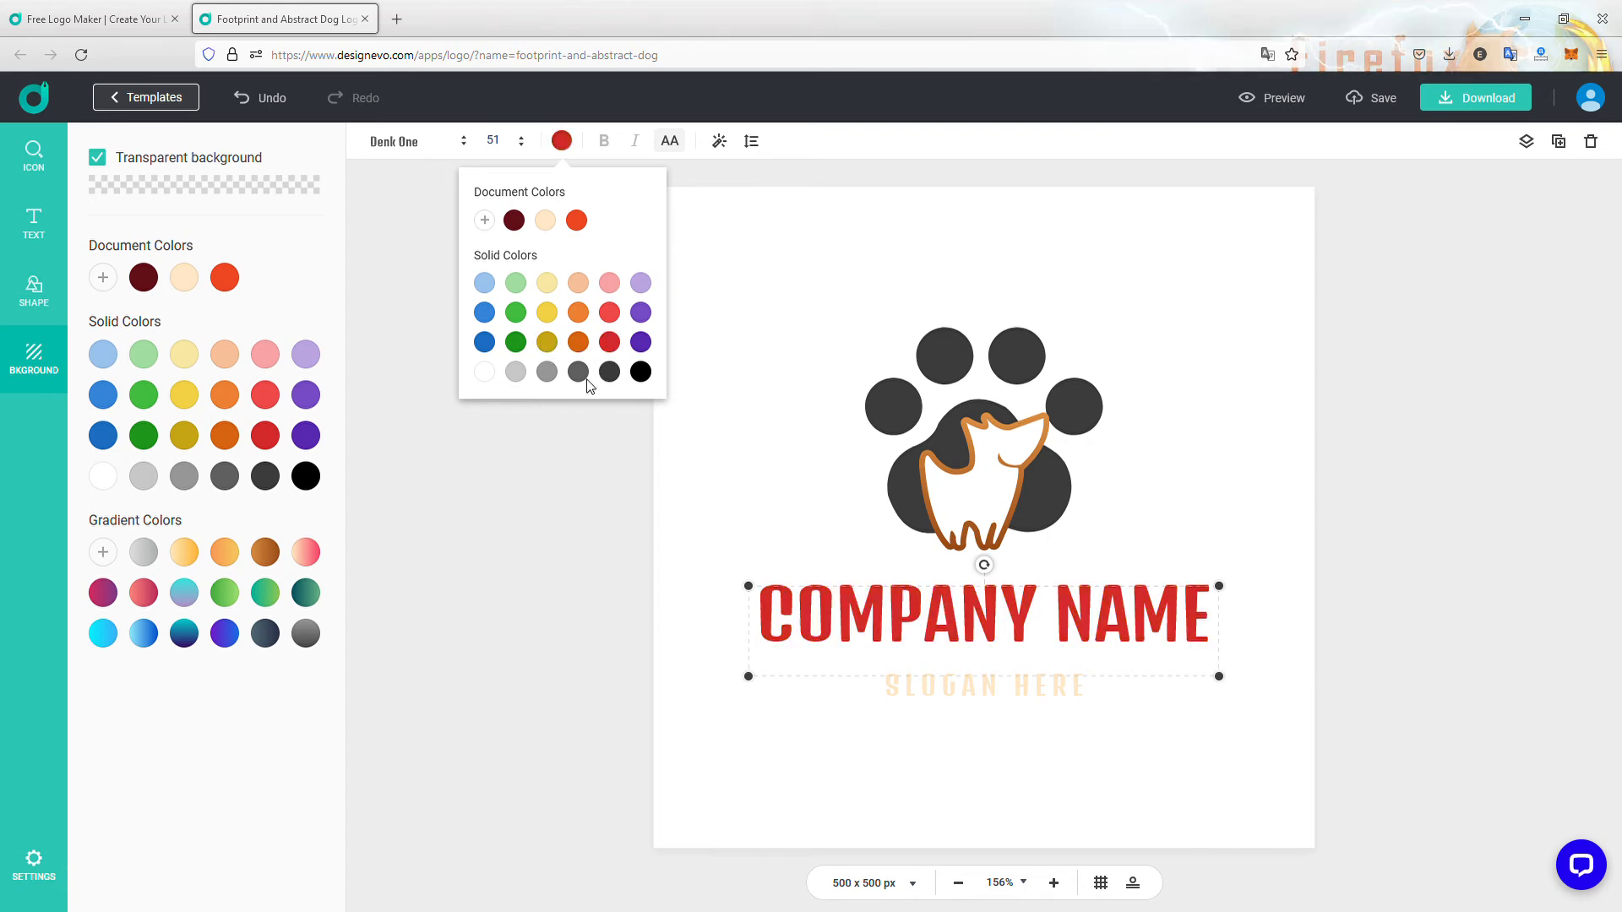
pyautogui.click(549, 347)
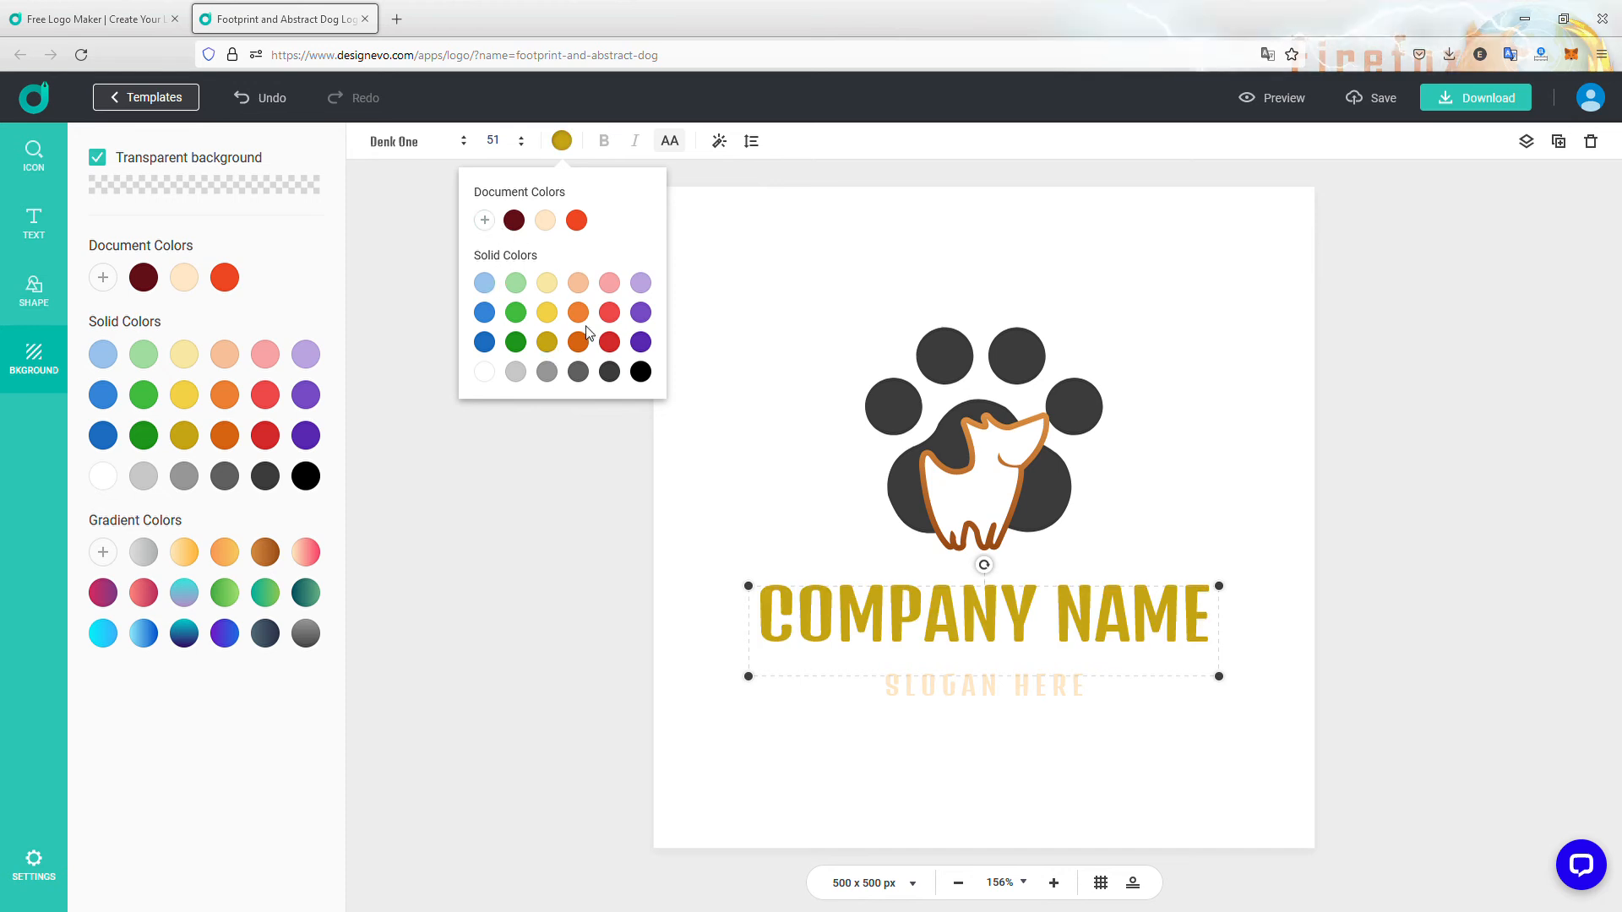
# Mix a custom dark brown color and apply it to the company name text.
pyautogui.click(485, 221)
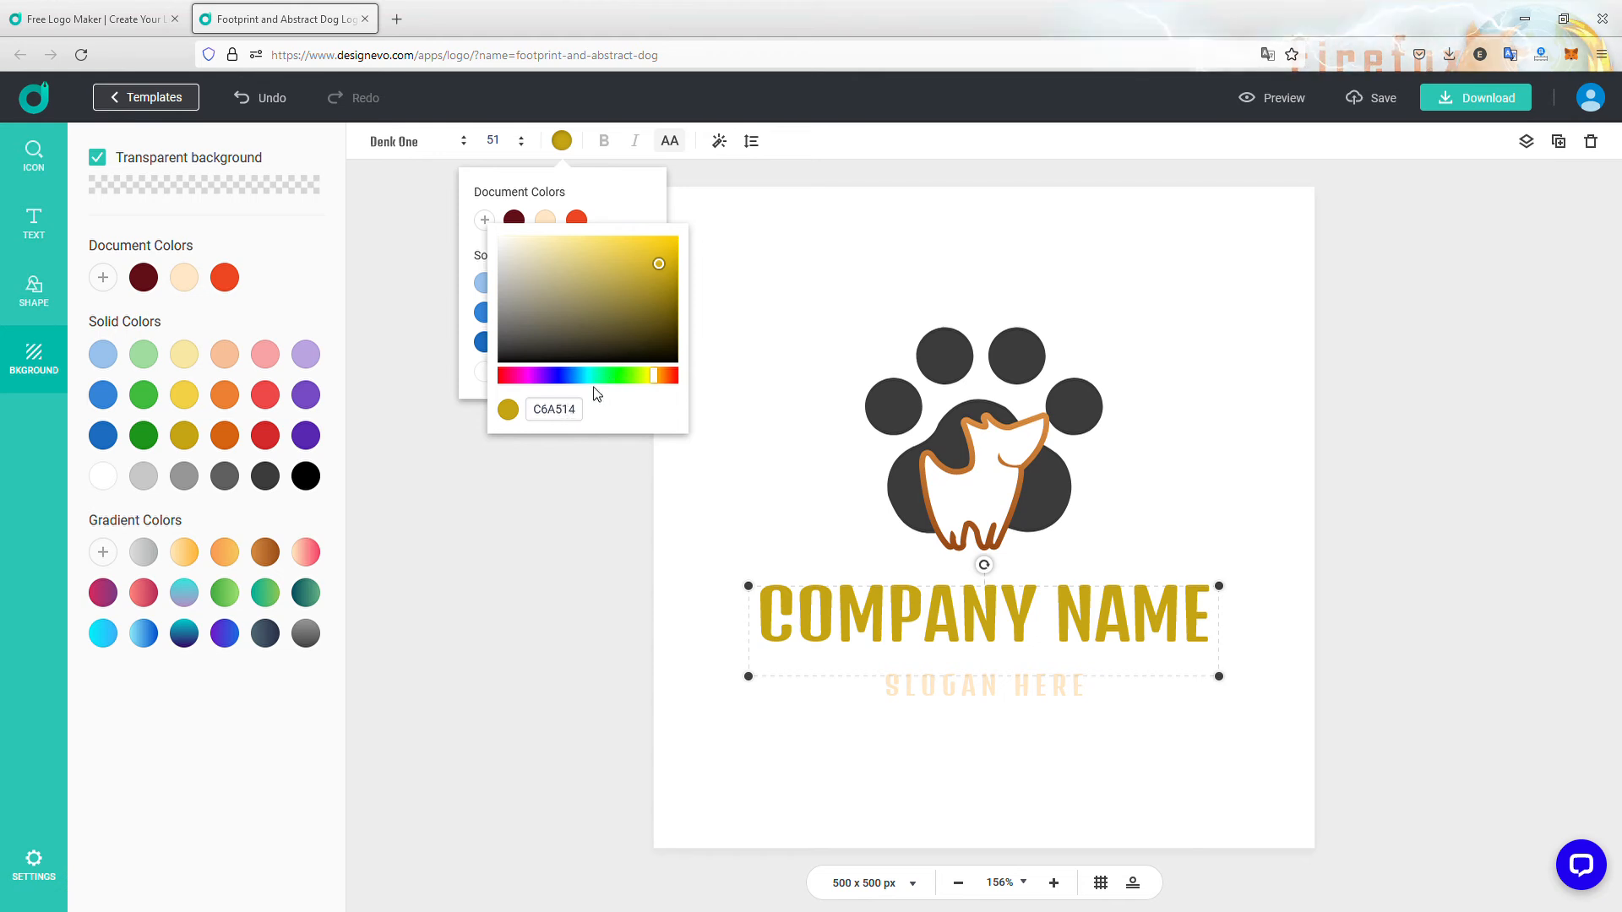
pyautogui.moveTo(596, 377); pyautogui.dragTo(665, 384)
pyautogui.click(653, 306)
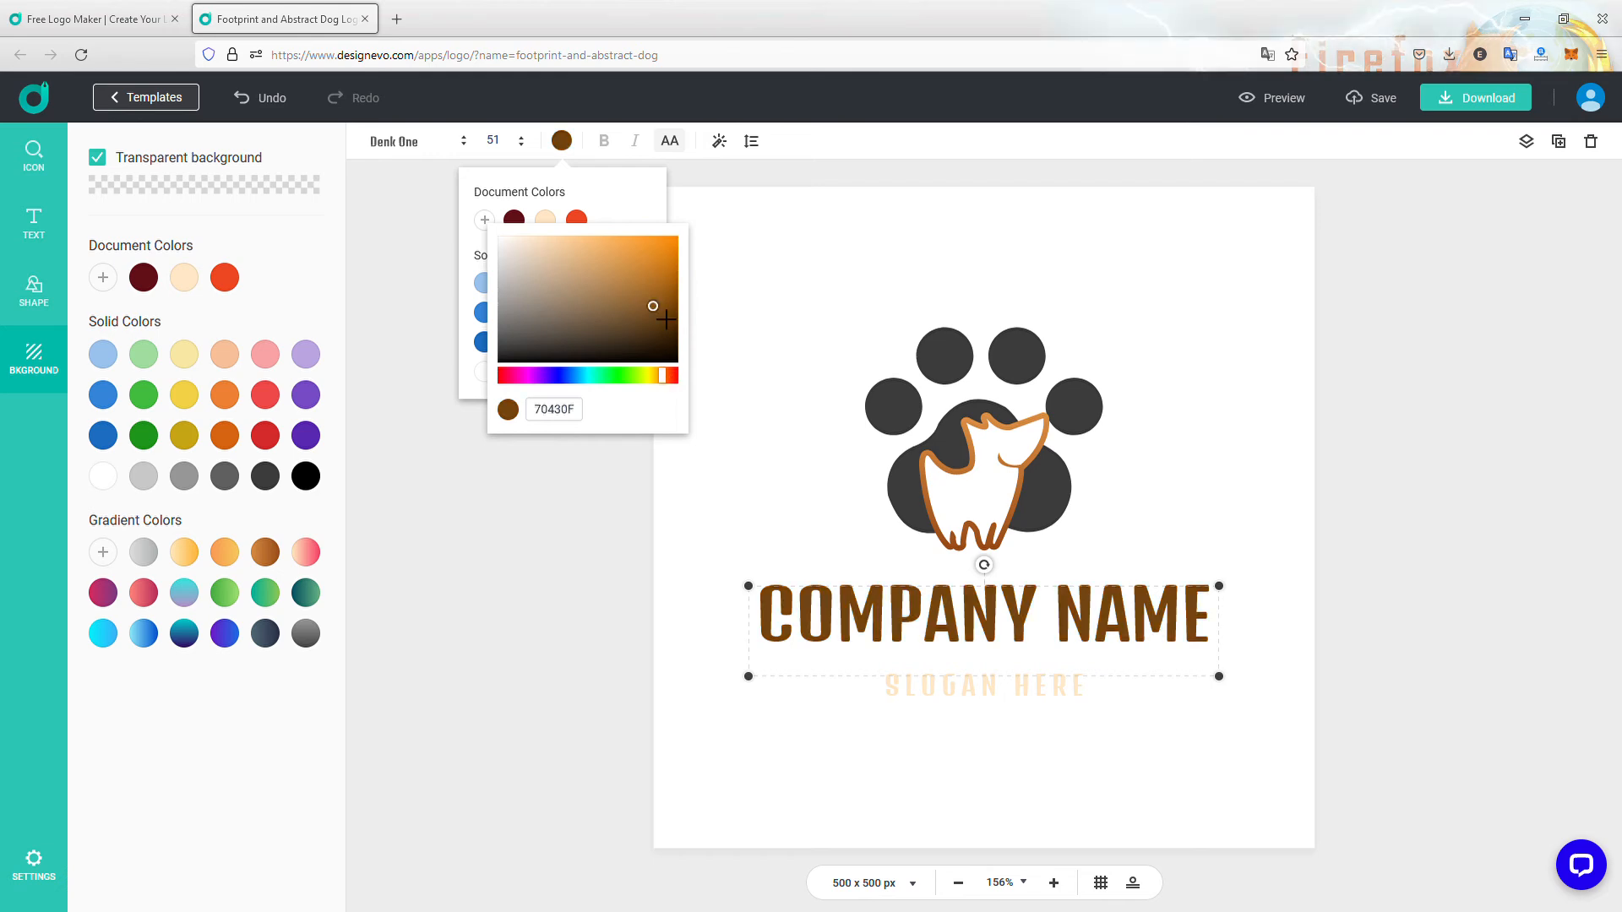
pyautogui.moveTo(673, 316); pyautogui.dragTo(675, 315)
pyautogui.click(582, 572)
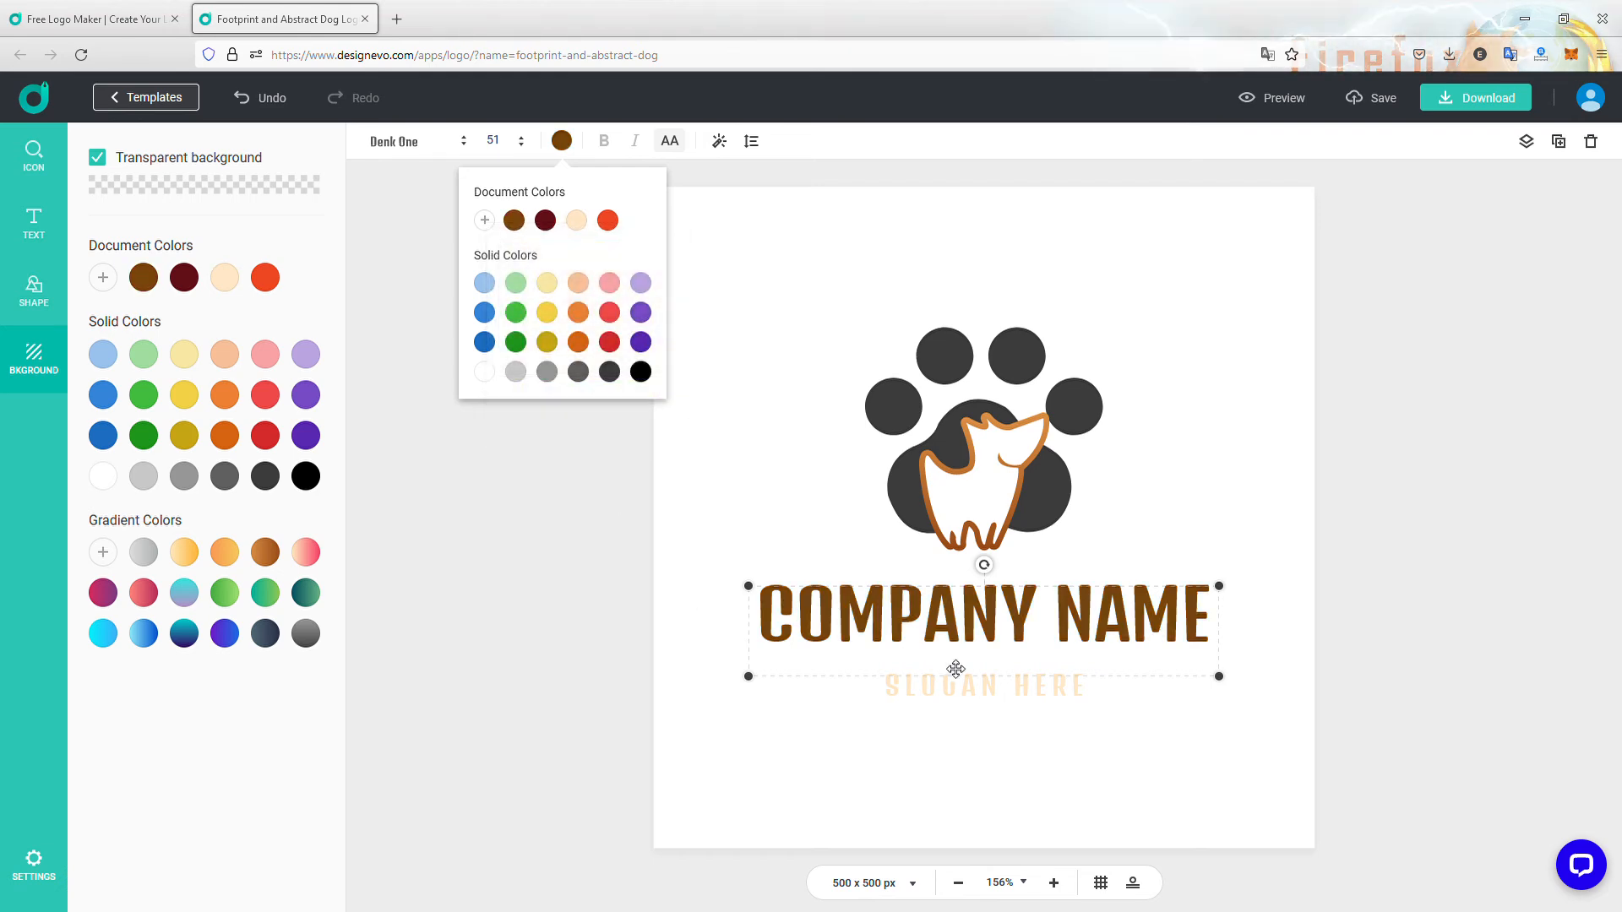
pyautogui.click(597, 550)
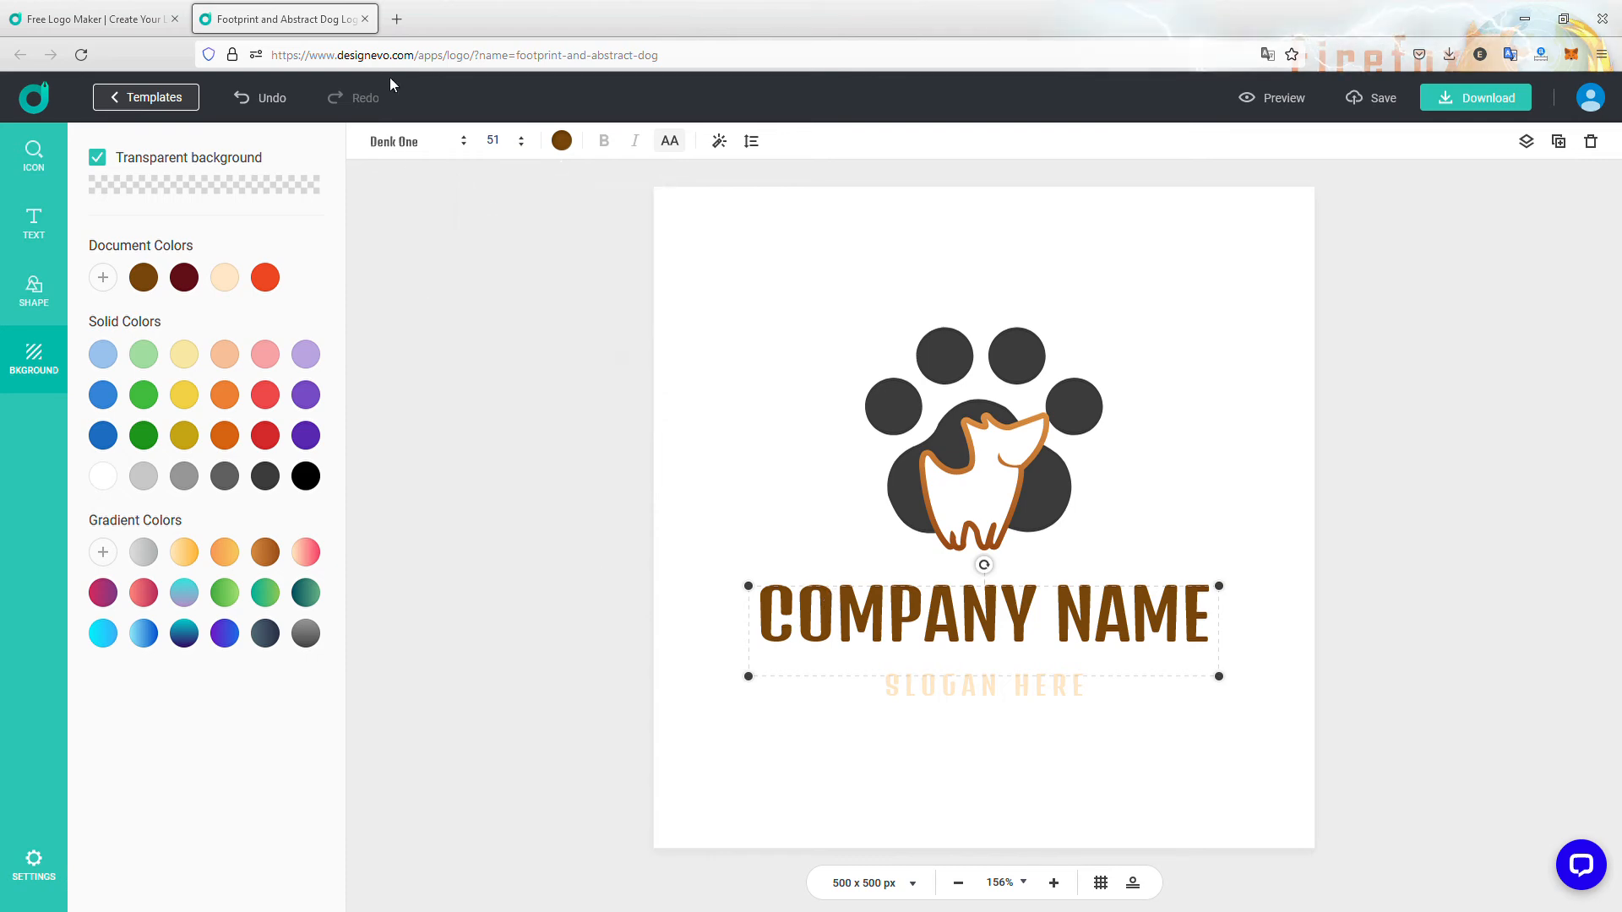
# Look through the available fonts for the company name, including the Funny group, without changing the font.
pyautogui.click(409, 148)
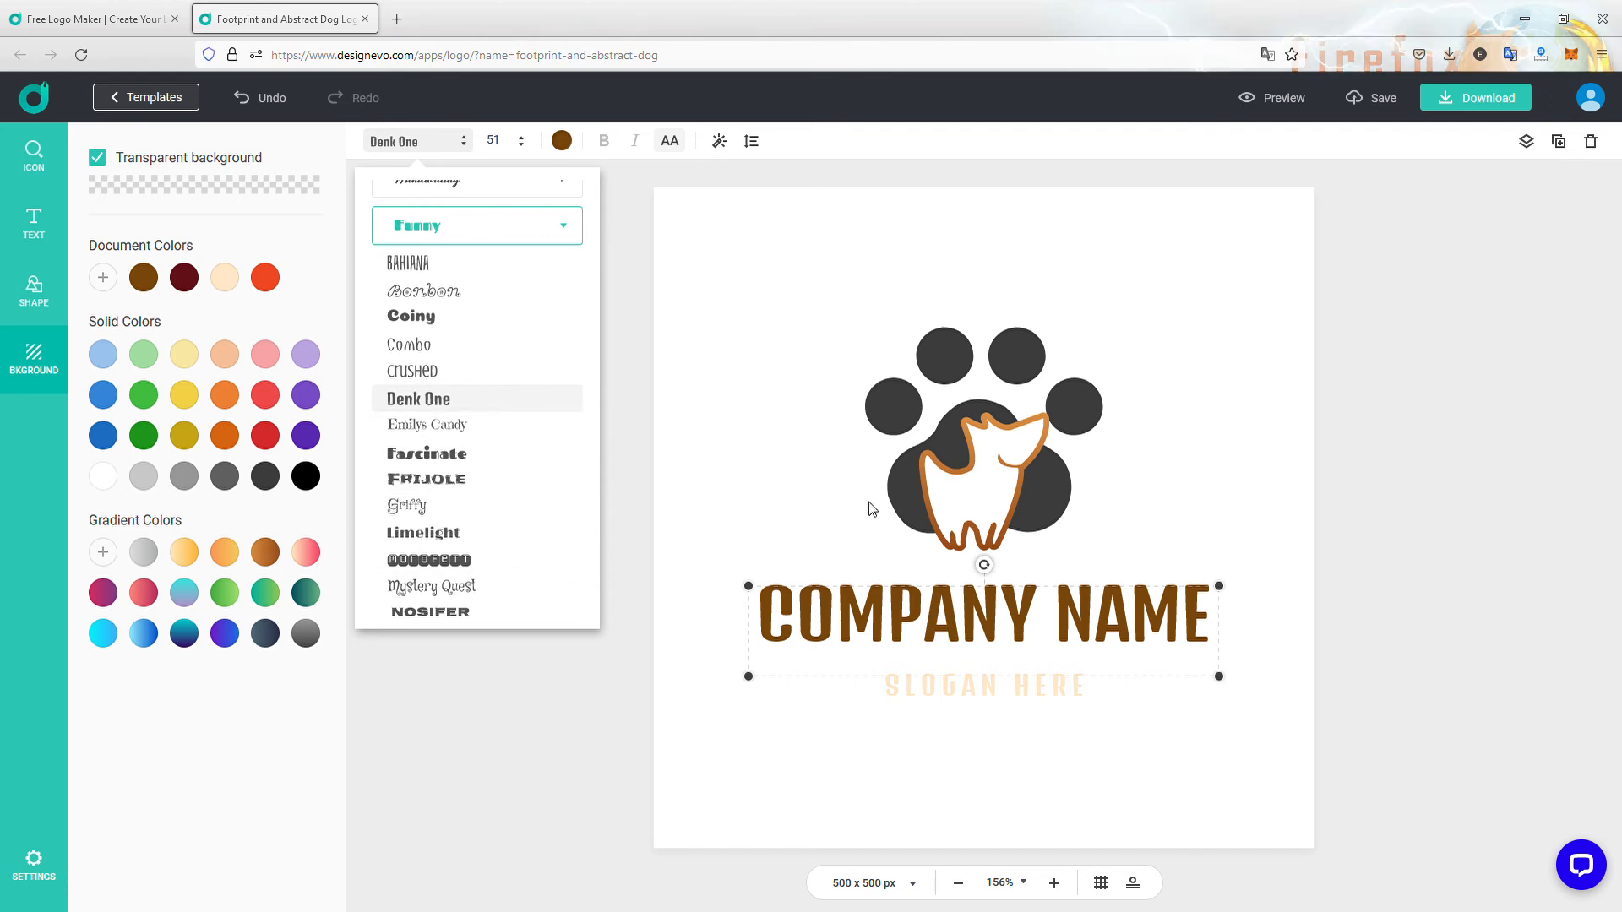
pyautogui.scroll(-2, 531, 456)
pyautogui.scroll(6, 490, 253)
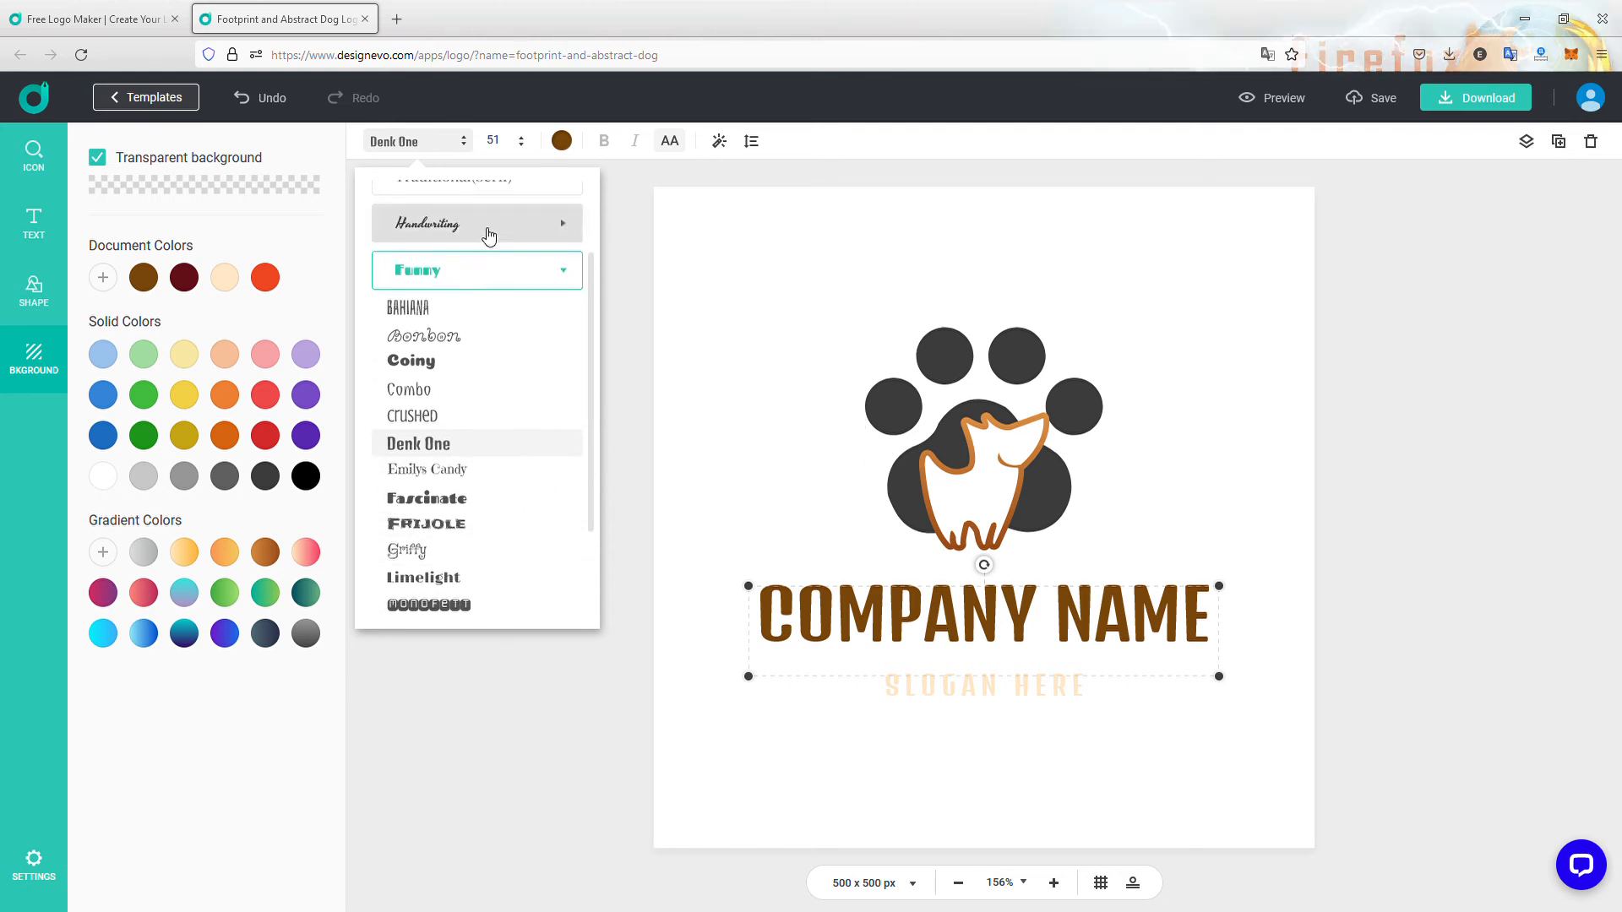
pyautogui.scroll(-7, 494, 270)
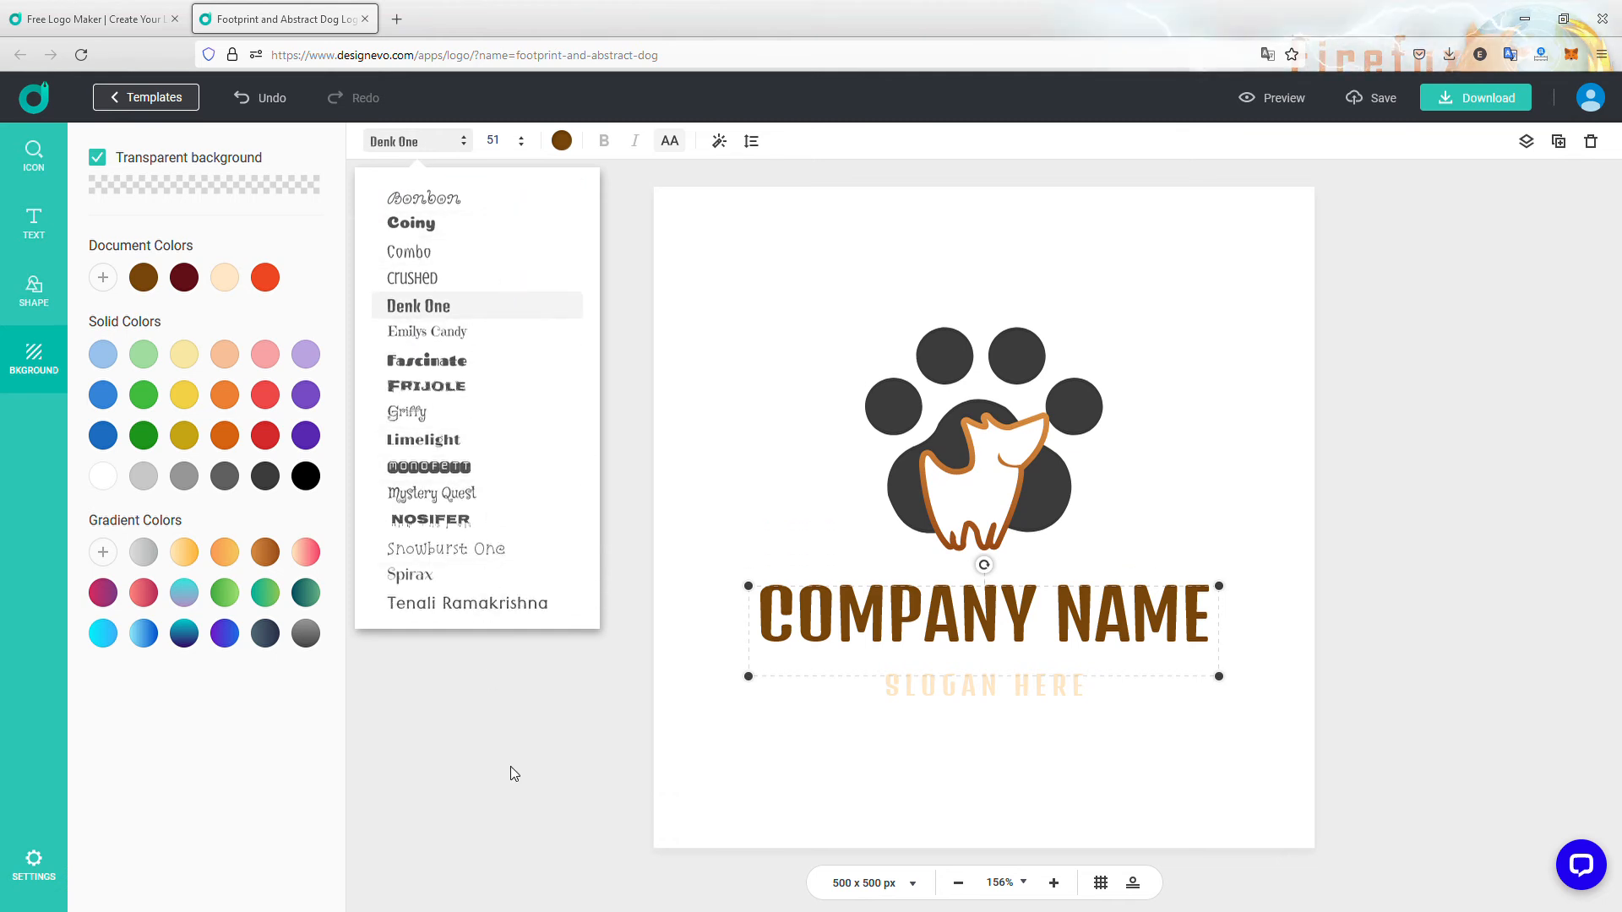
pyautogui.click(514, 737)
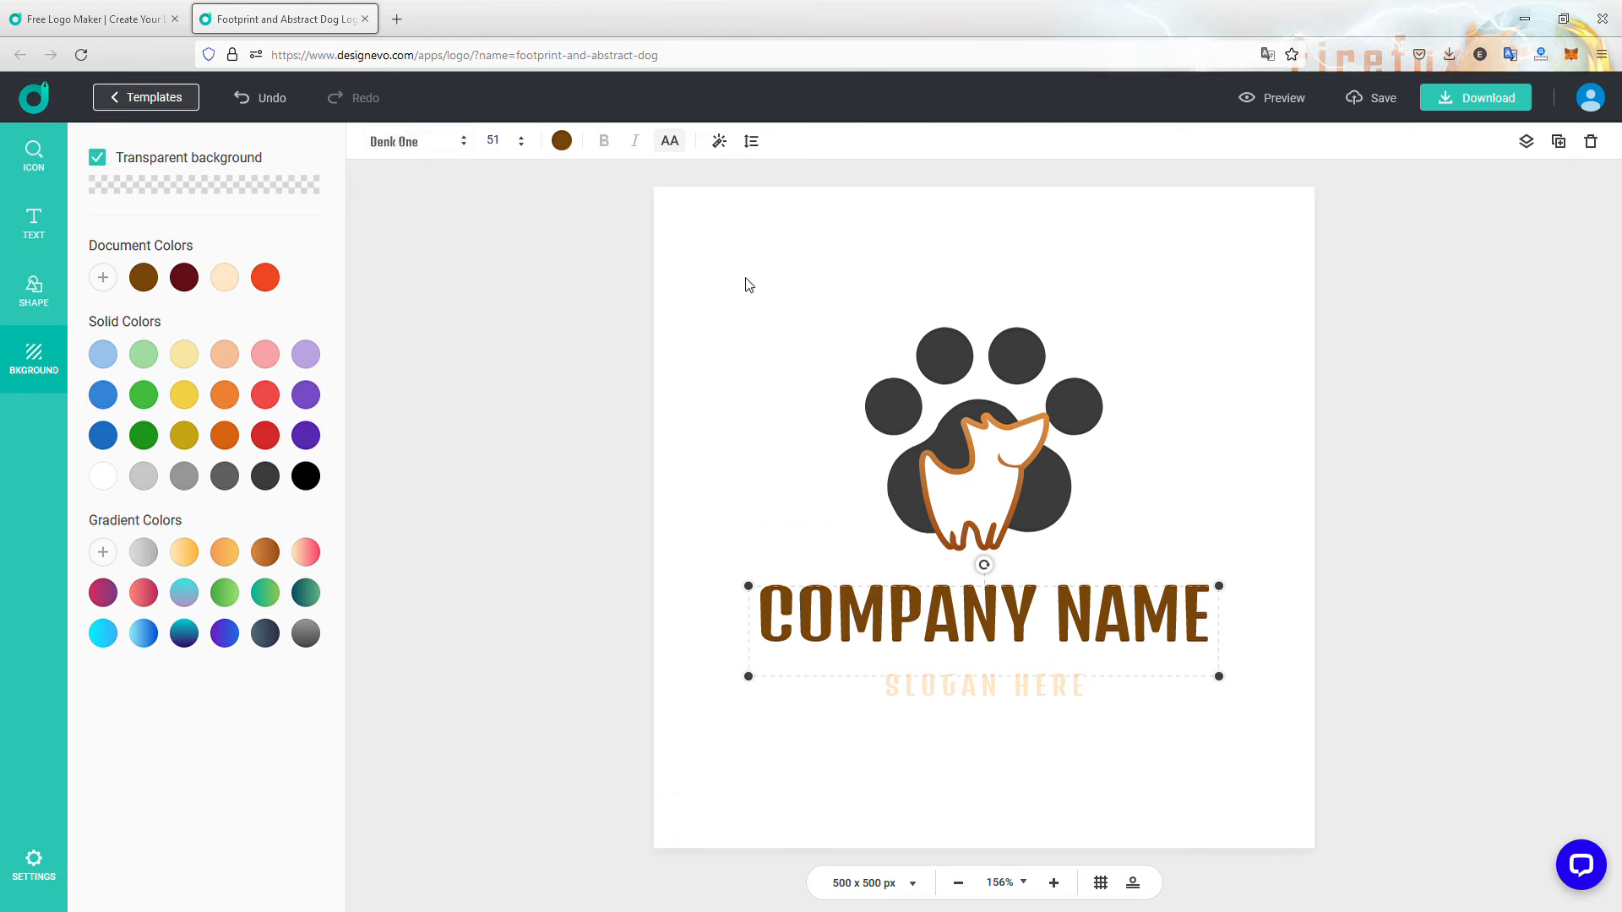
# Try font sizes 22, 14 and 300 on the company name and restore it to size 51.
pyautogui.click(522, 141)
pyautogui.scroll(-2, 513, 318)
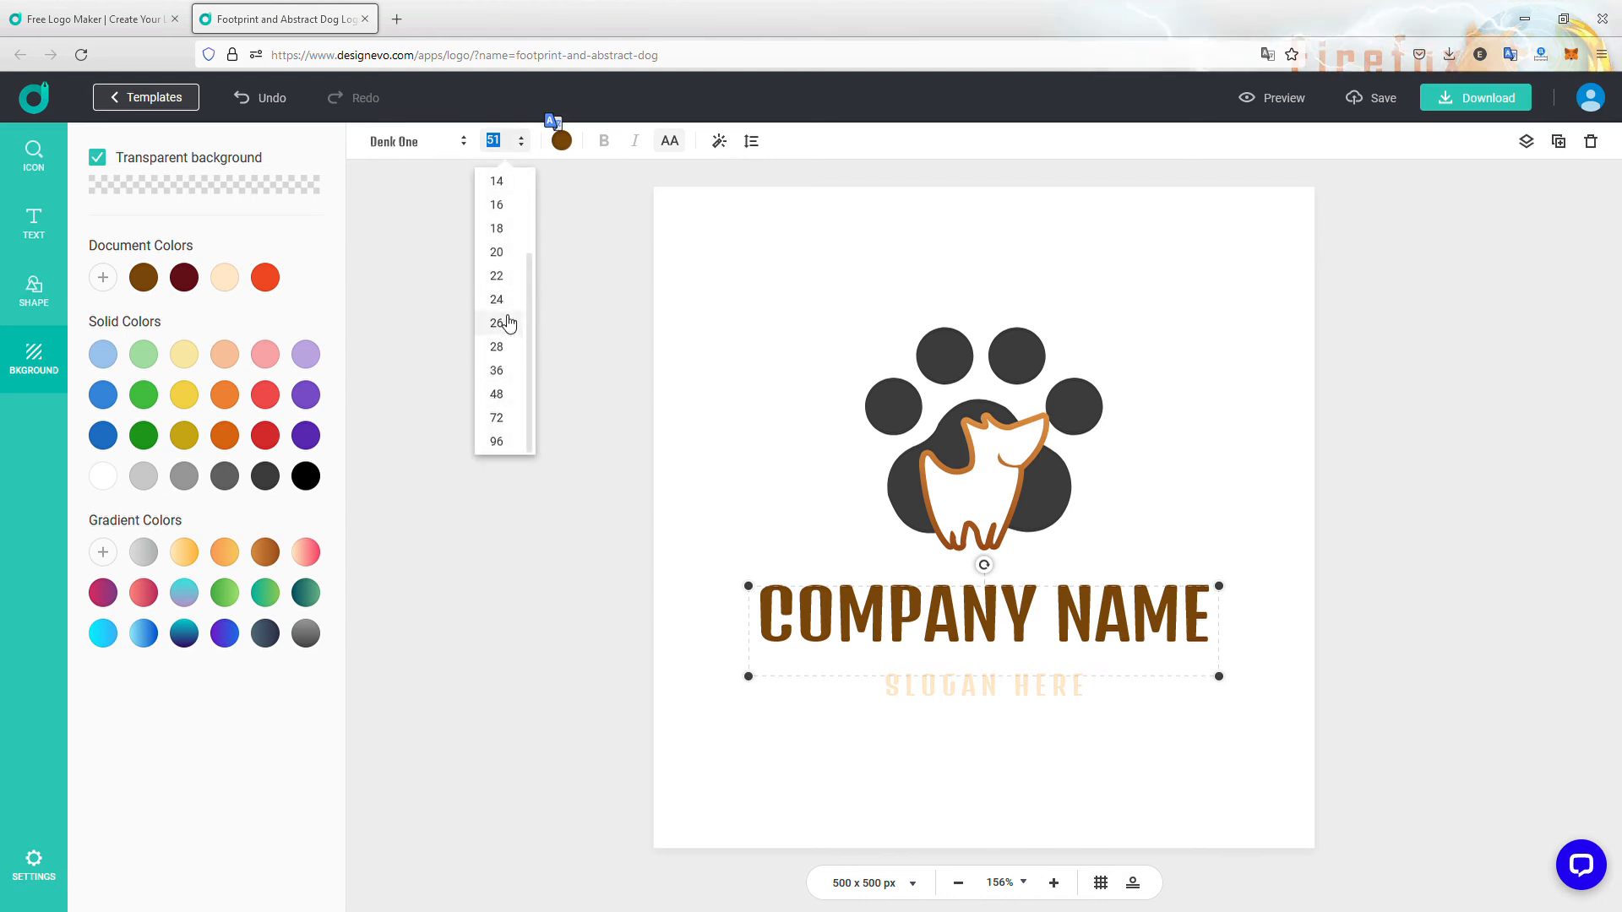
pyautogui.click(508, 282)
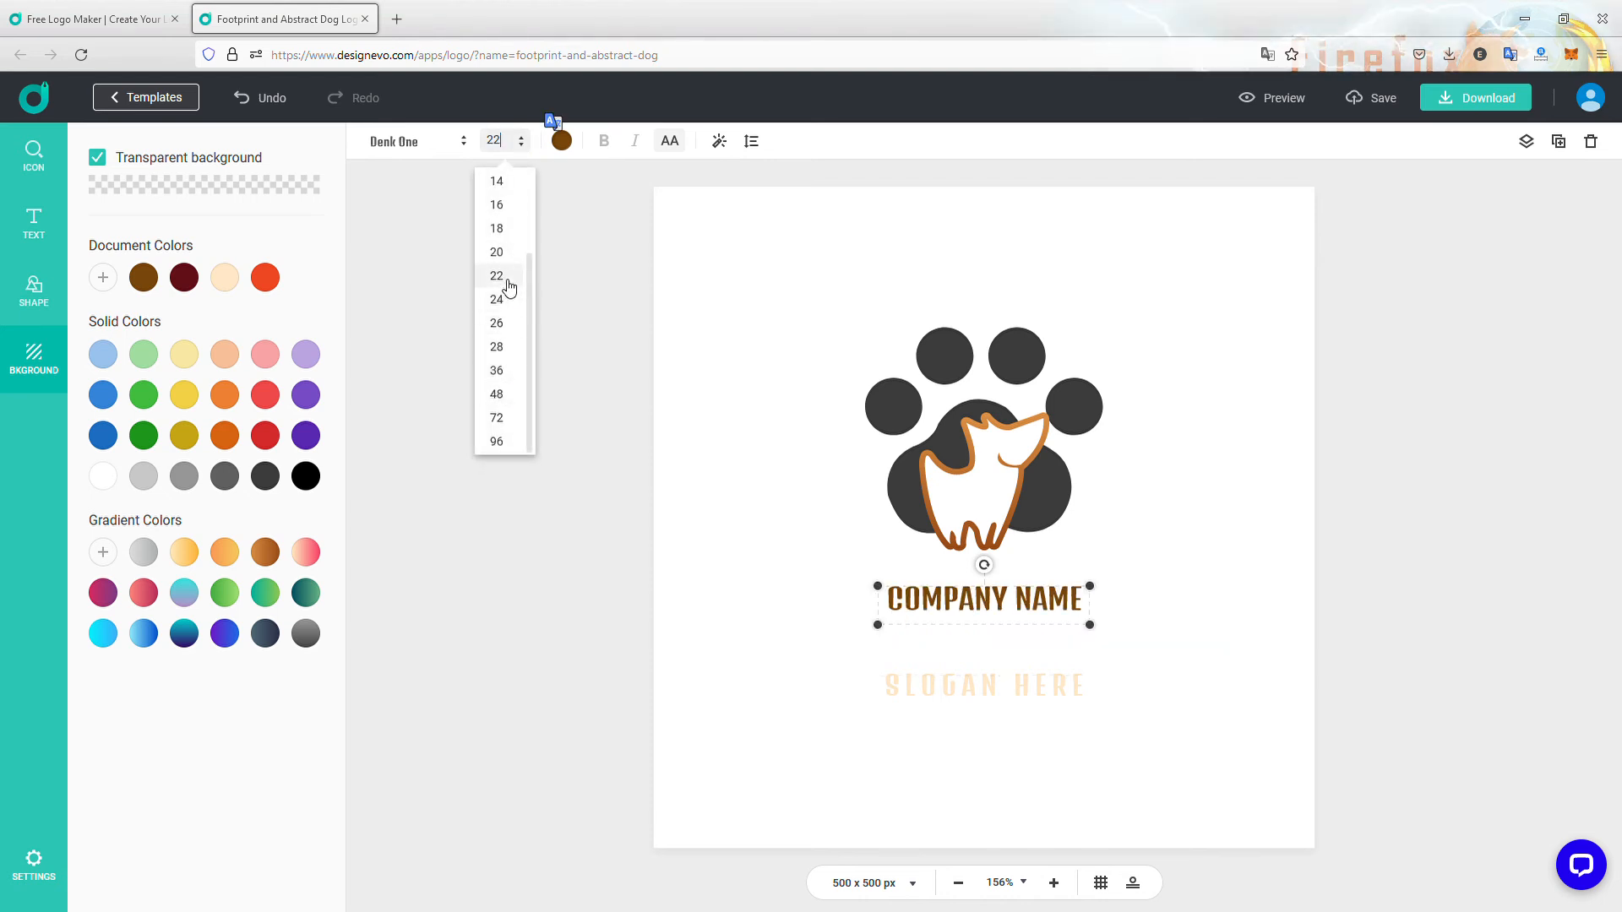
pyautogui.click(515, 146)
pyautogui.click(507, 144)
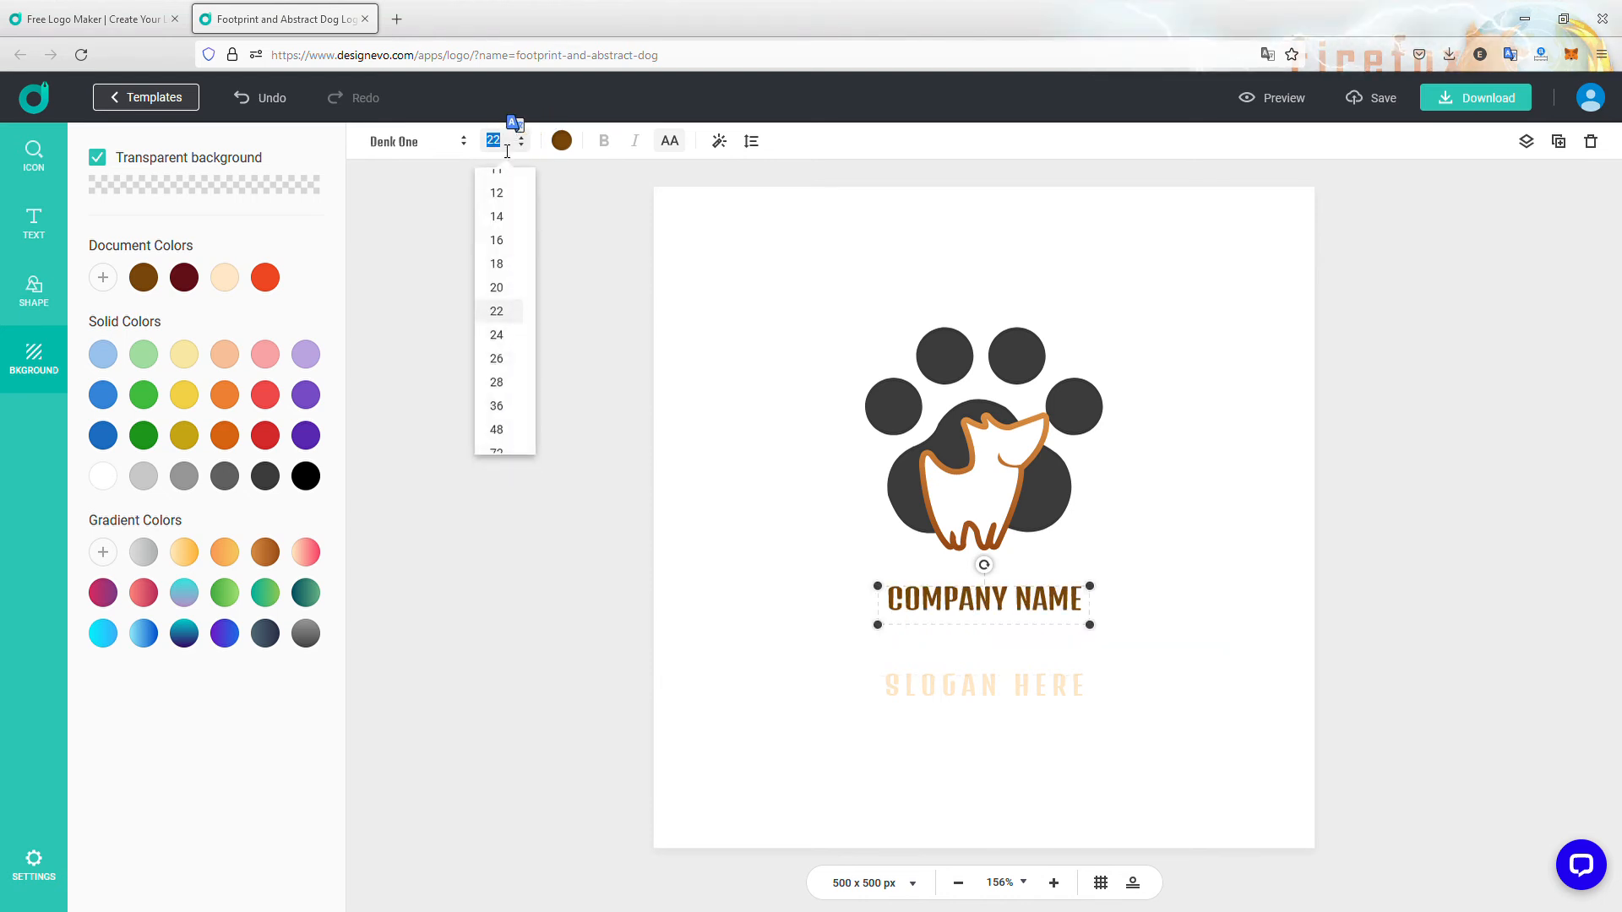
pyautogui.write('14')
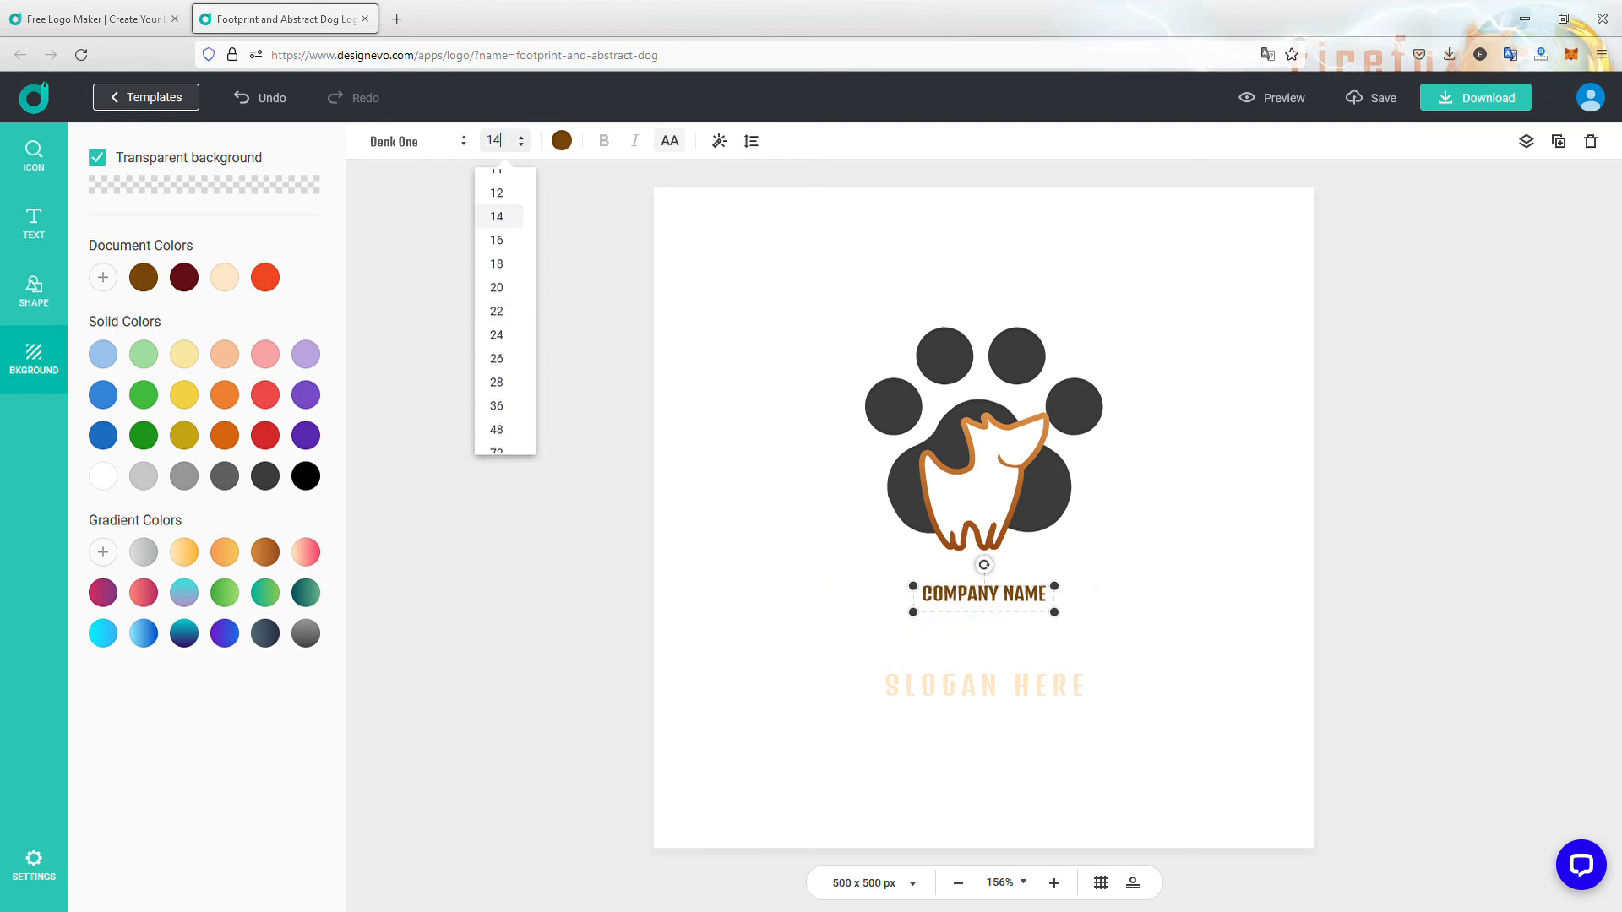
pyautogui.doubleClick(488, 141)
pyautogui.write('300')
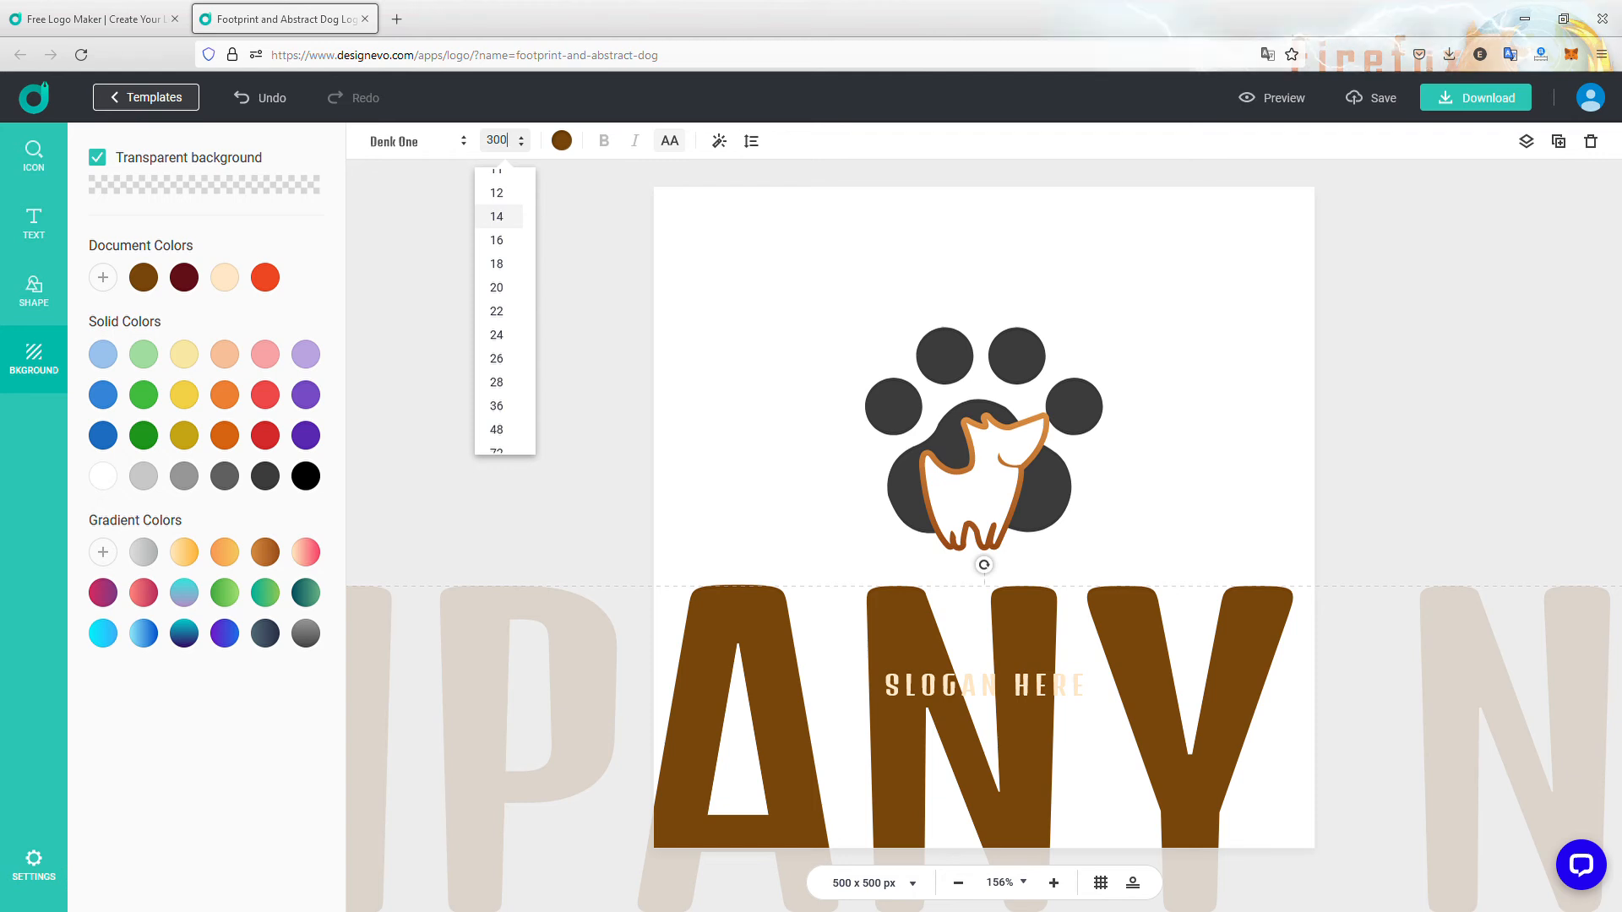
pyautogui.write('51')
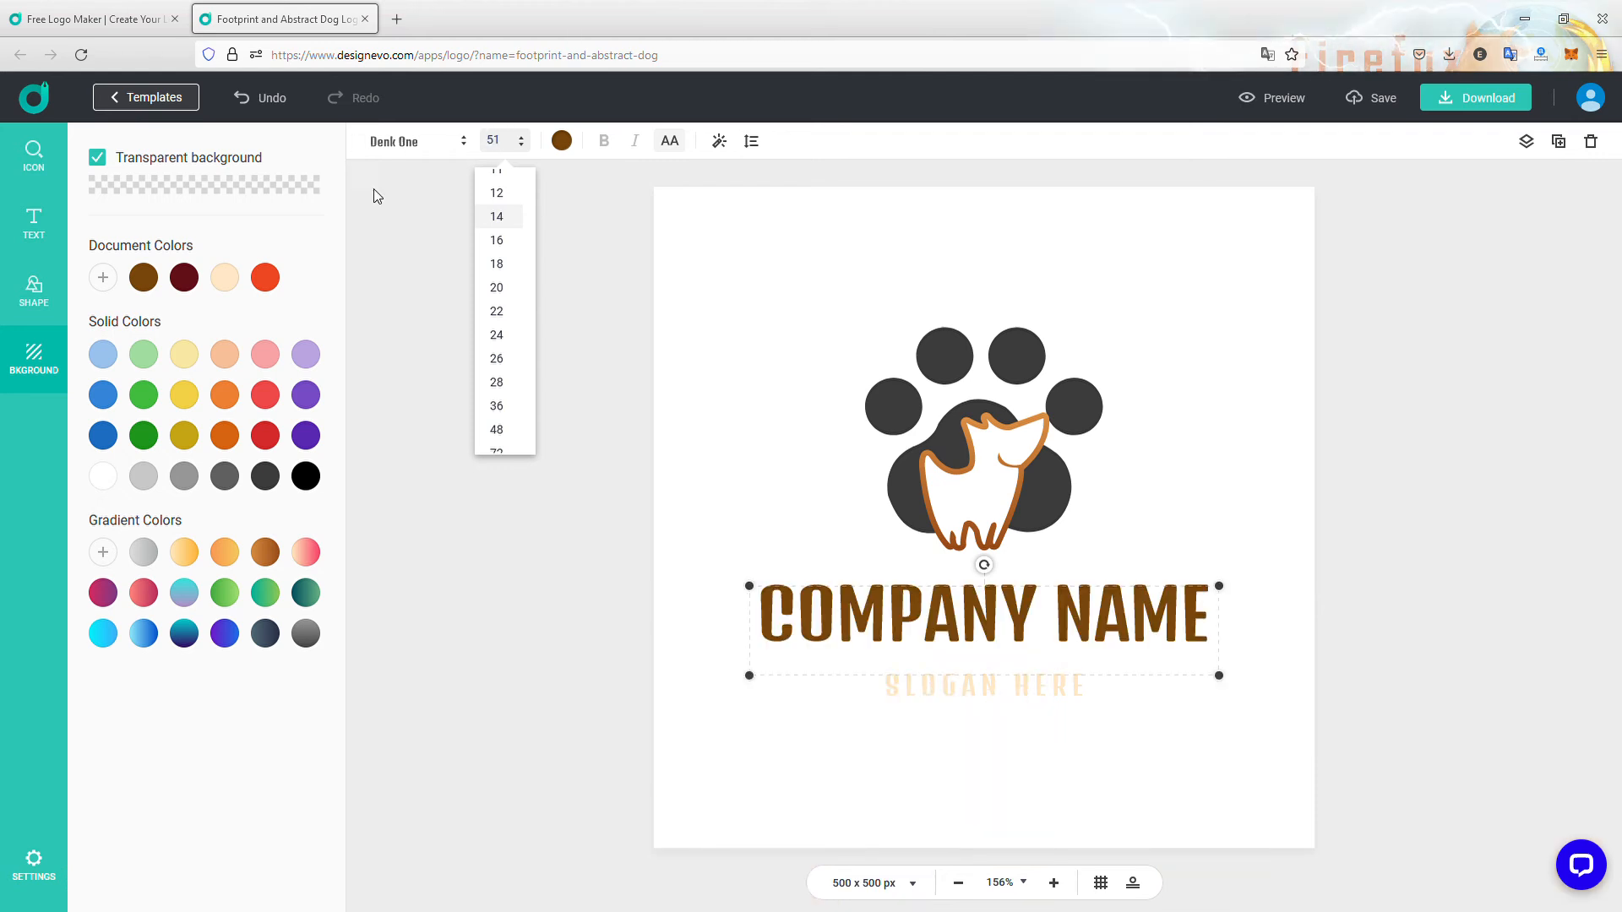
pyautogui.click(576, 230)
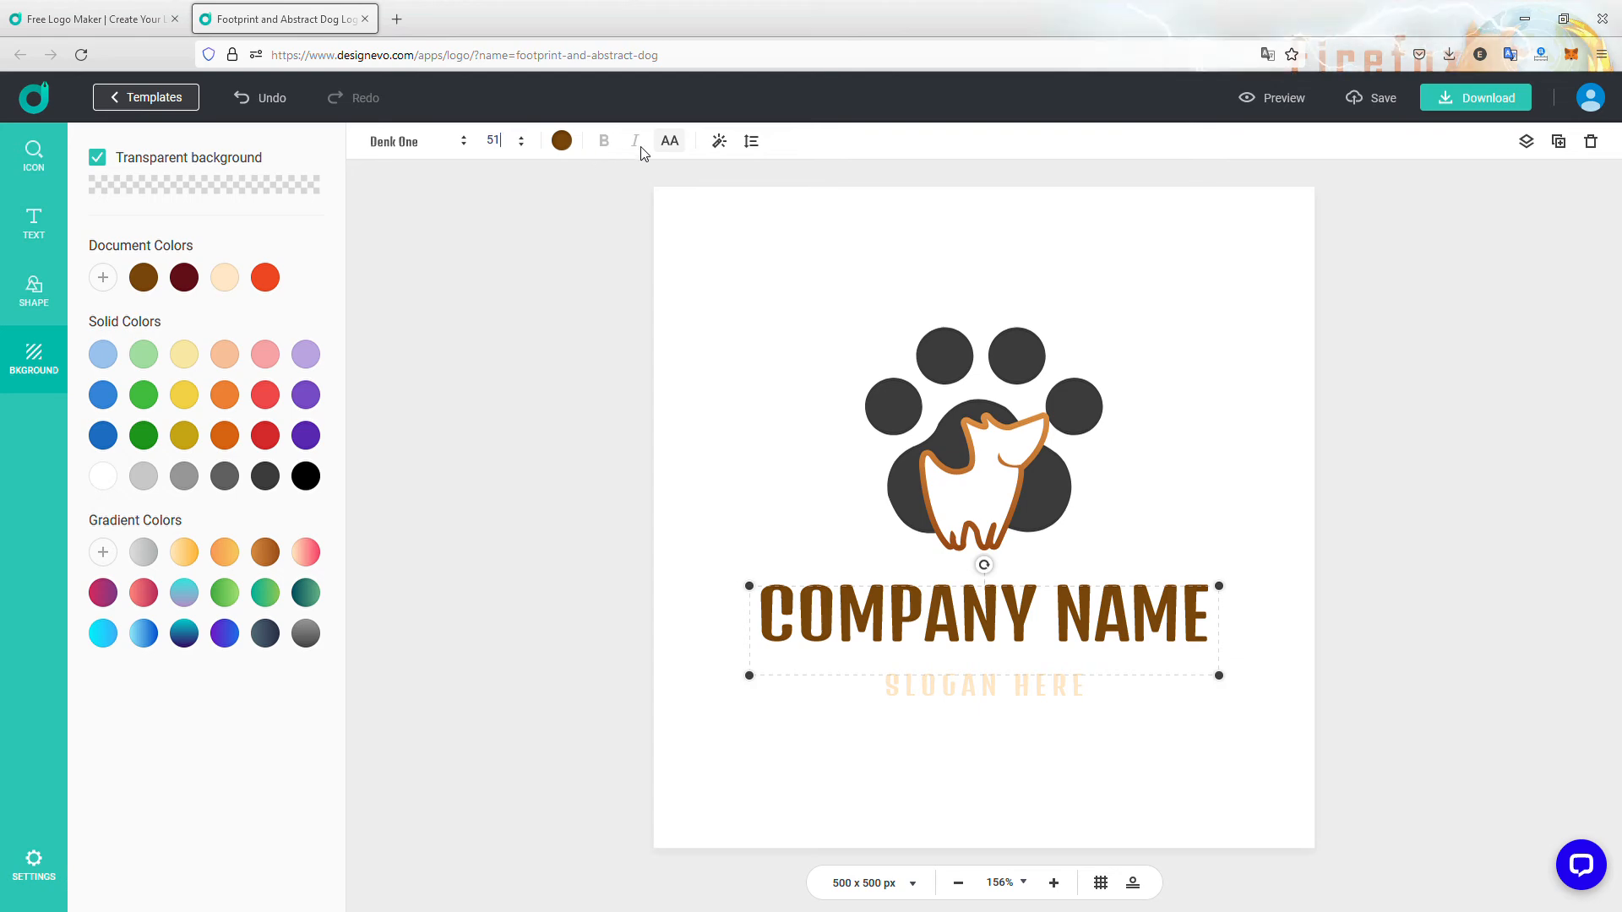
# Try the outline and shadow/glow effects on the company name, switch both off again, and view the spacing, line height and curve options.
pyautogui.click(724, 144)
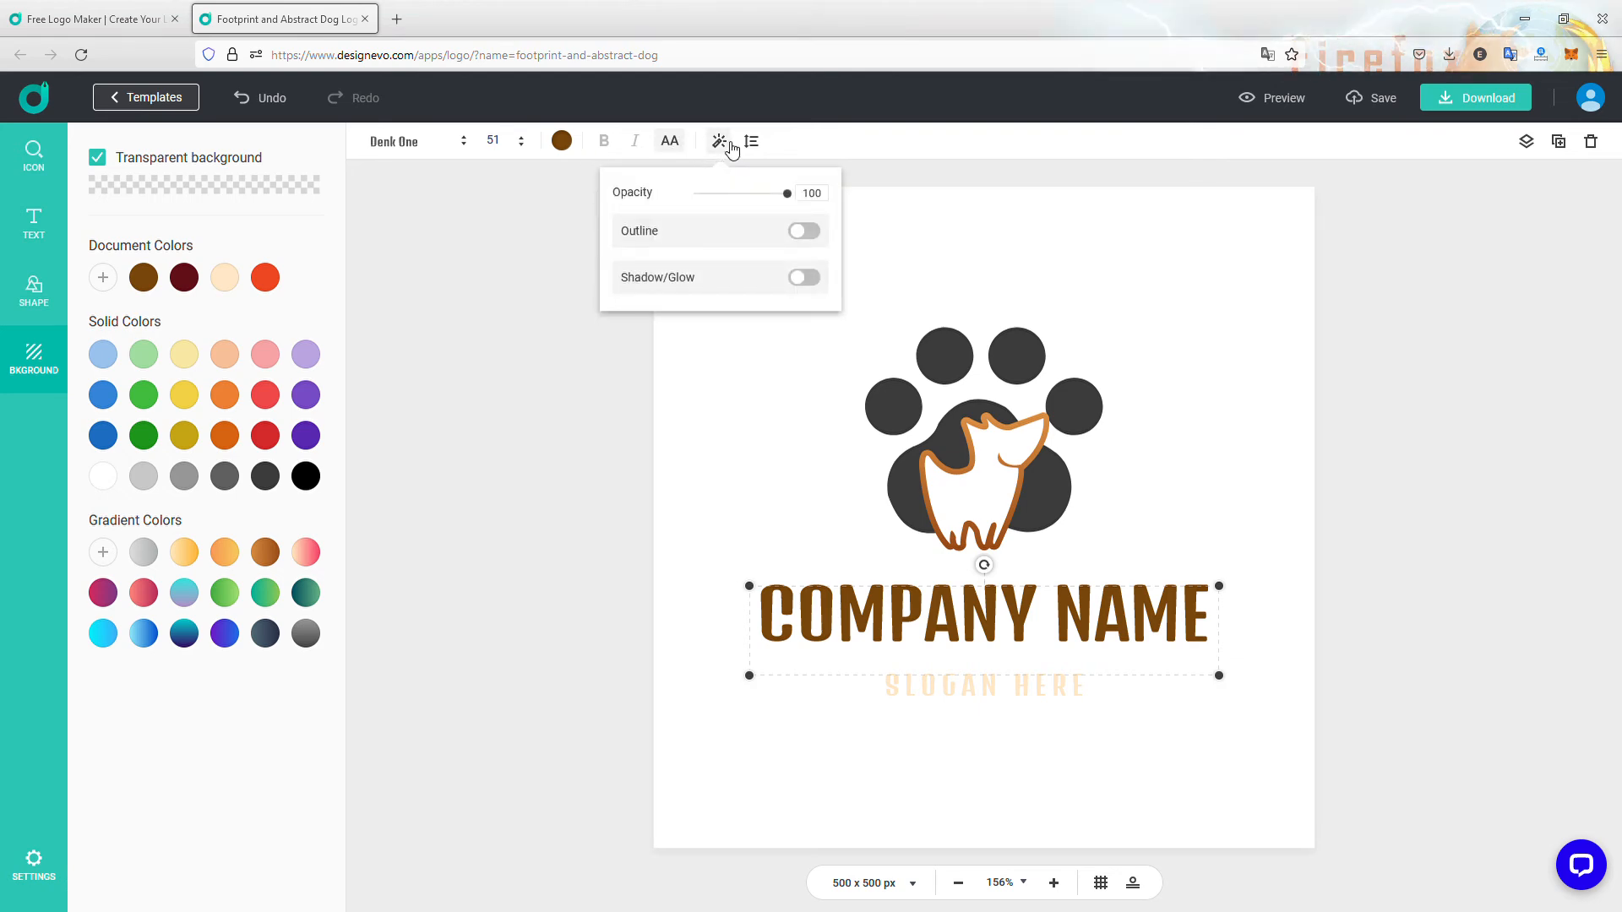
pyautogui.moveTo(779, 201); pyautogui.dragTo(850, 198)
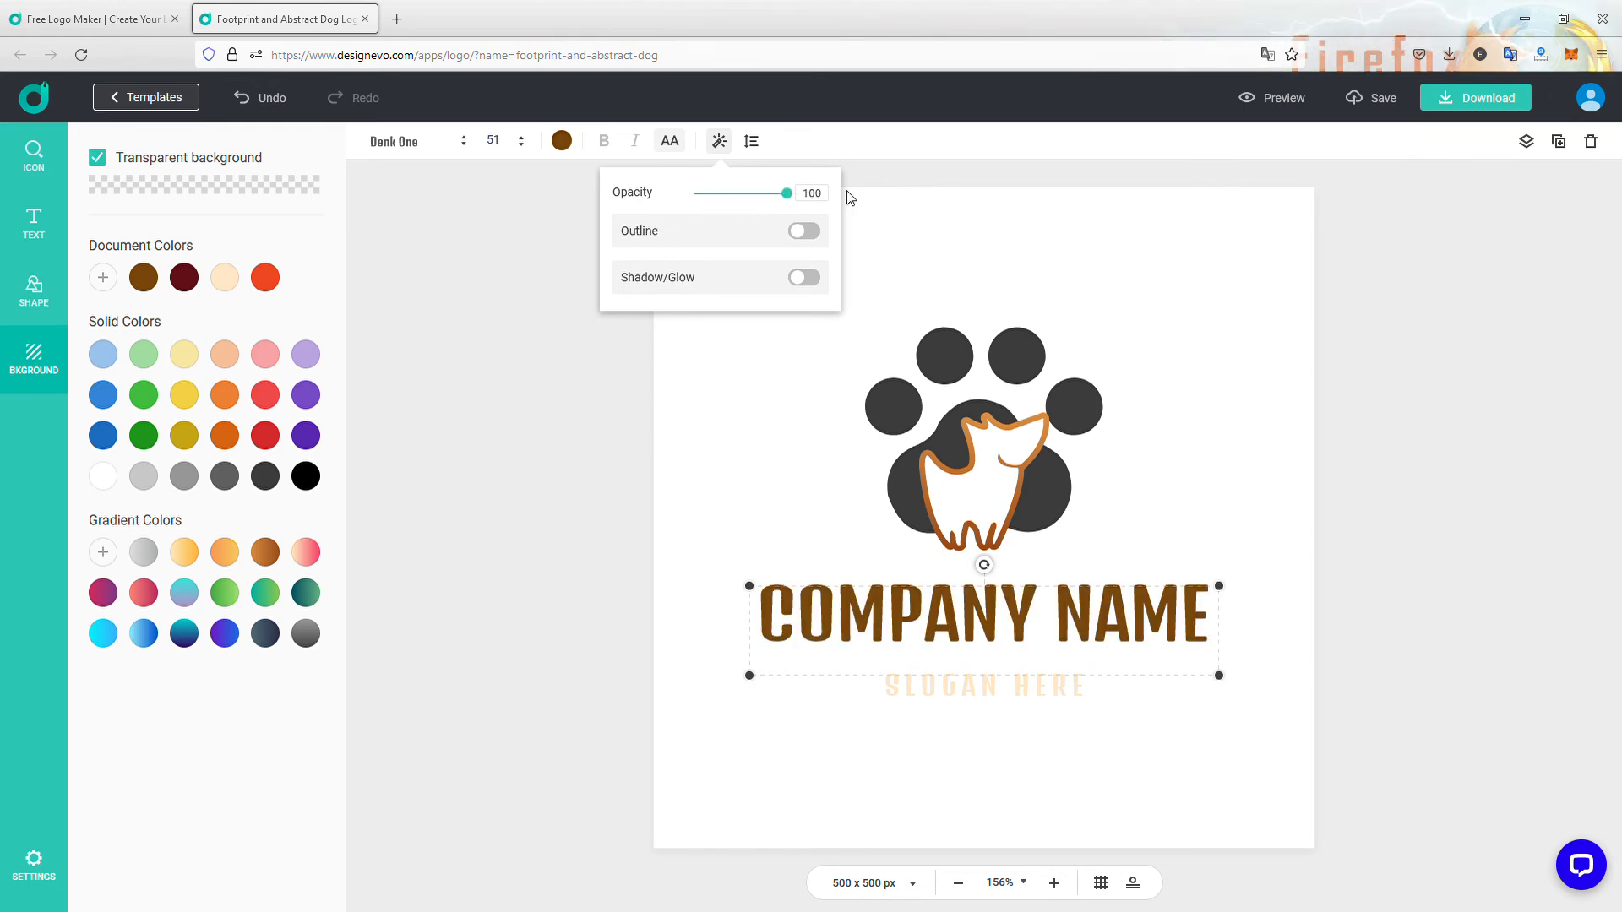
pyautogui.click(815, 234)
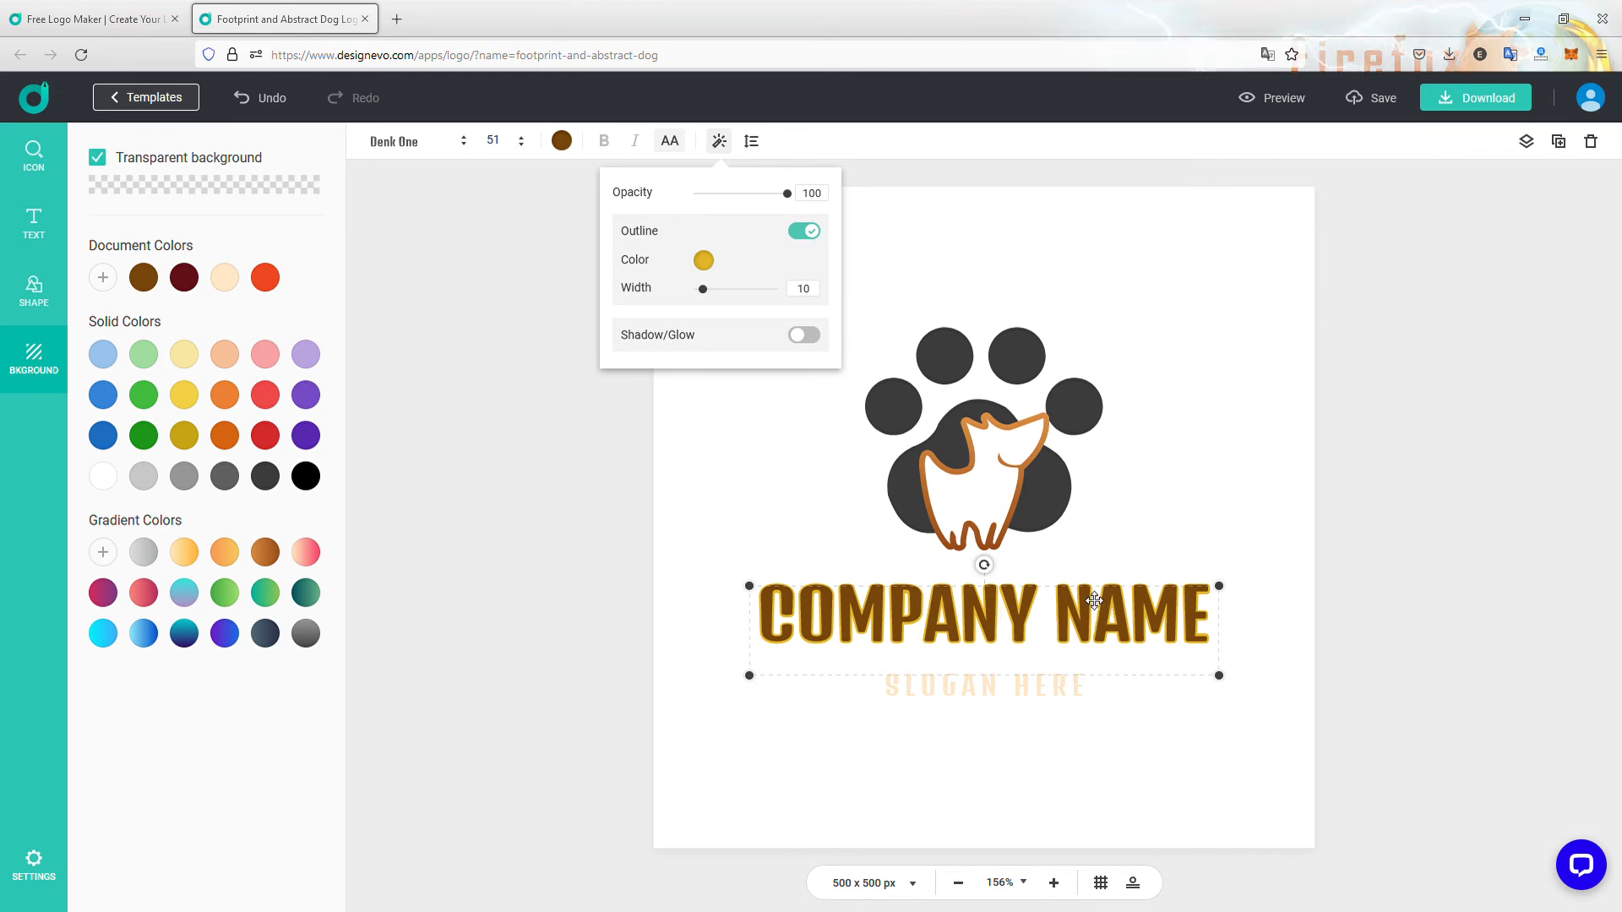
pyautogui.click(813, 236)
pyautogui.click(811, 279)
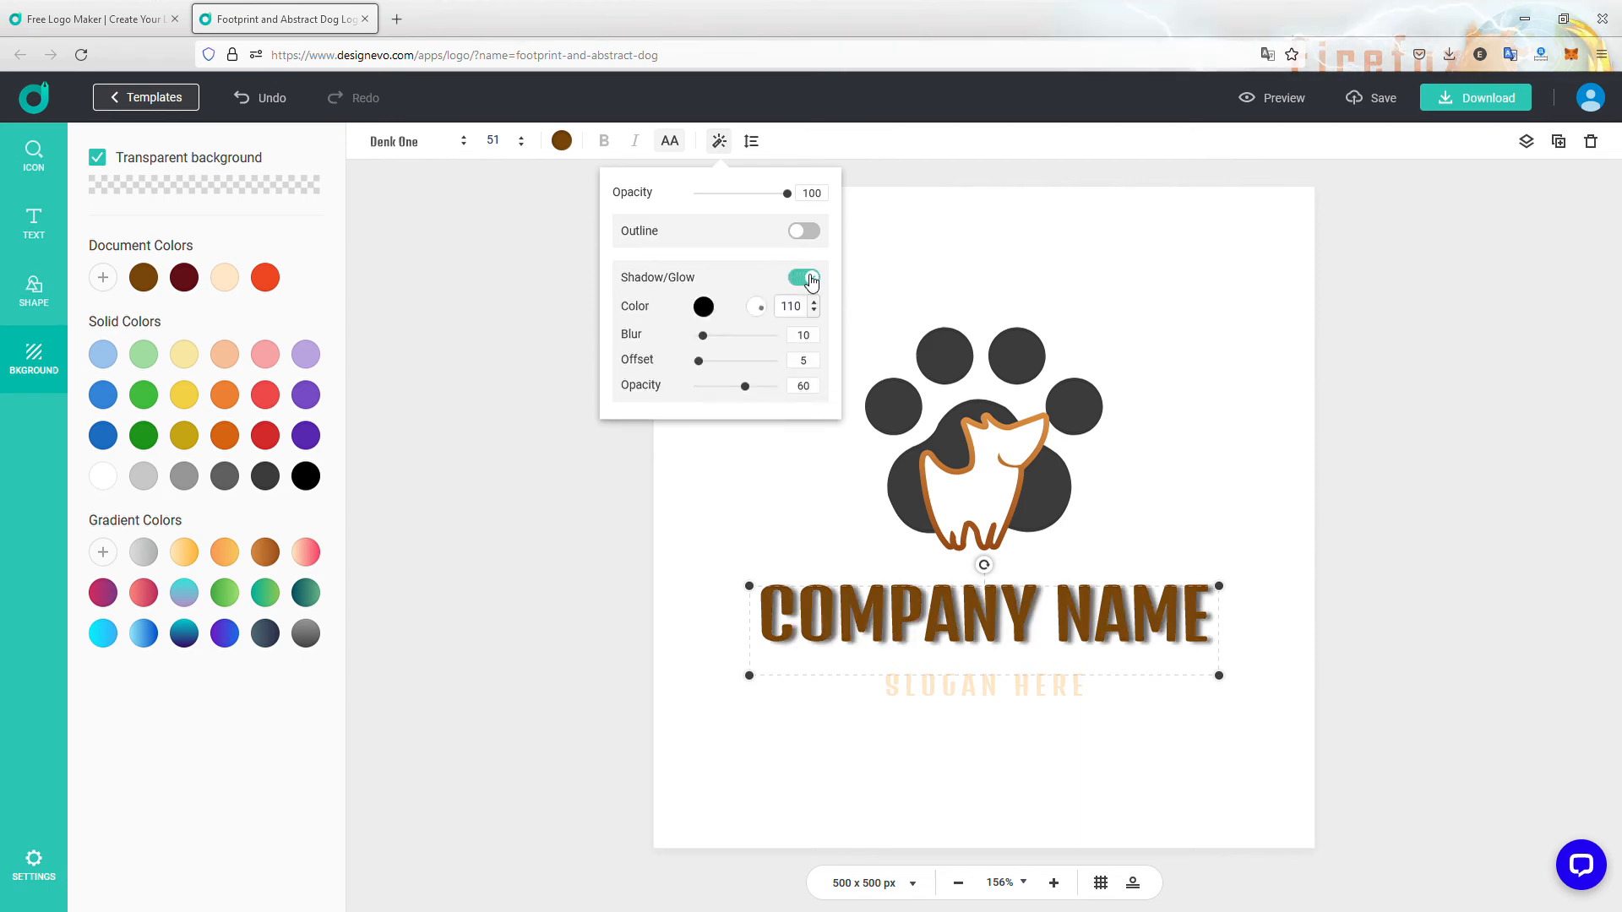
pyautogui.click(809, 279)
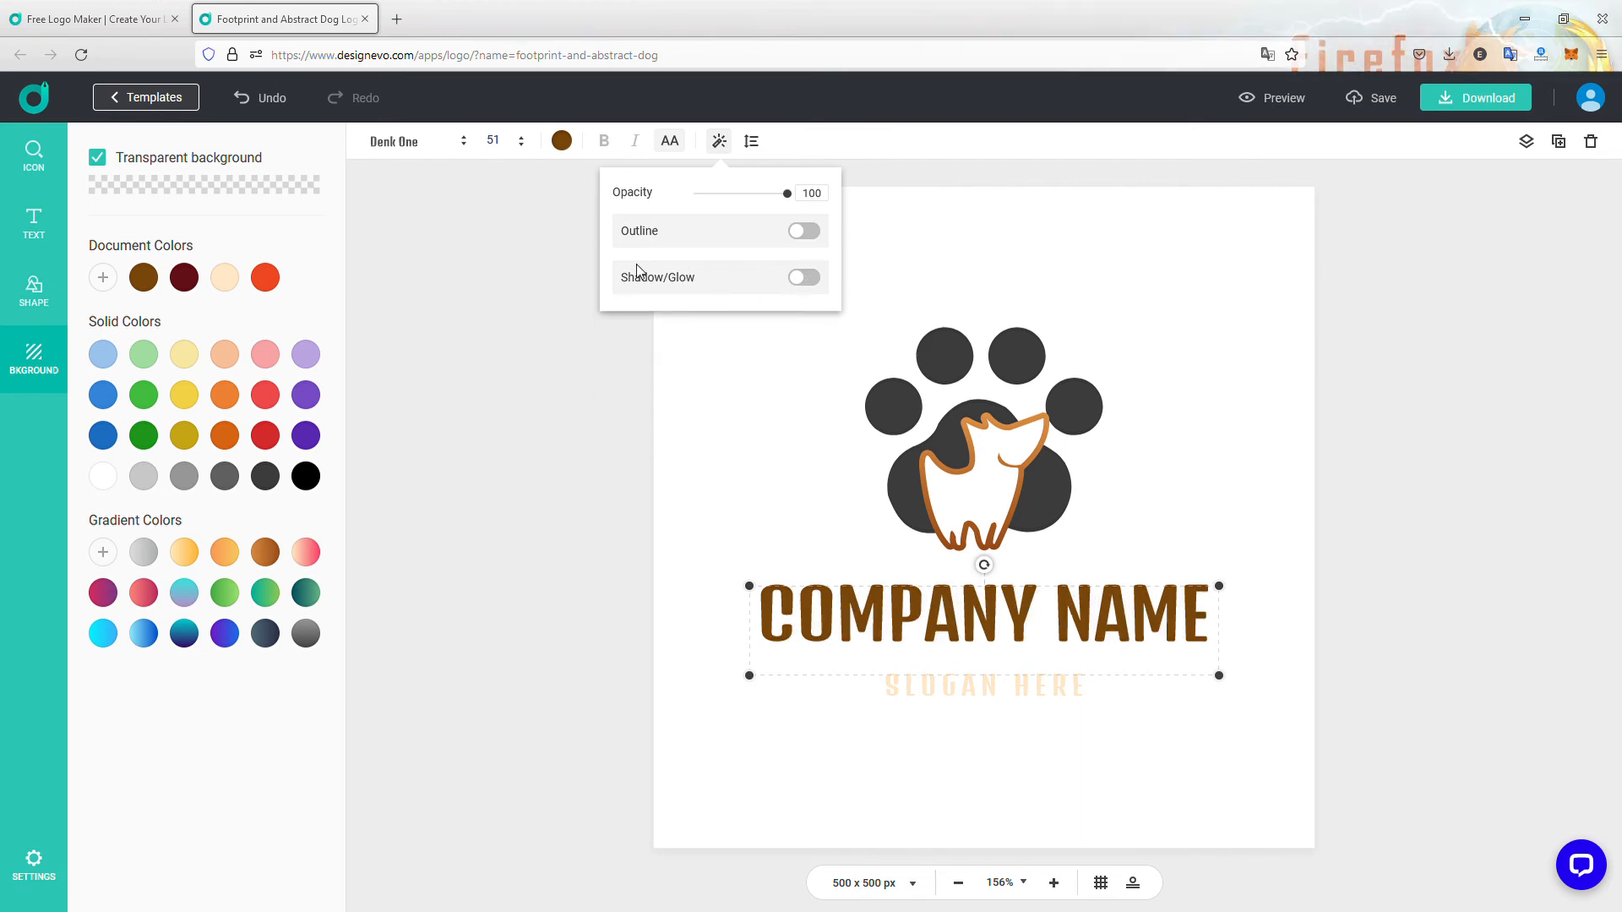
pyautogui.click(752, 144)
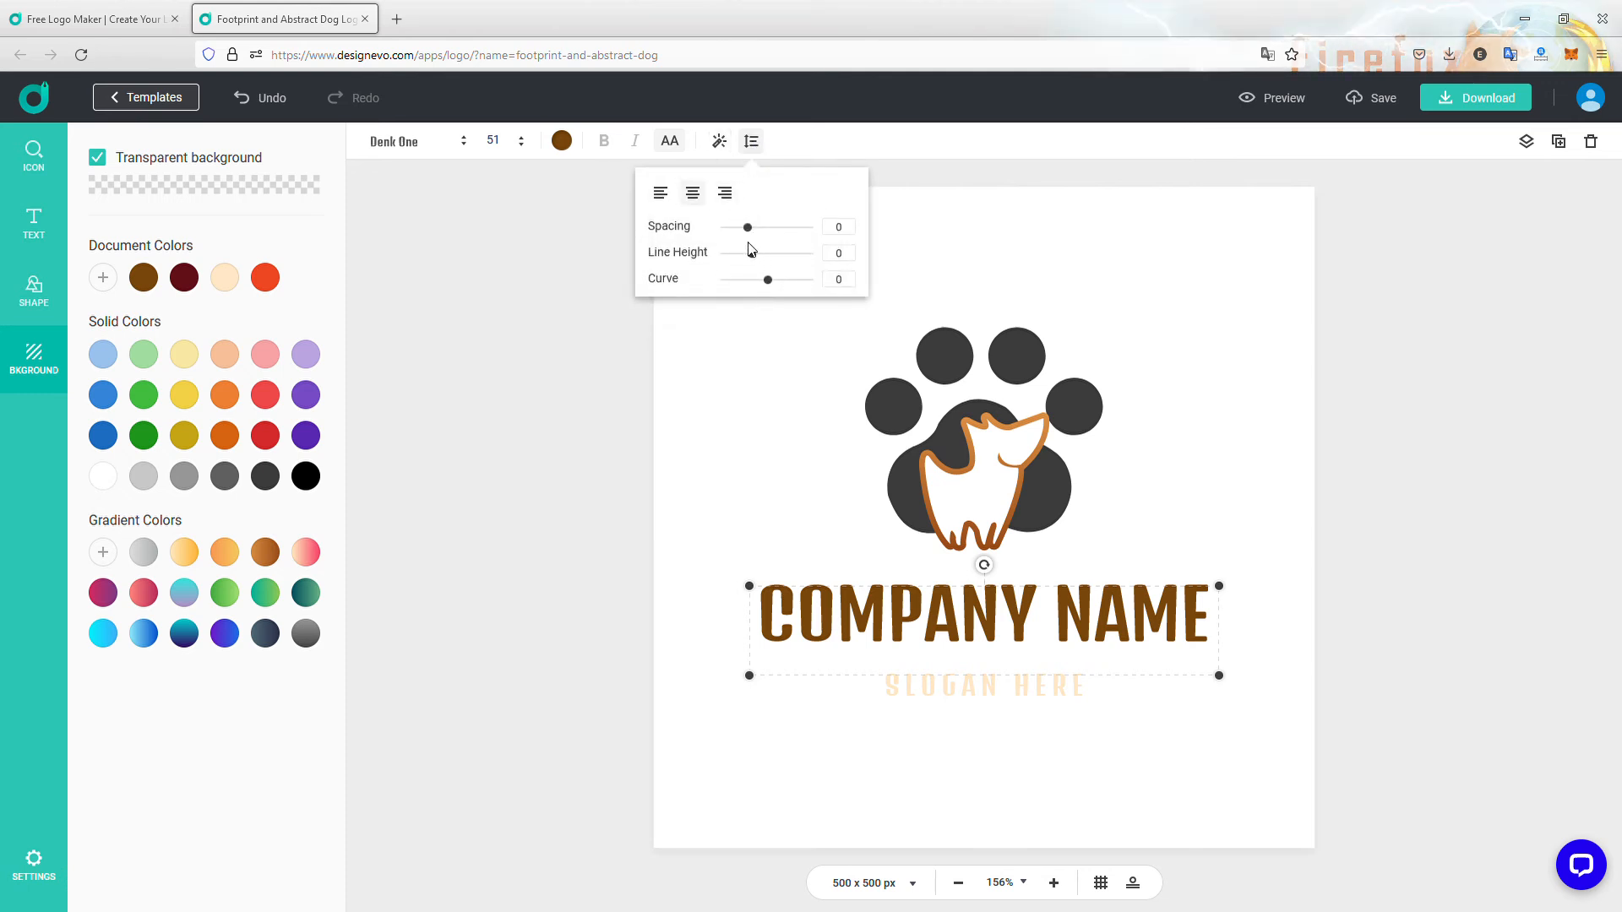
pyautogui.click(563, 423)
# Replace the company name text with "REXXIE'S BLOG".
pyautogui.click(1001, 630)
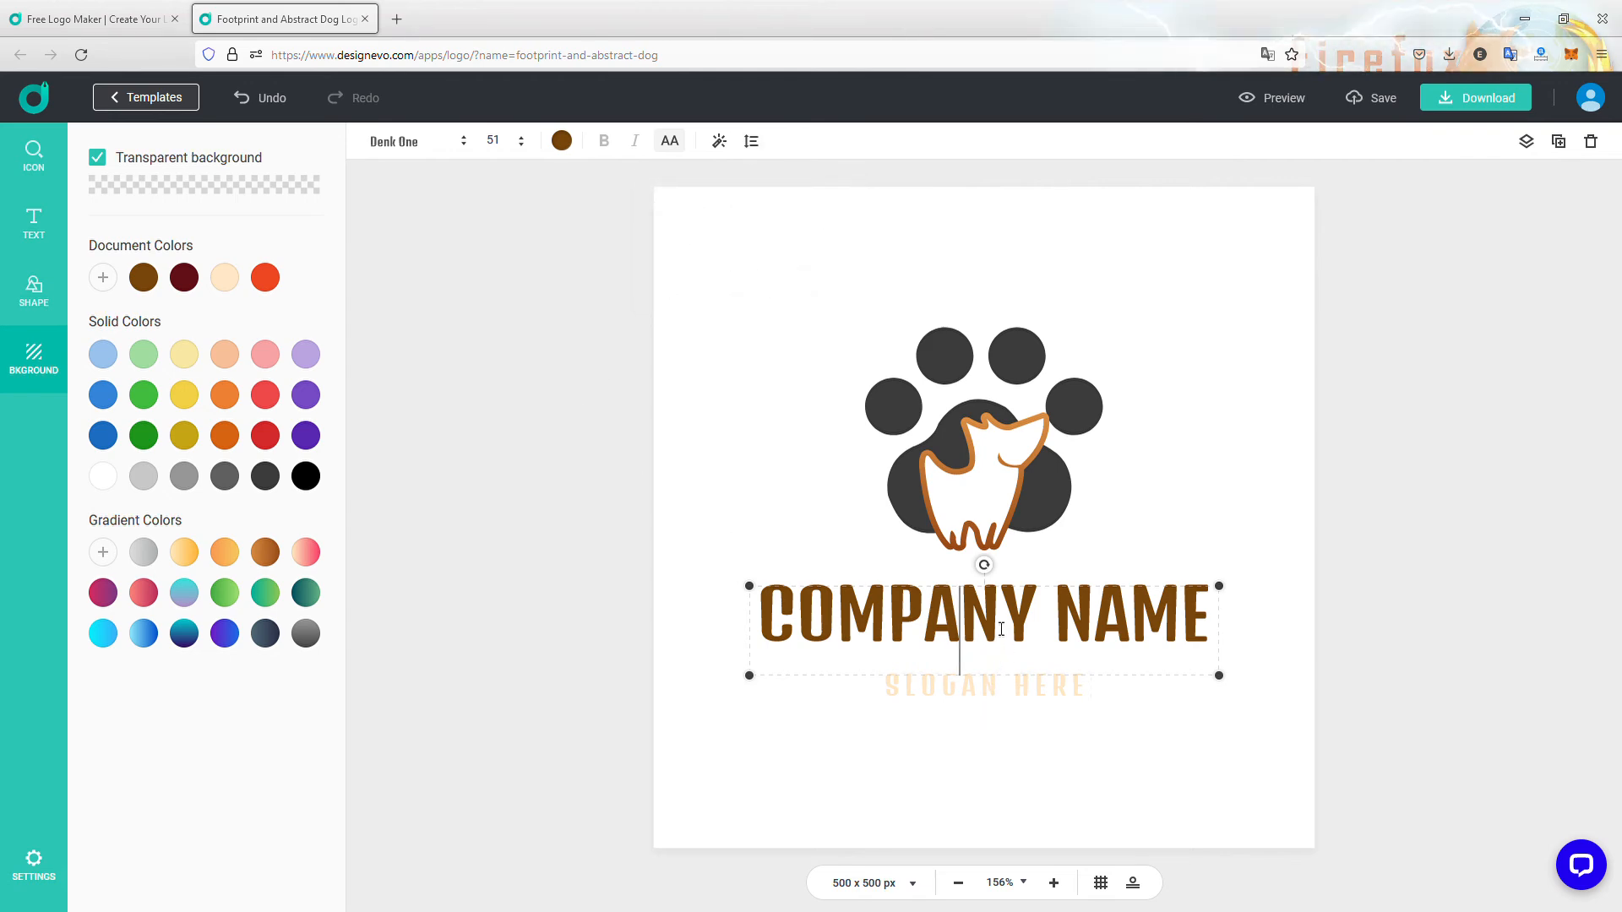
pyautogui.hotkey('ctrl', 'a')
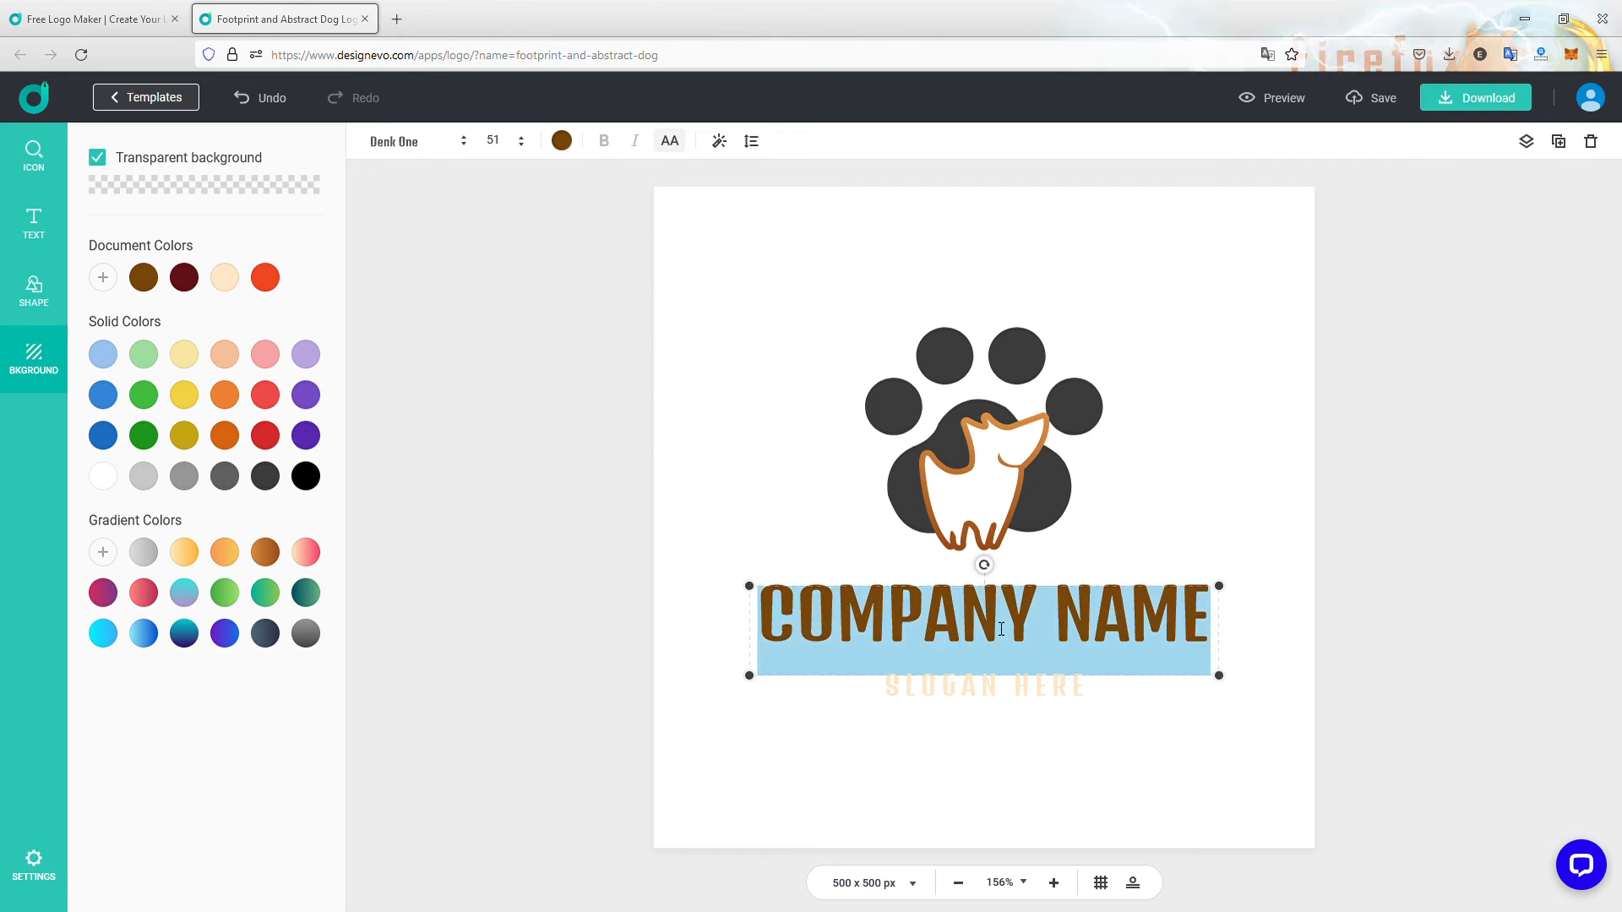
pyautogui.write('R')
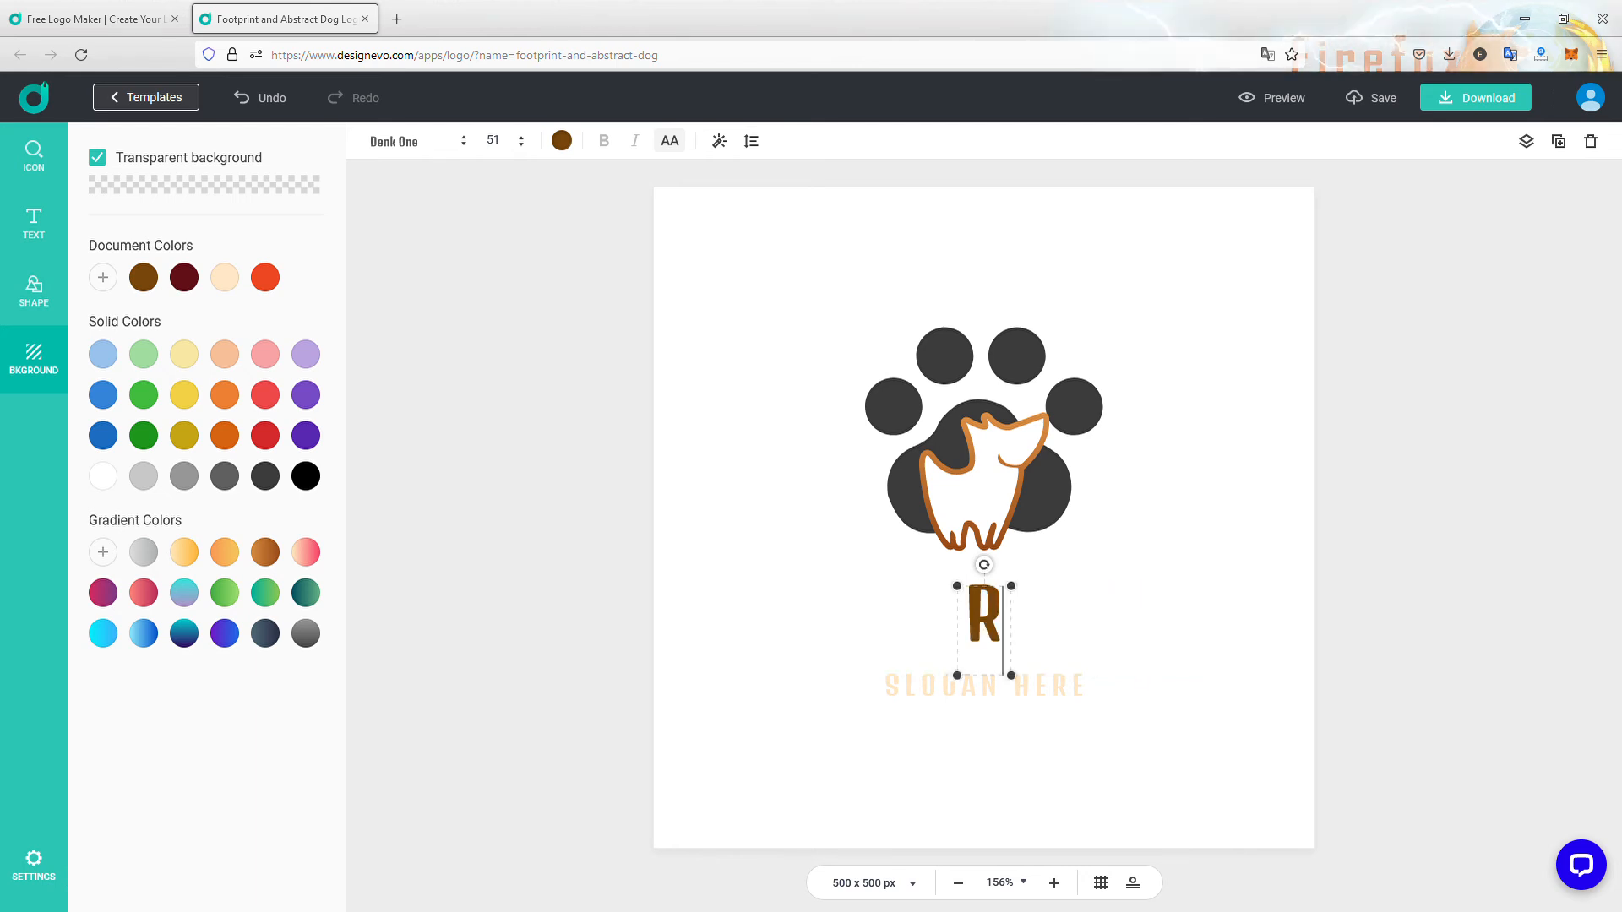
pyautogui.write('EXXIE')
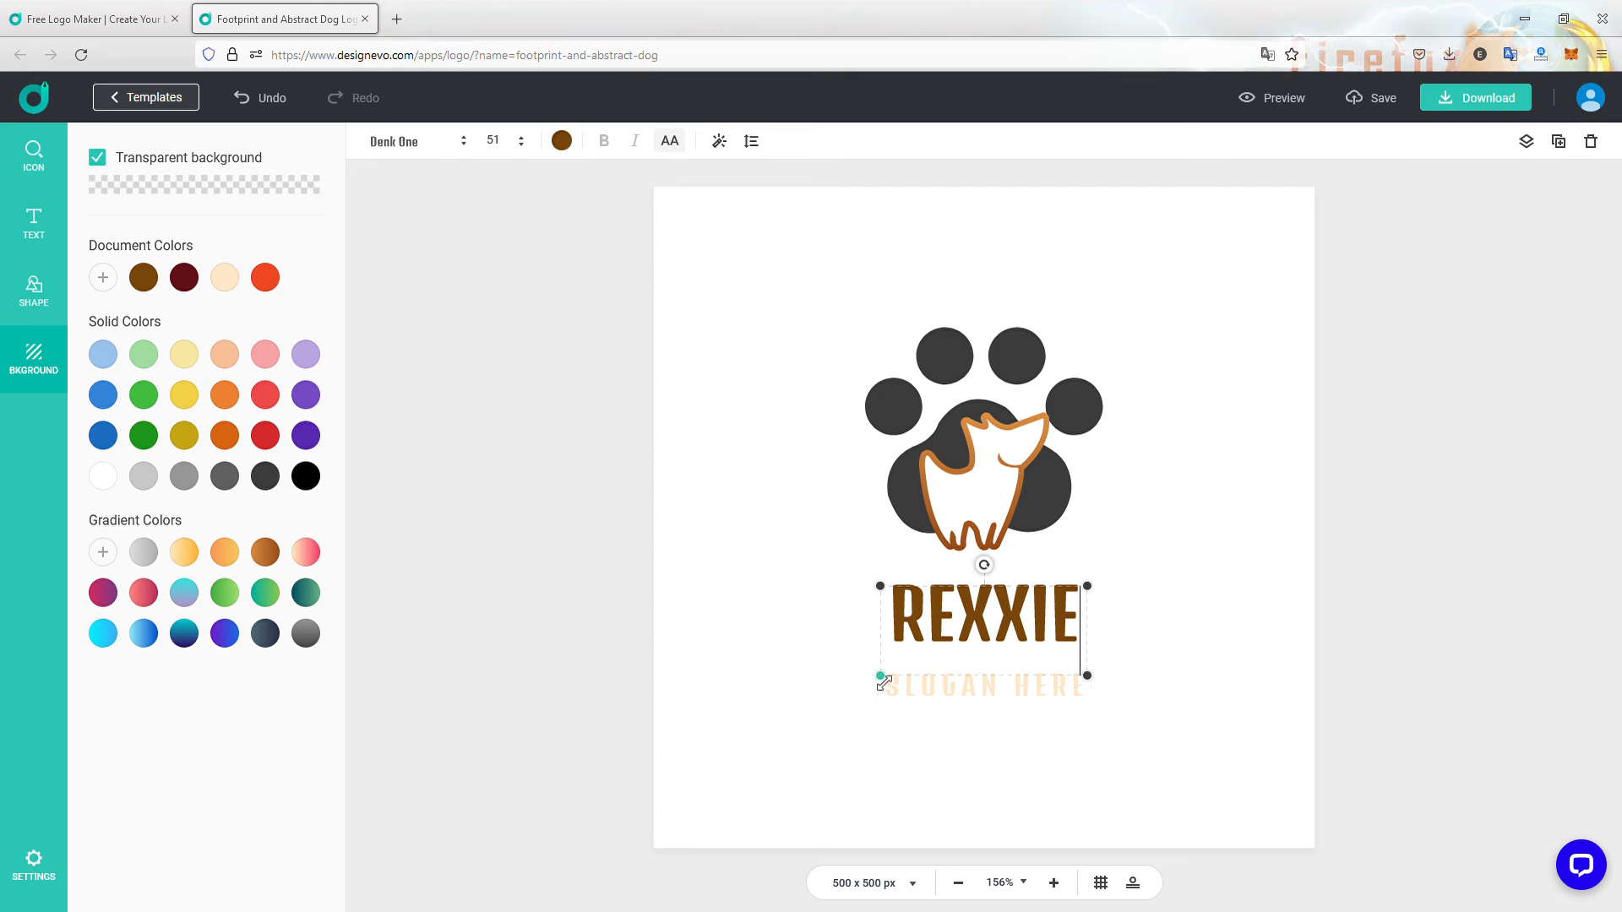
pyautogui.write('BLOG')
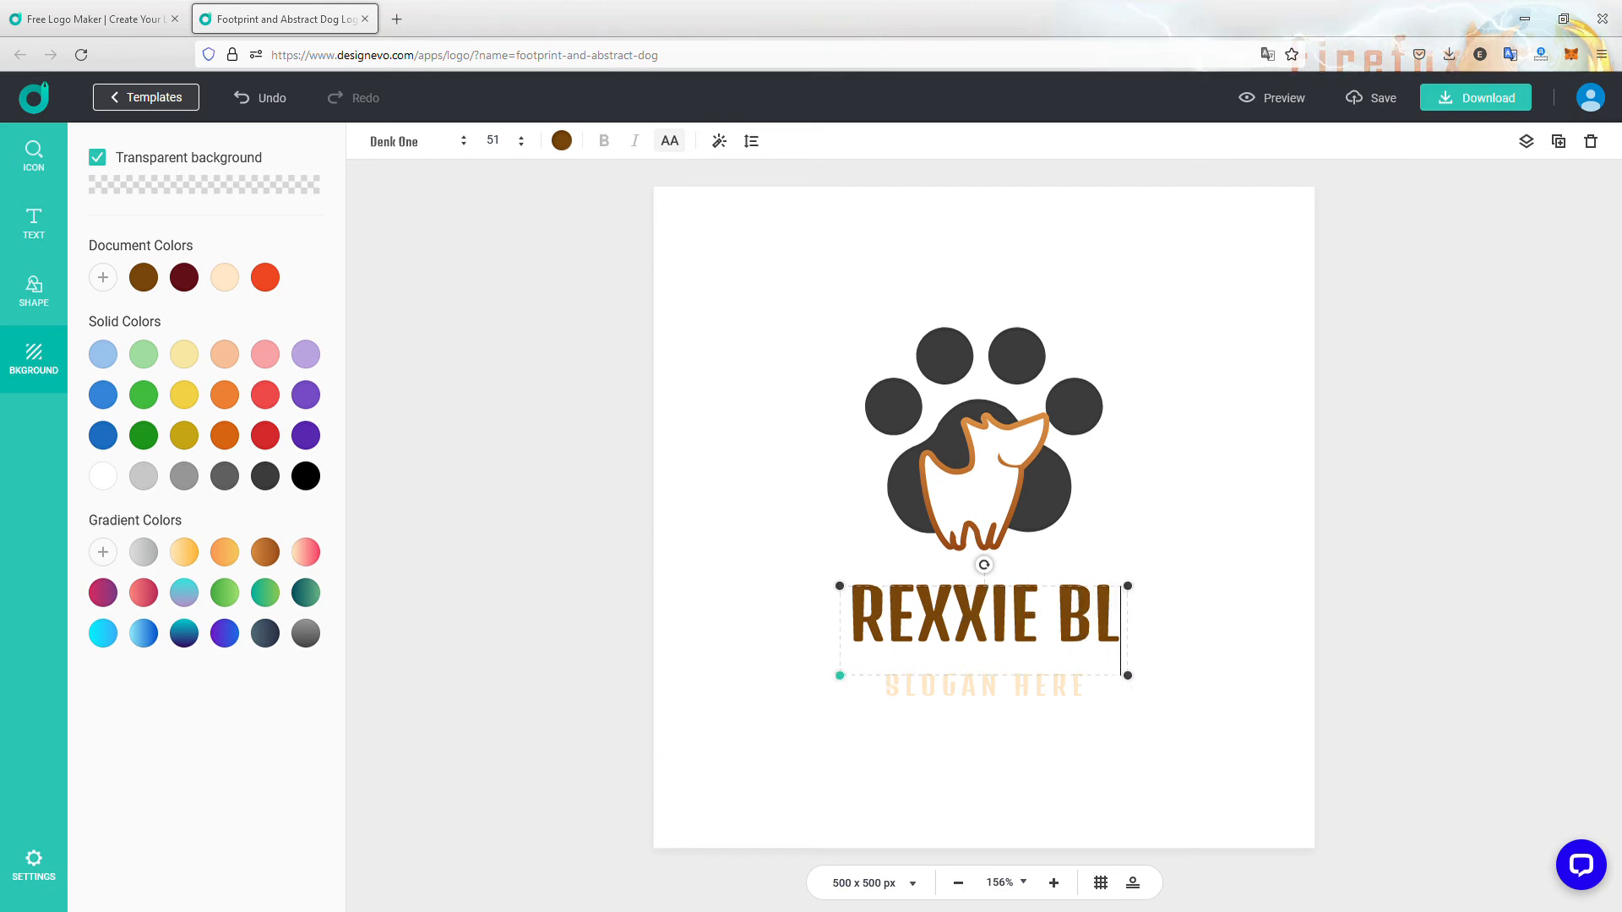
pyautogui.press('Left')
pyautogui.press('Left')
pyautogui.press('Left')
pyautogui.press('Left')
pyautogui.press('Left')
pyautogui.write("'S")
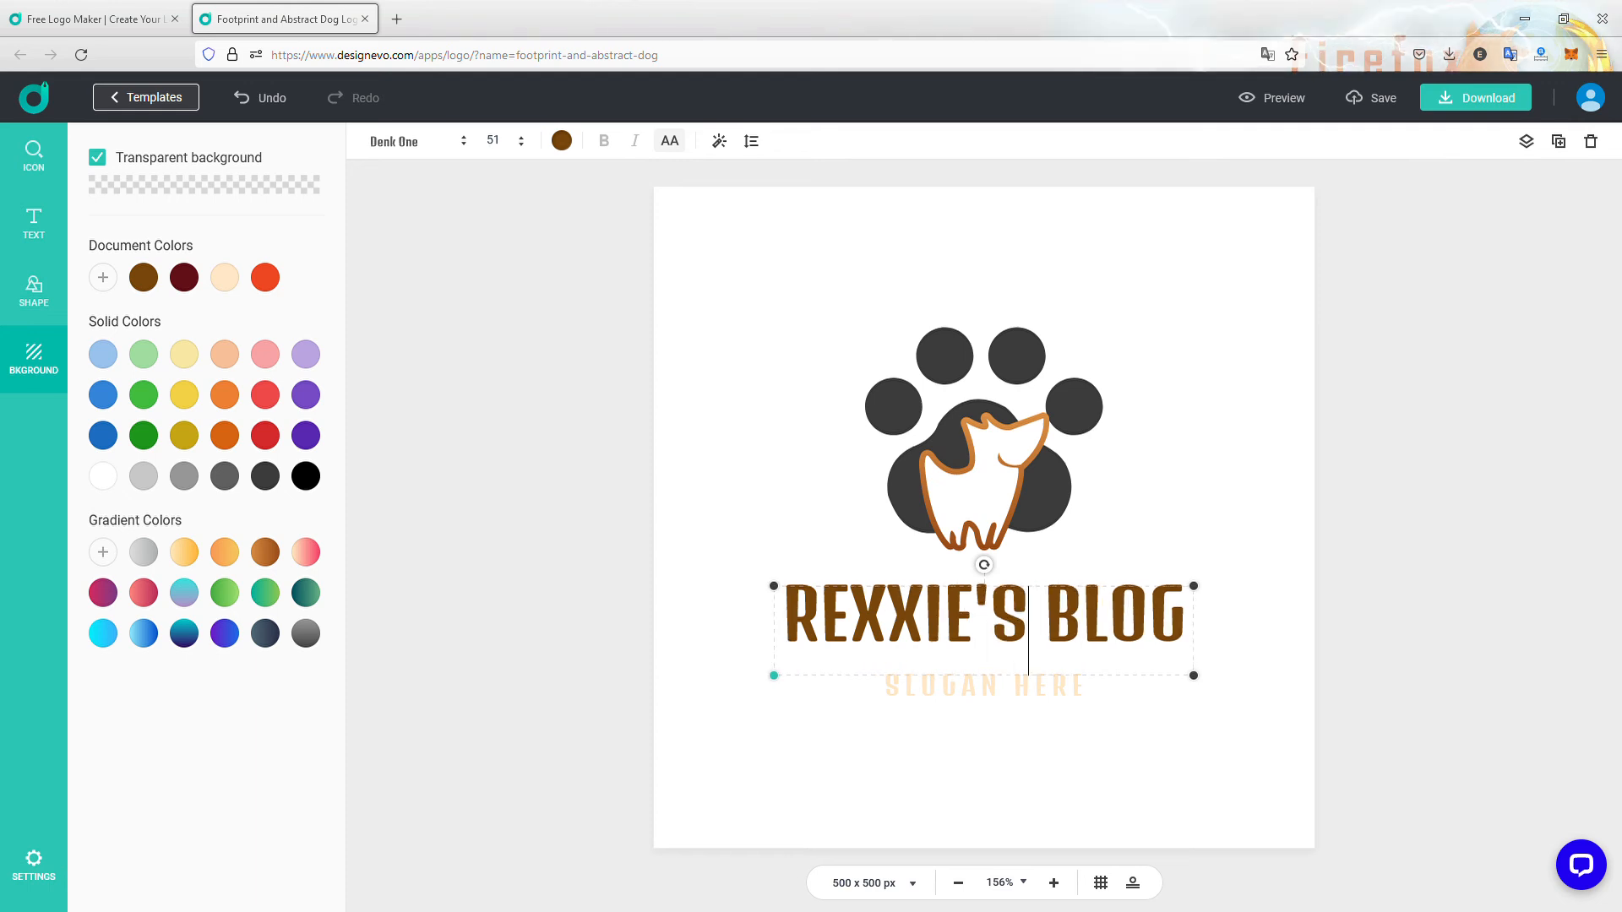
# Recolor the slogan text with a custom lighter brown, B36910.
pyautogui.click(553, 616)
pyautogui.click(1029, 688)
pyautogui.click(1019, 693)
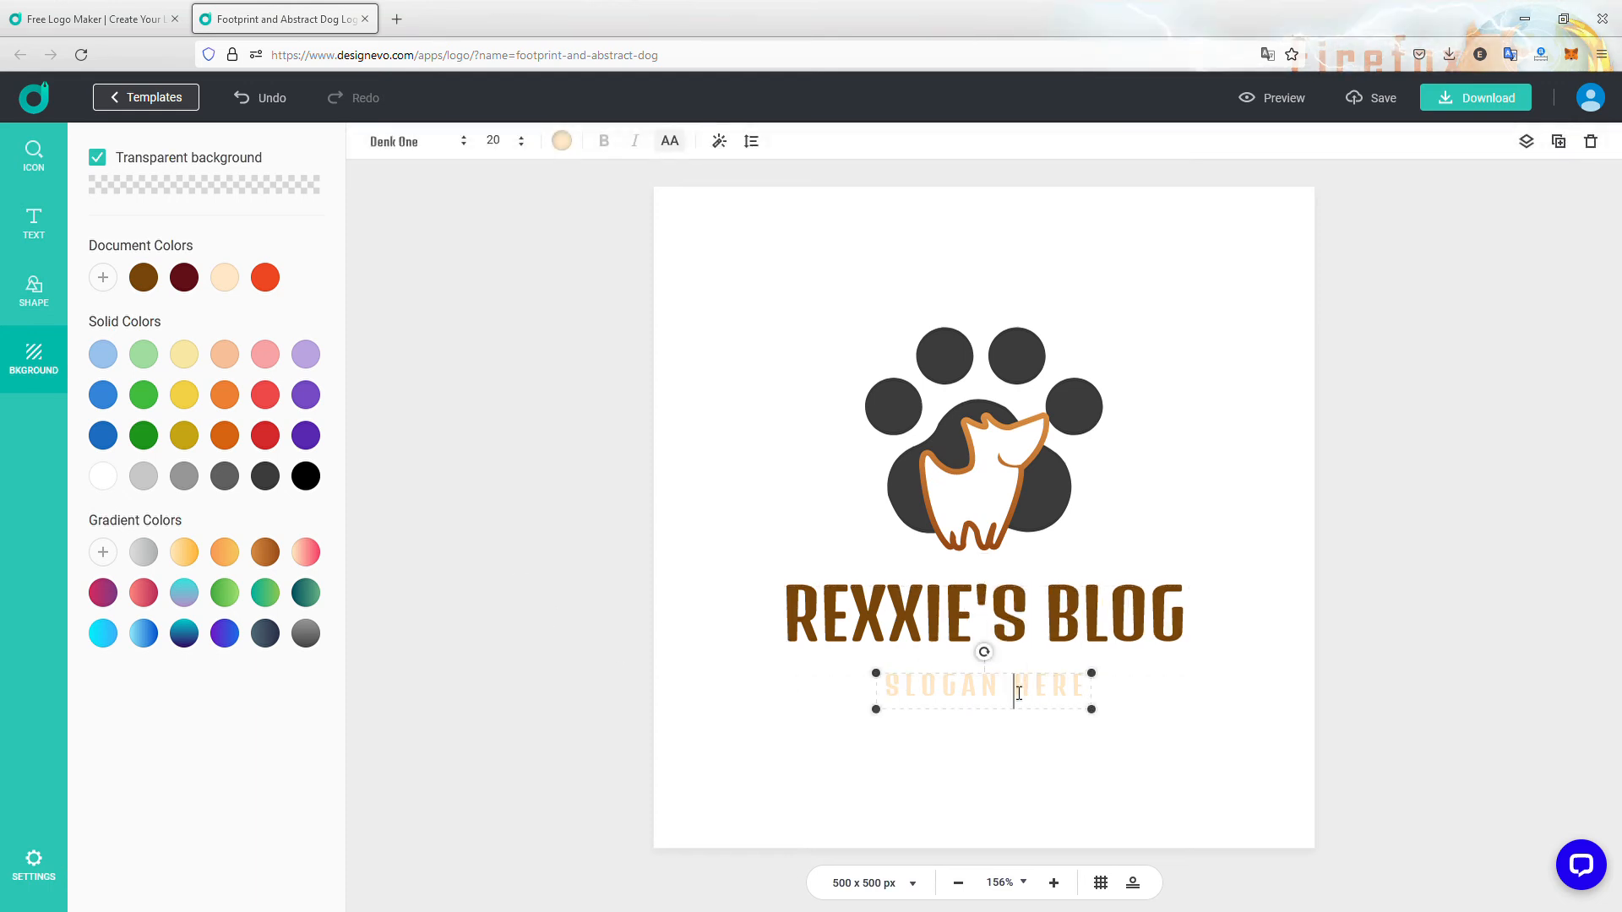
pyautogui.tripleClick(1014, 693)
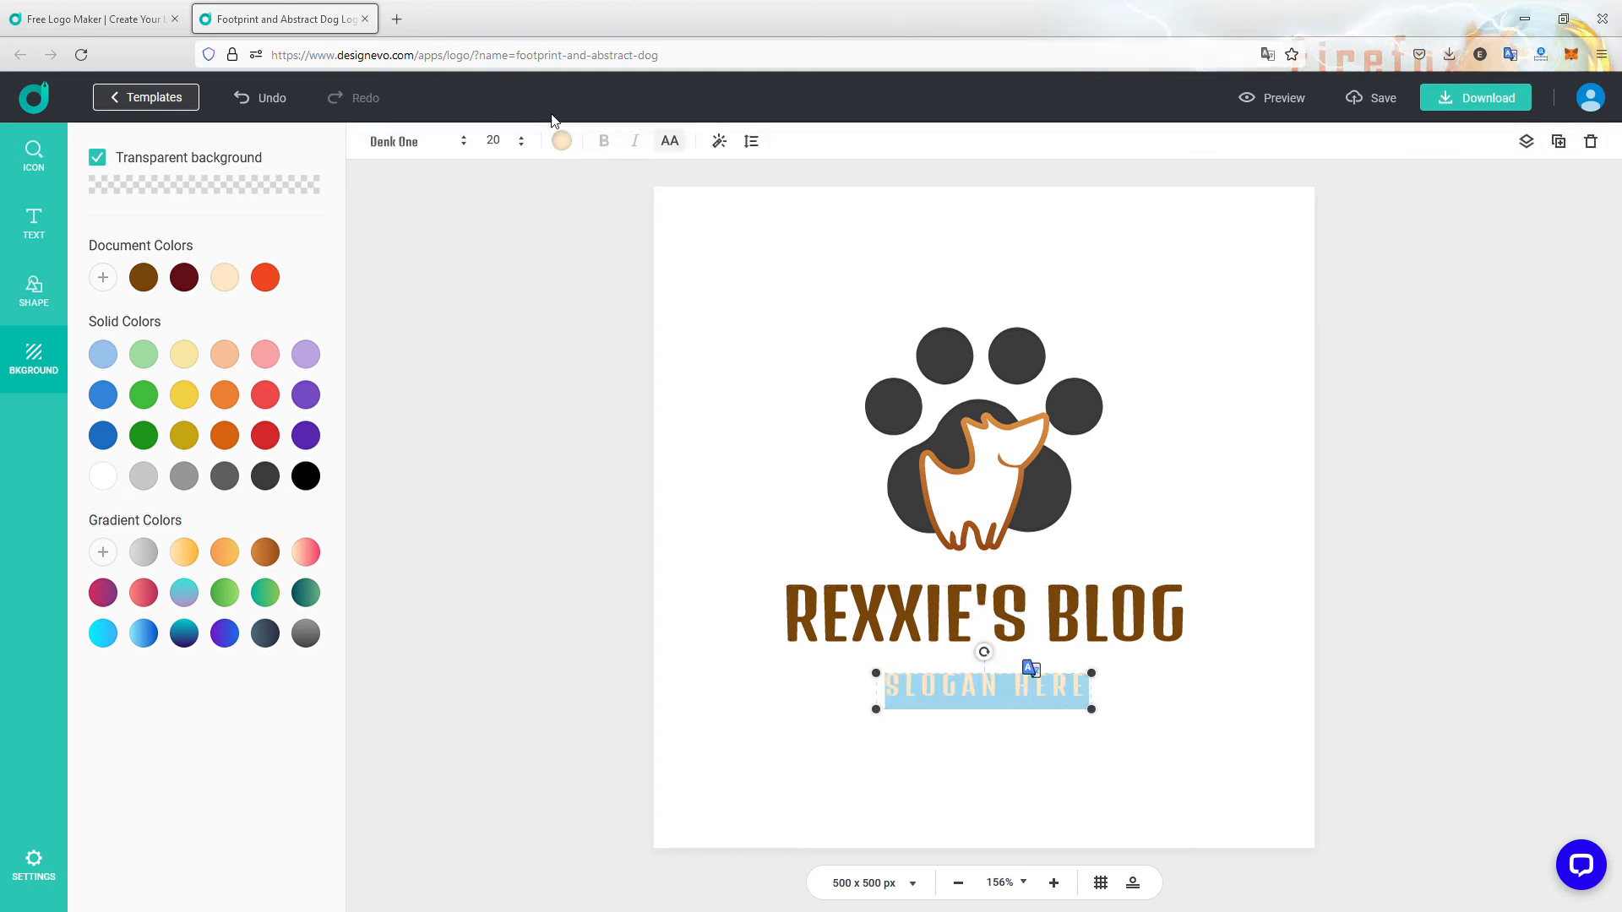
pyautogui.click(562, 141)
pyautogui.click(516, 222)
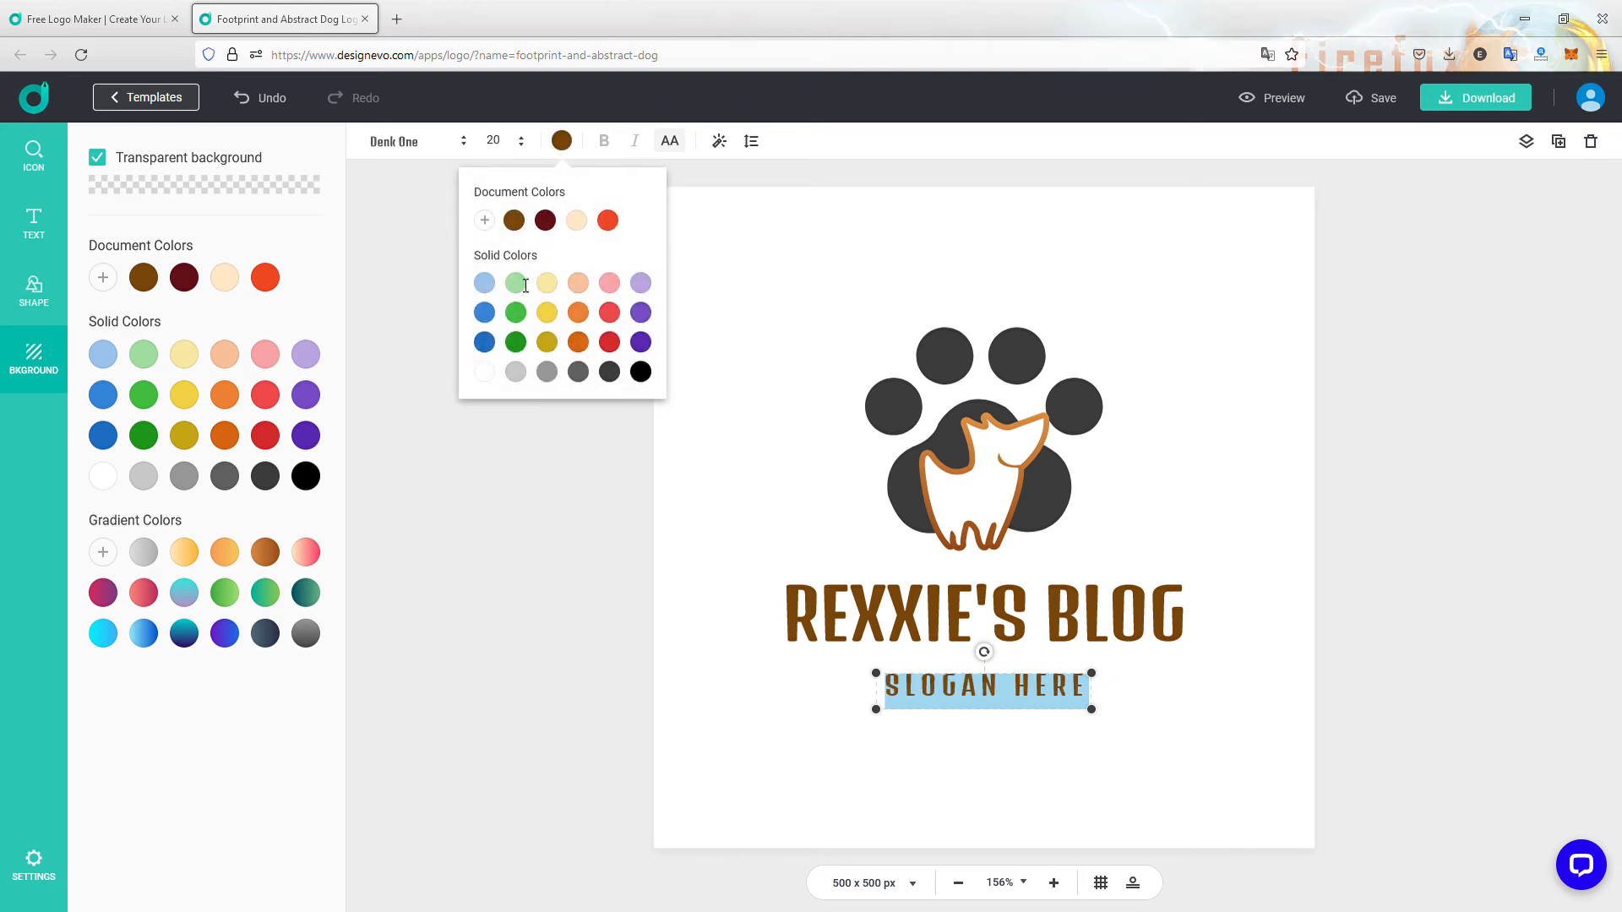
pyautogui.click(490, 221)
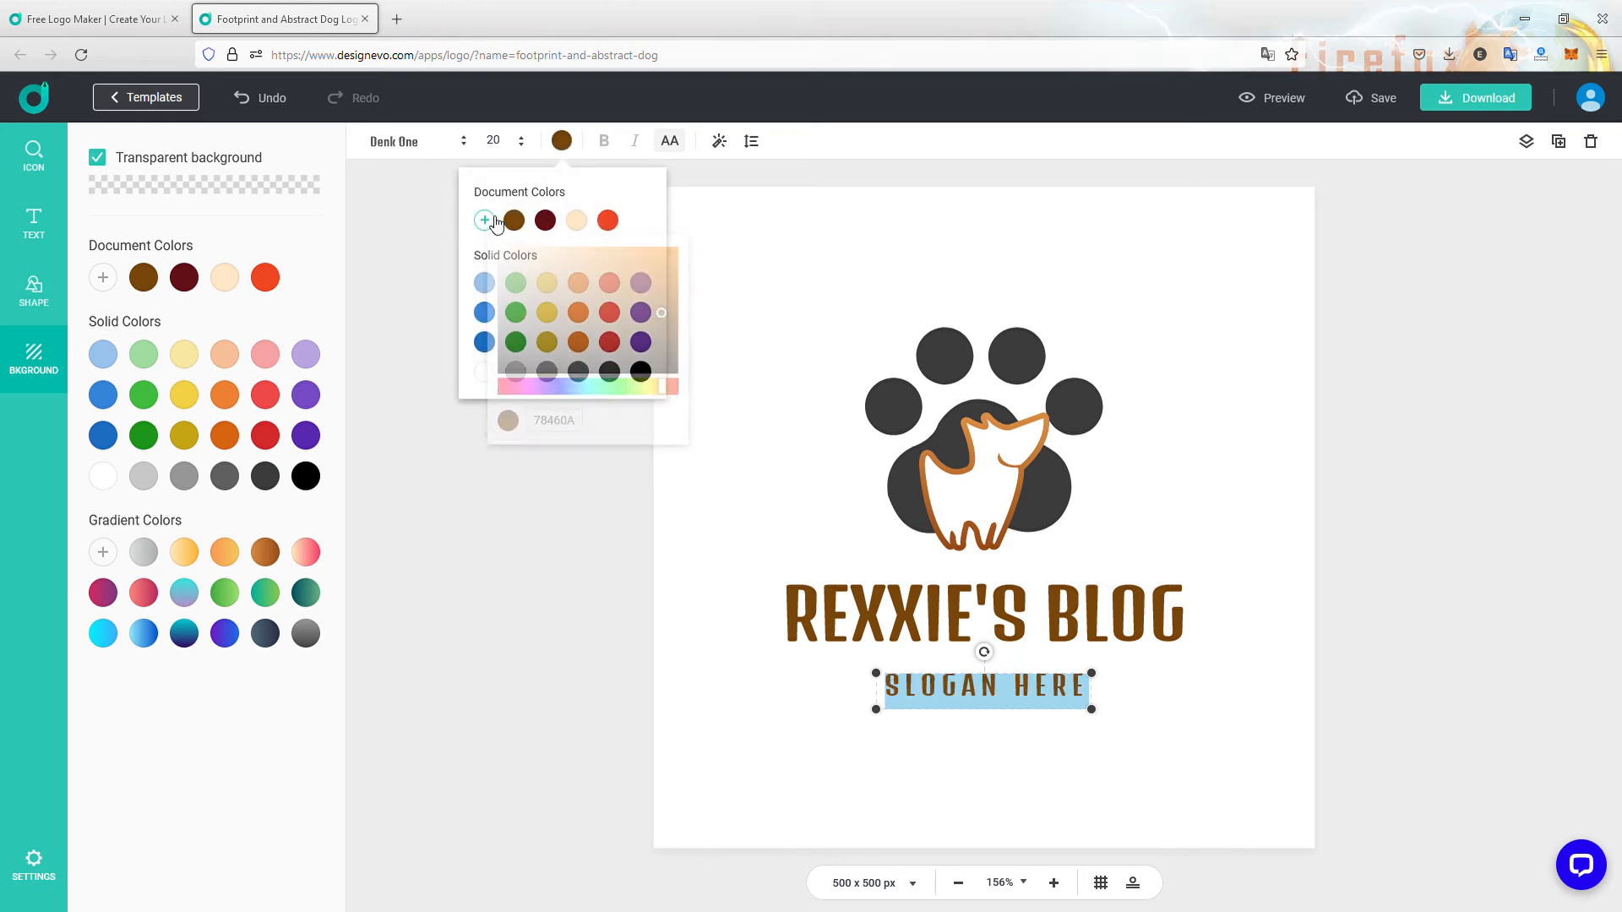
pyautogui.click(661, 273)
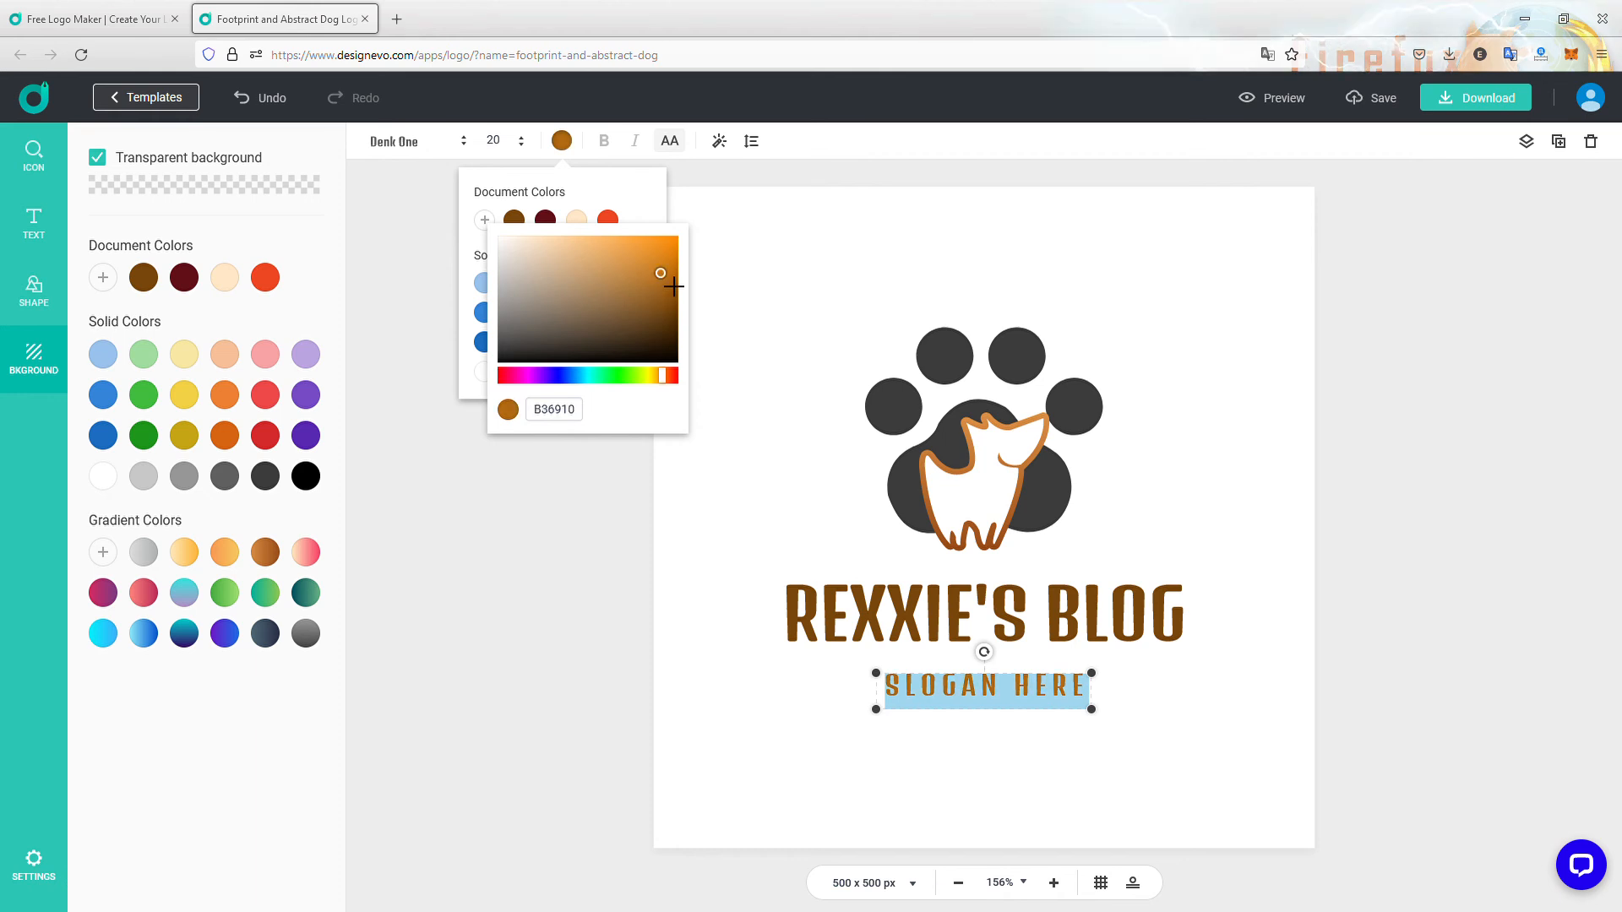
# Replace the slogan text with "BEST WESTIE EVER" and save the logo.
pyautogui.click(1011, 686)
pyautogui.click(1009, 702)
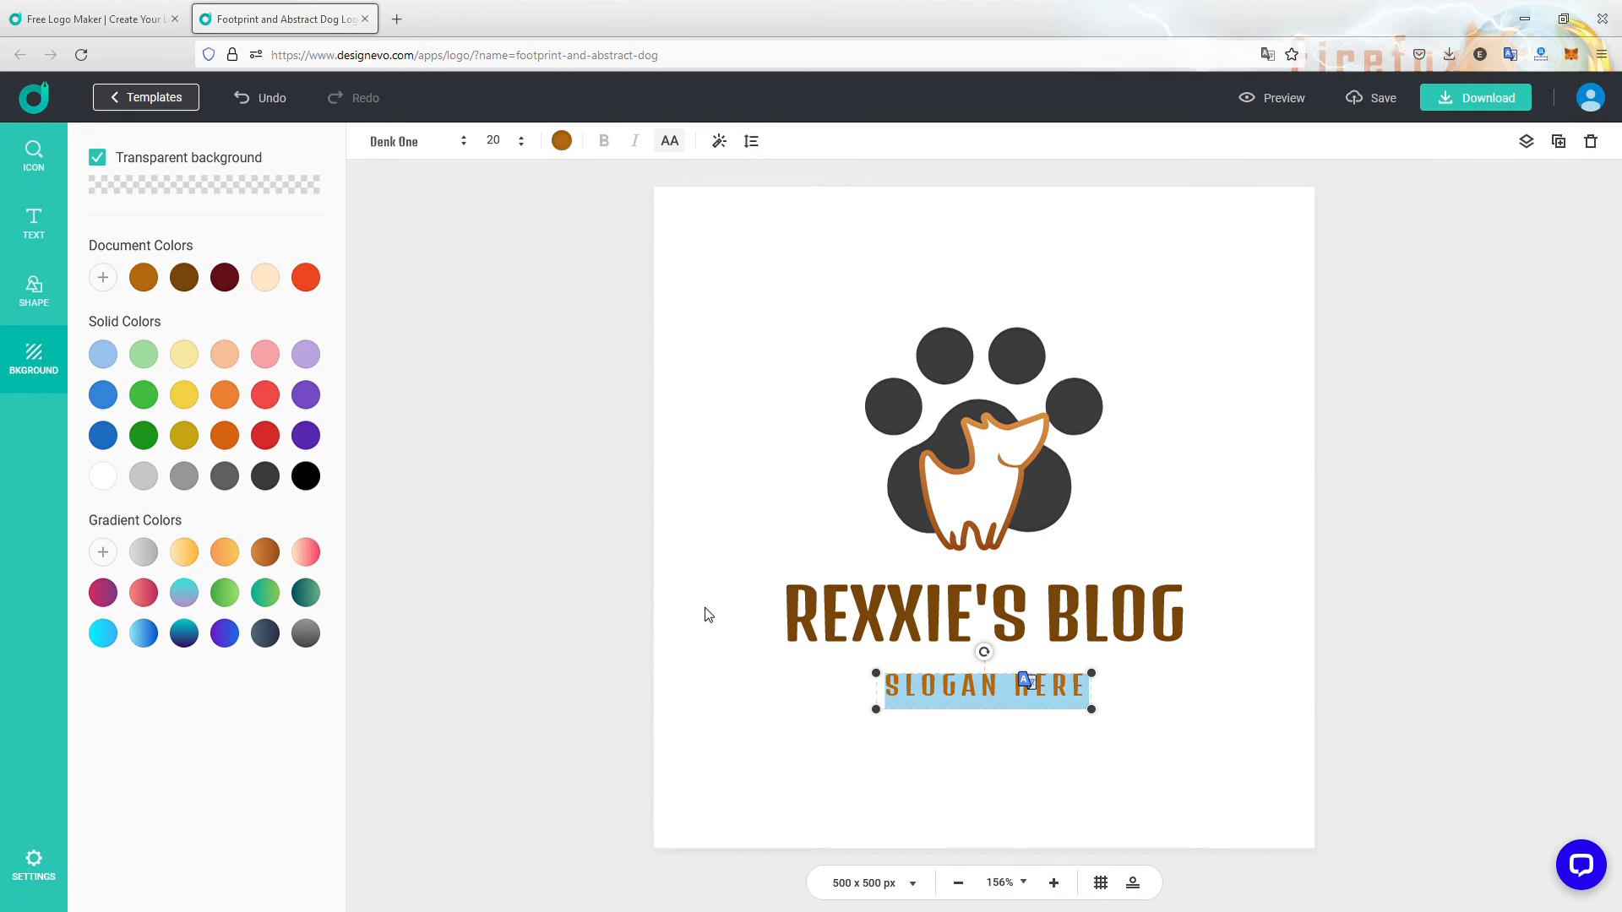
pyautogui.write('BEST W')
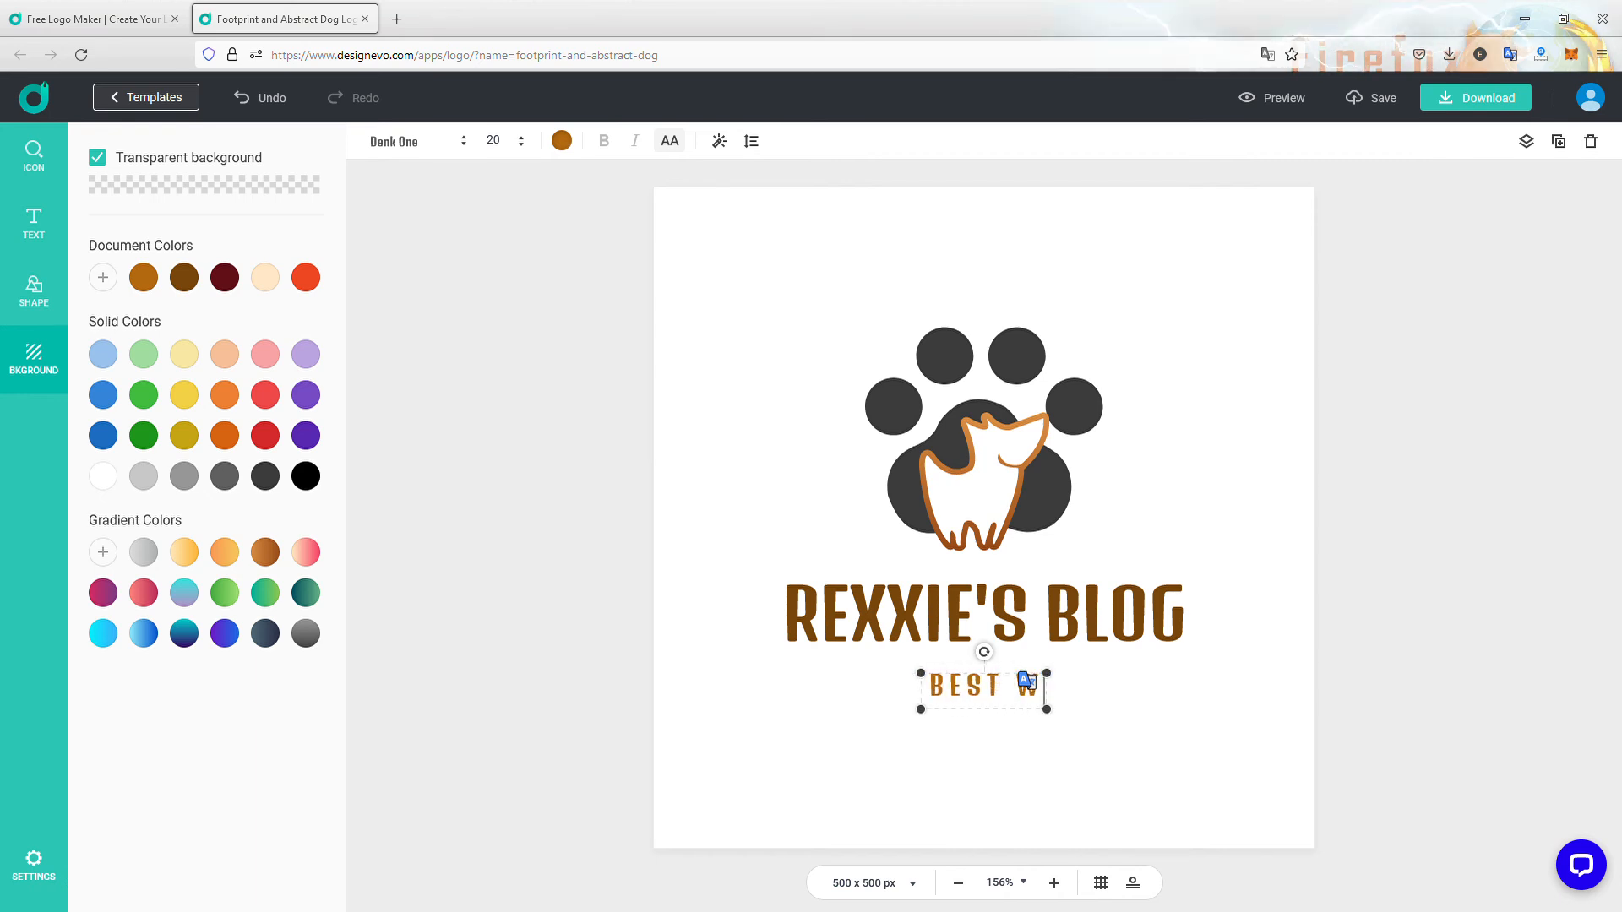
pyautogui.write('ESTIE EVER')
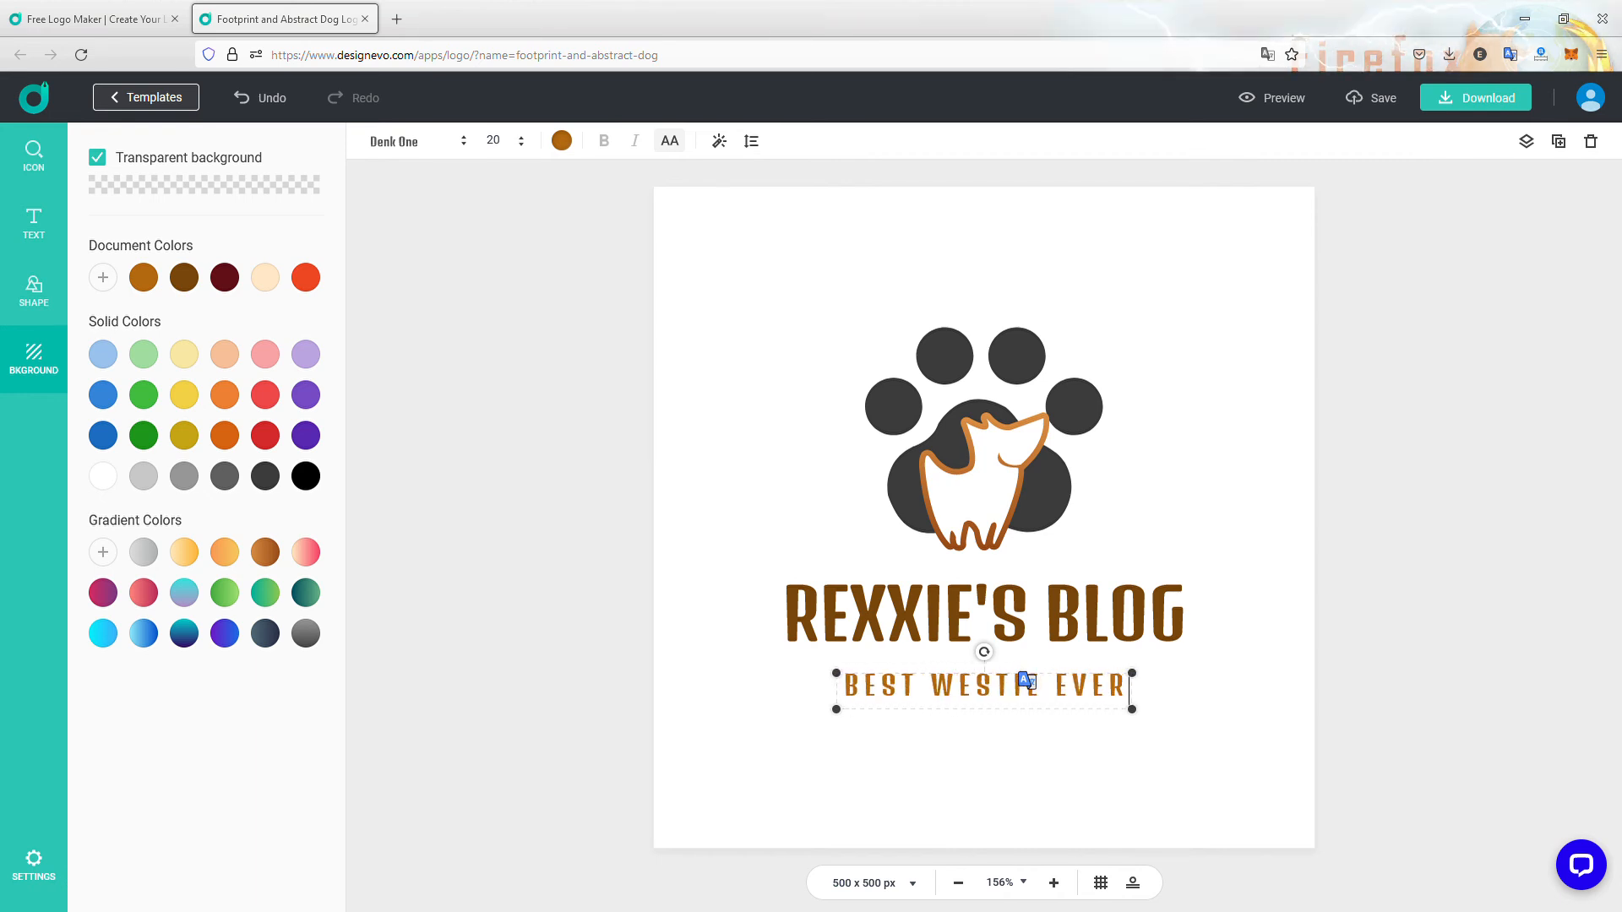
pyautogui.click(611, 583)
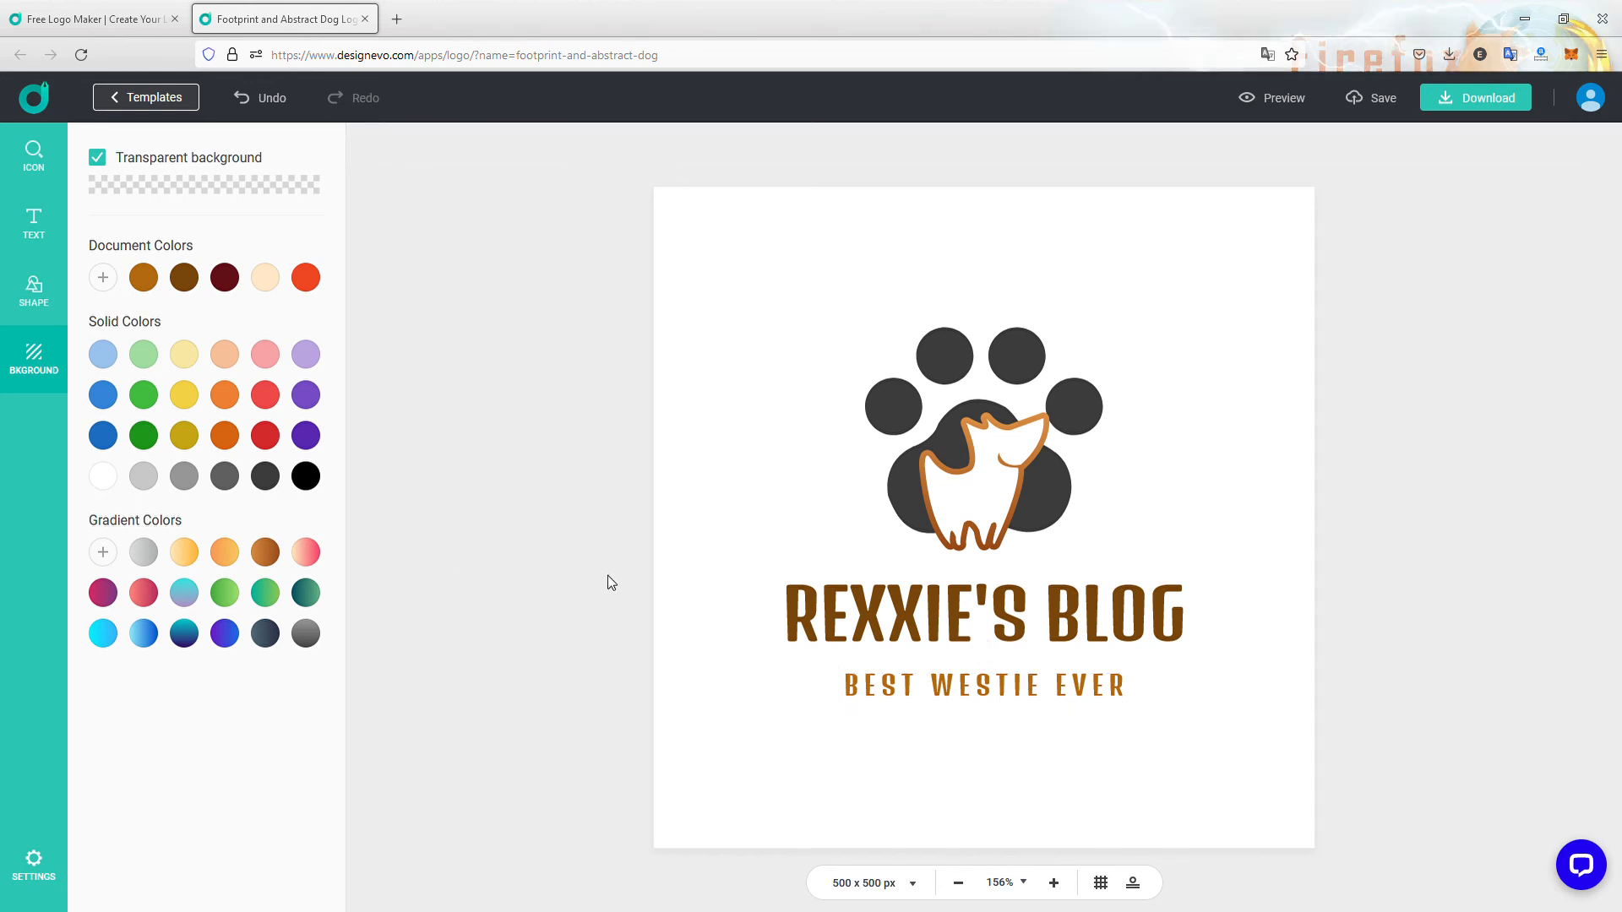
pyautogui.click(1374, 102)
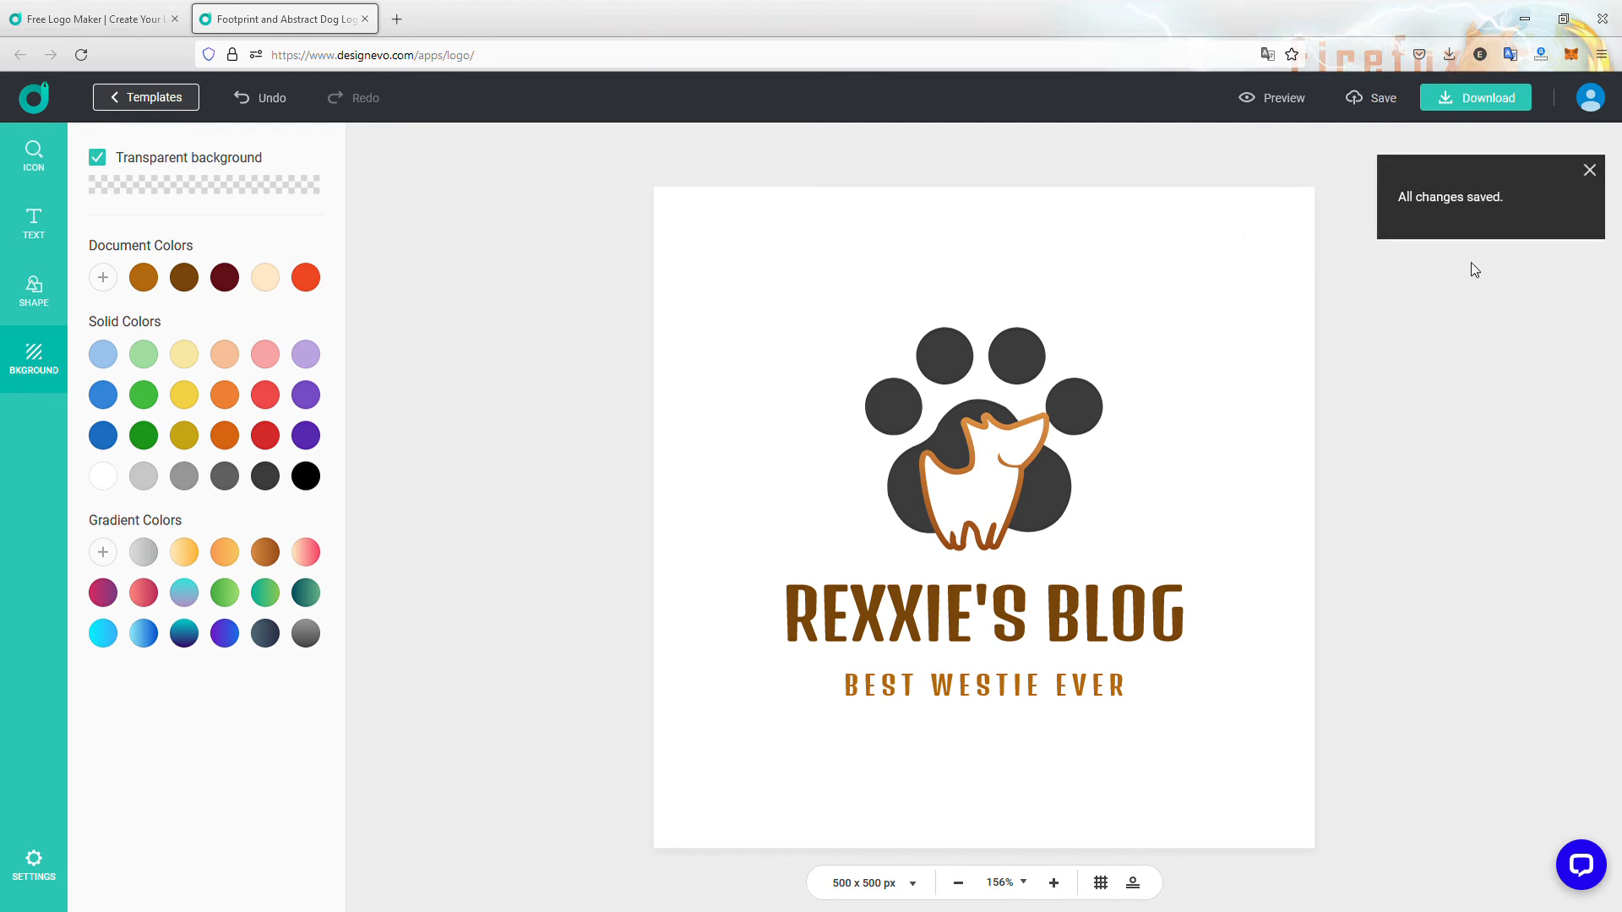
# Open the logo's download plans, look over the Basic and Plus offers and view the available currencies.
pyautogui.click(1467, 96)
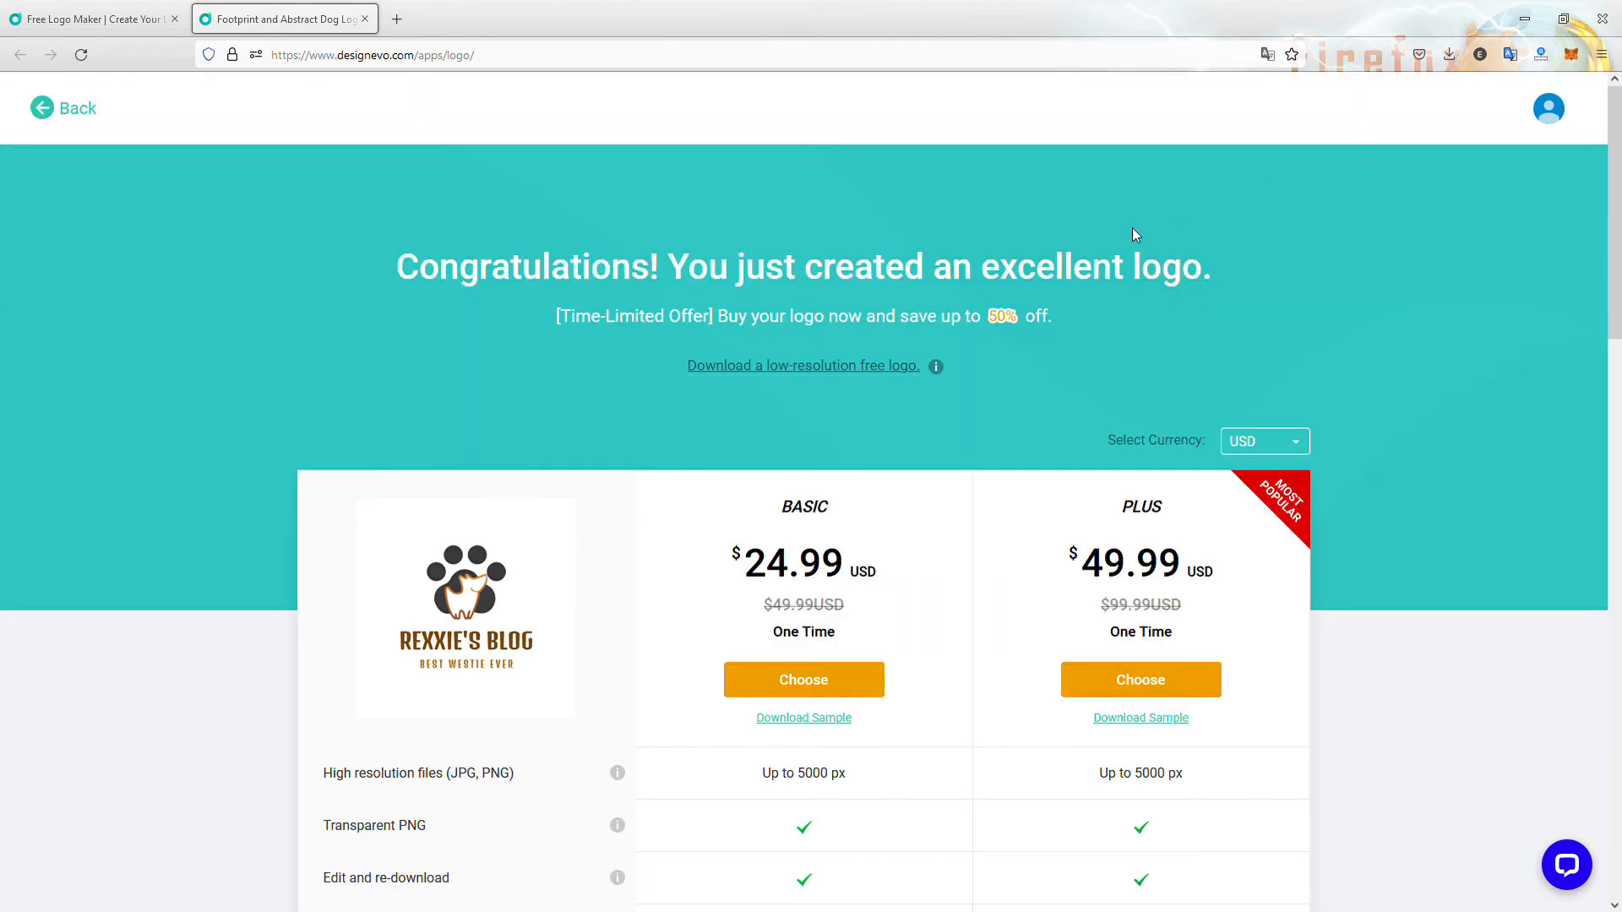
pyautogui.scroll(-3, 746, 364)
pyautogui.scroll(-4, 699, 366)
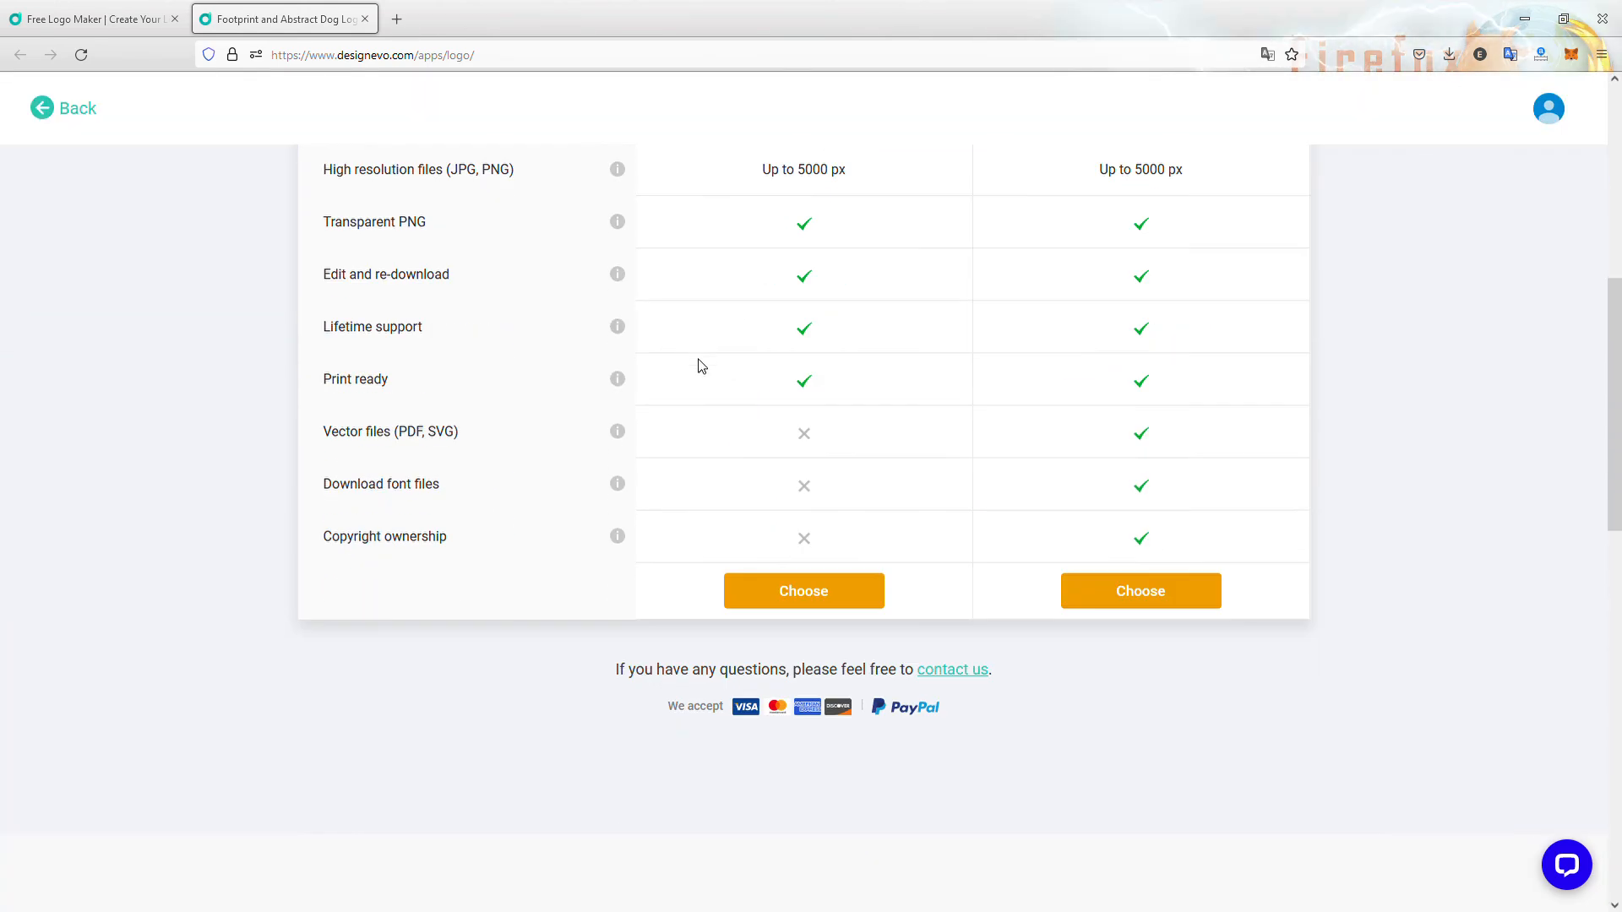
pyautogui.scroll(6, 713, 355)
pyautogui.scroll(-1, 714, 354)
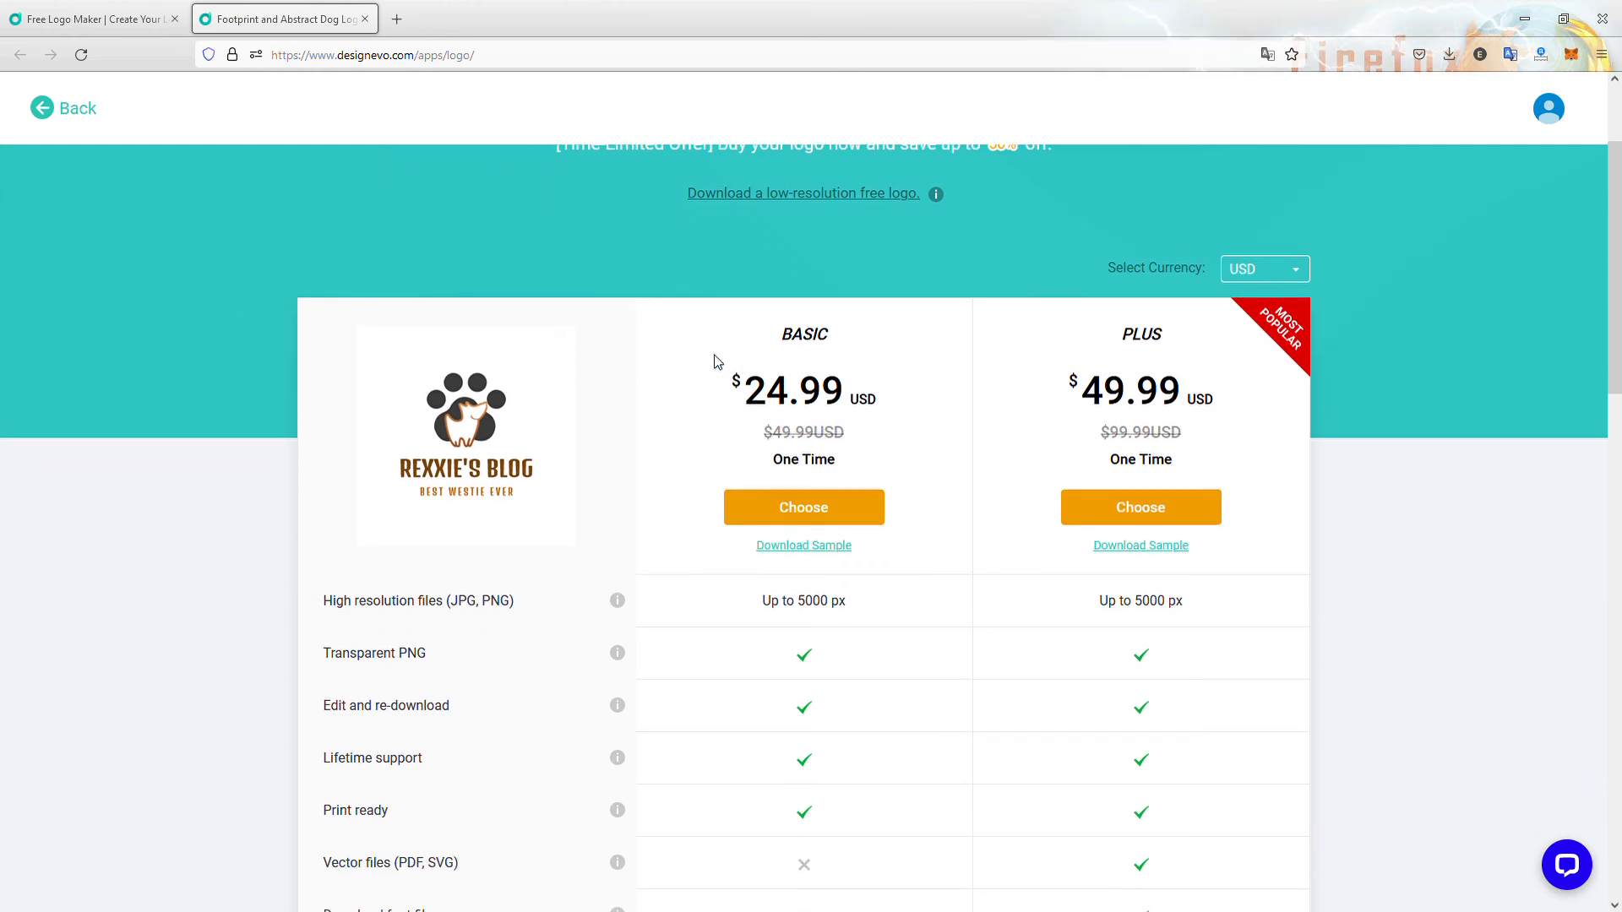
pyautogui.scroll(-2, 714, 355)
pyautogui.scroll(1, 717, 357)
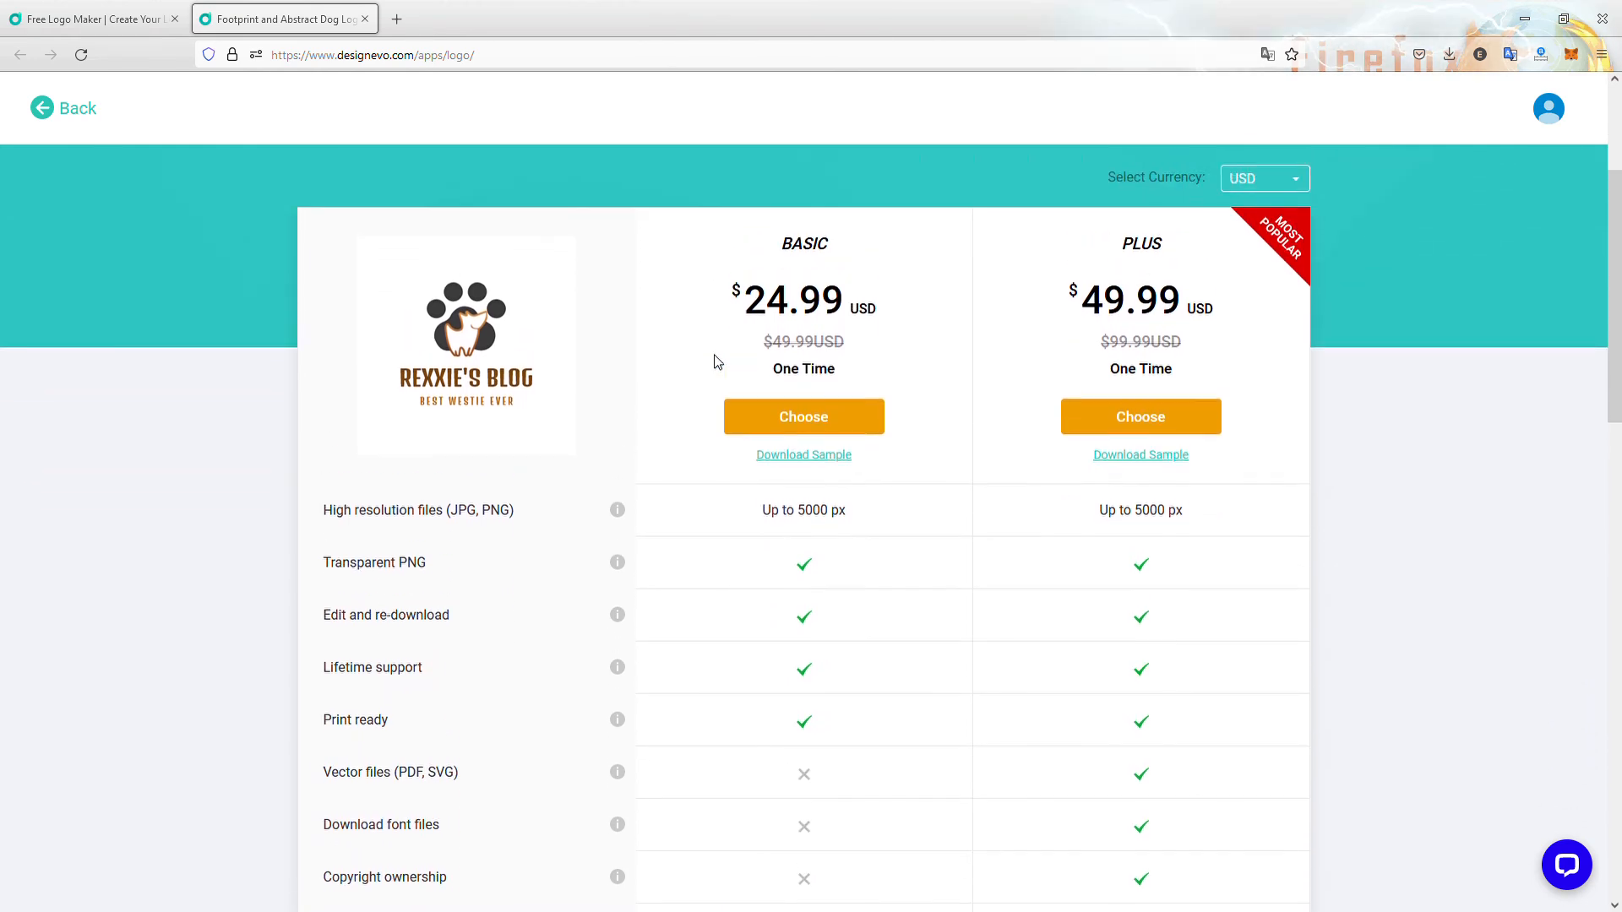
pyautogui.click(1283, 184)
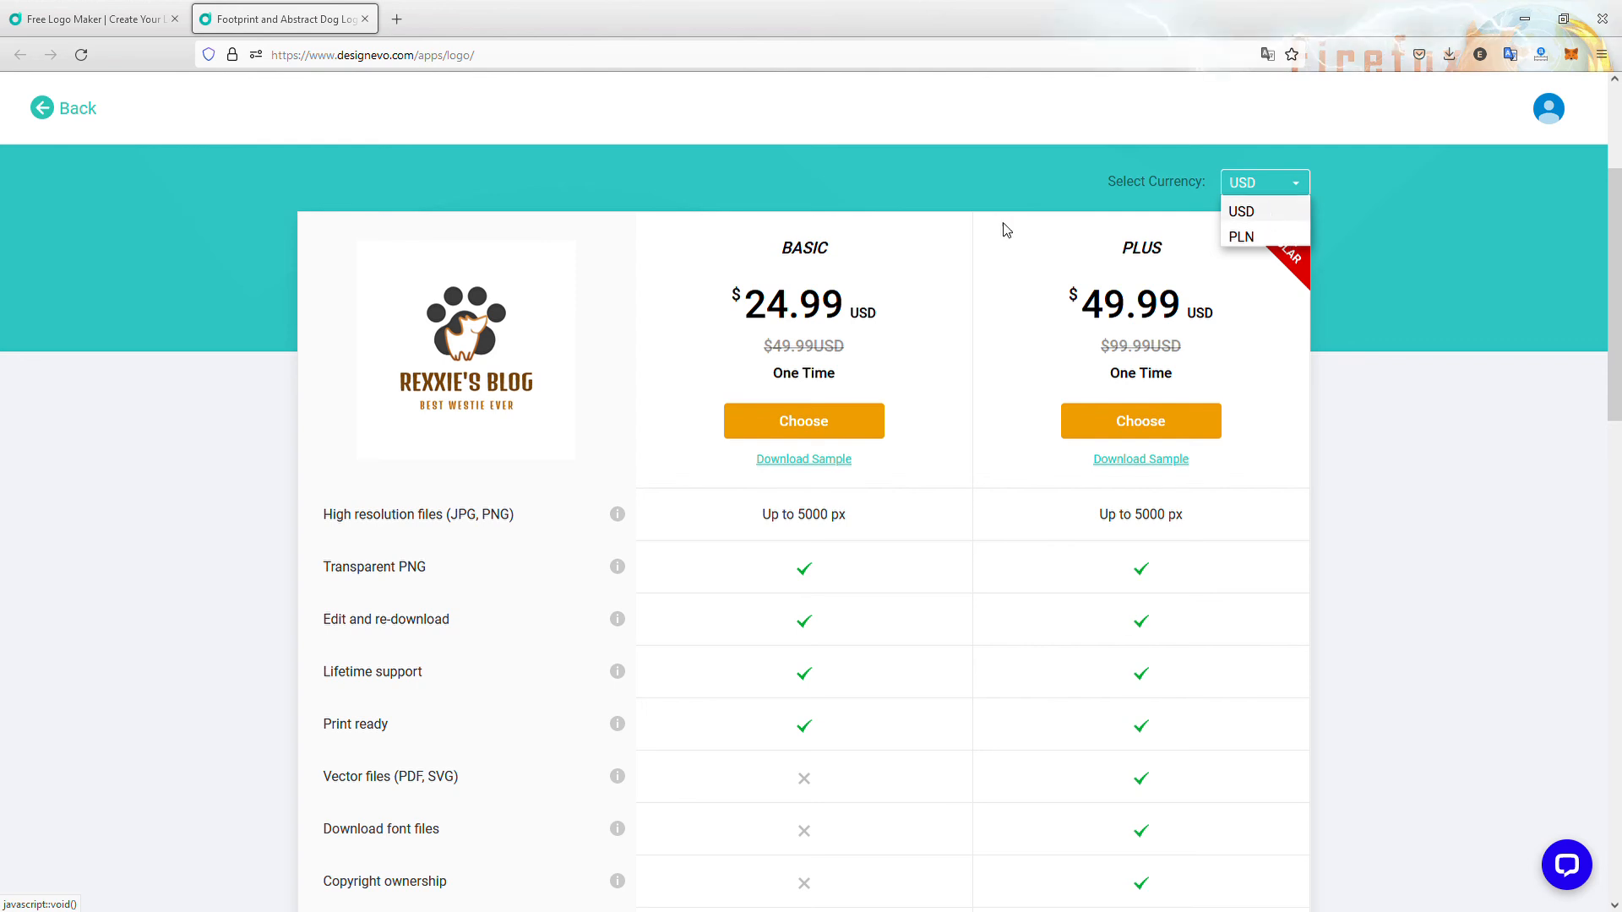
pyautogui.click(697, 222)
# Compare the features included in the Basic and Plus plans, such as vector files, font files and copyright ownership.
pyautogui.scroll(-1, 699, 314)
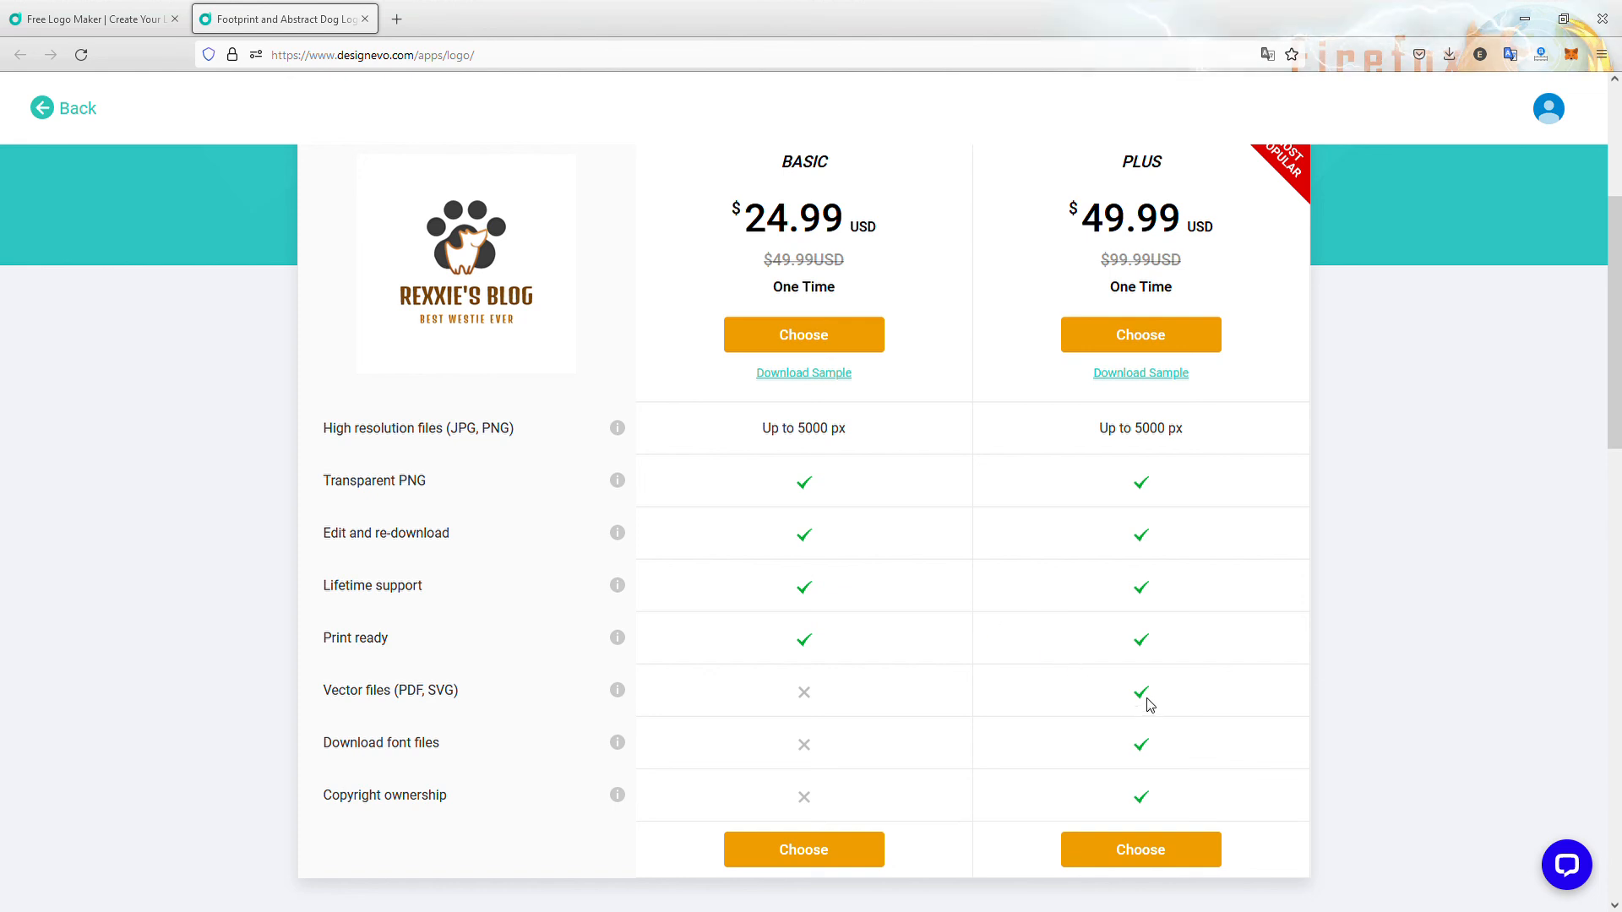
pyautogui.scroll(-2, 1124, 750)
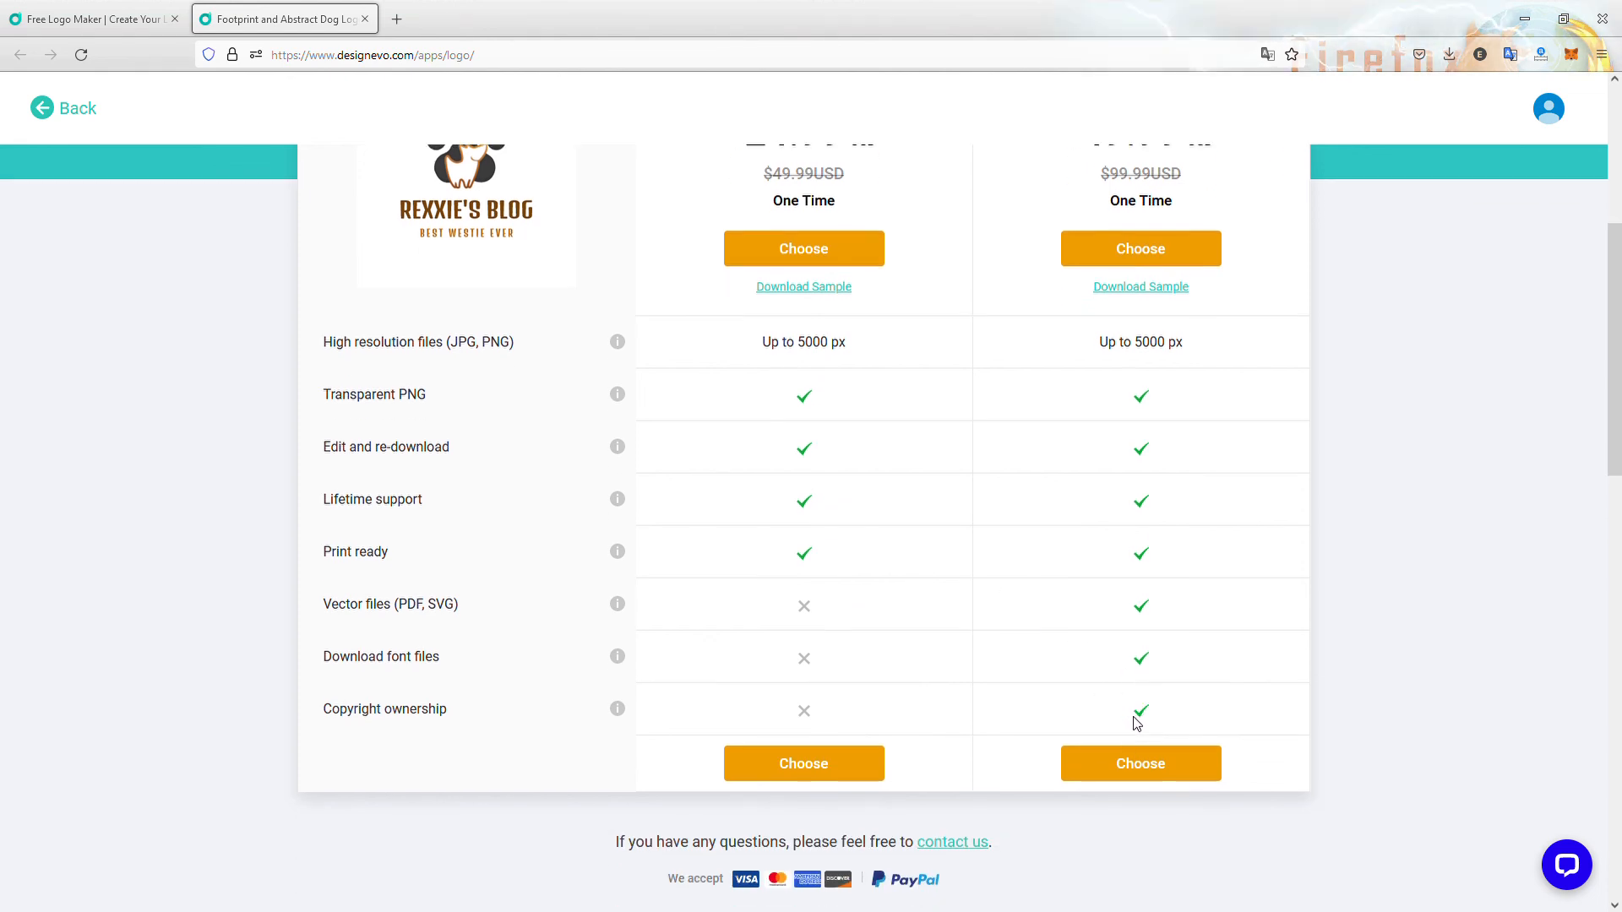
pyautogui.scroll(2, 1136, 724)
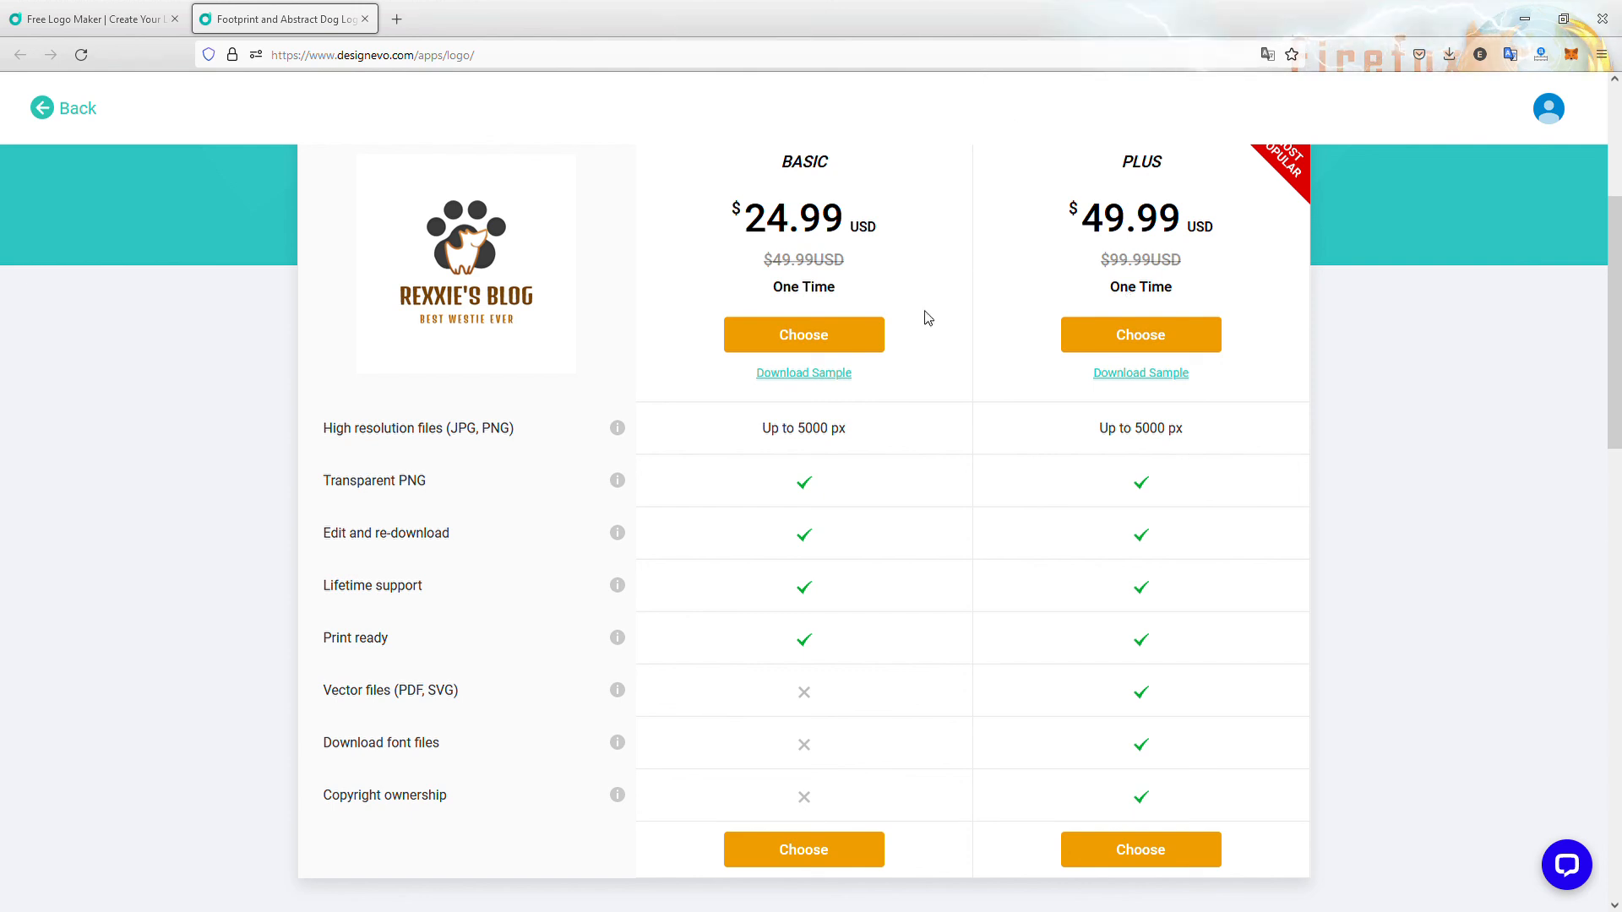
pyautogui.scroll(2, 988, 368)
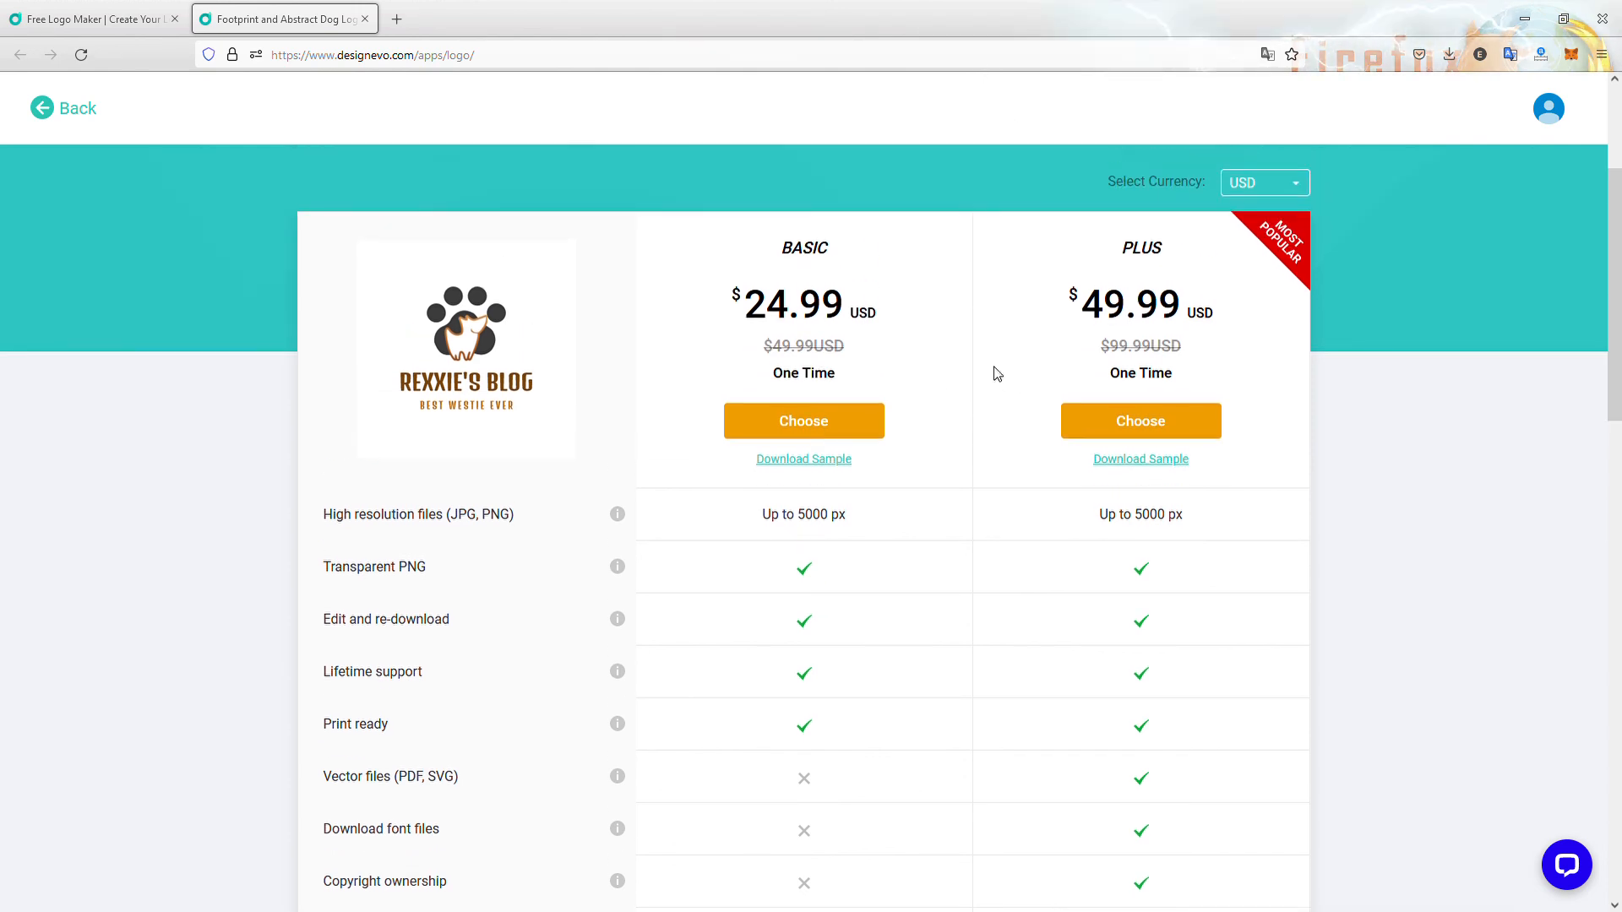
pyautogui.scroll(-2, 1059, 398)
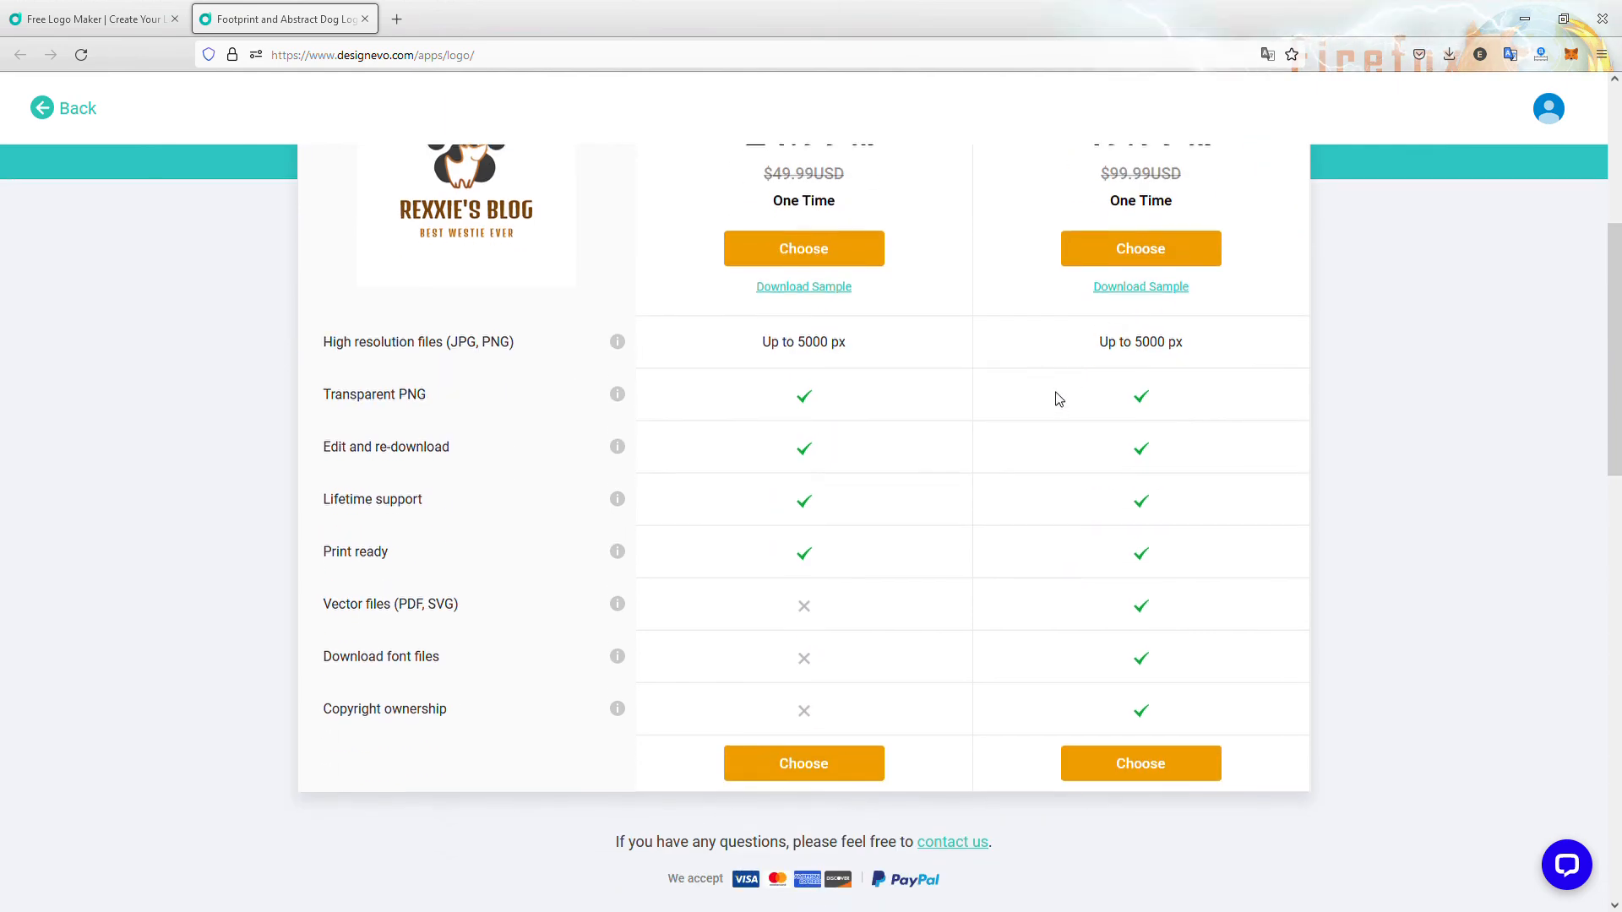
pyautogui.scroll(1, 1059, 398)
# View the Plus plan's checkout page and its coupon code field, and return to the logo editor without paying.
pyautogui.click(1123, 853)
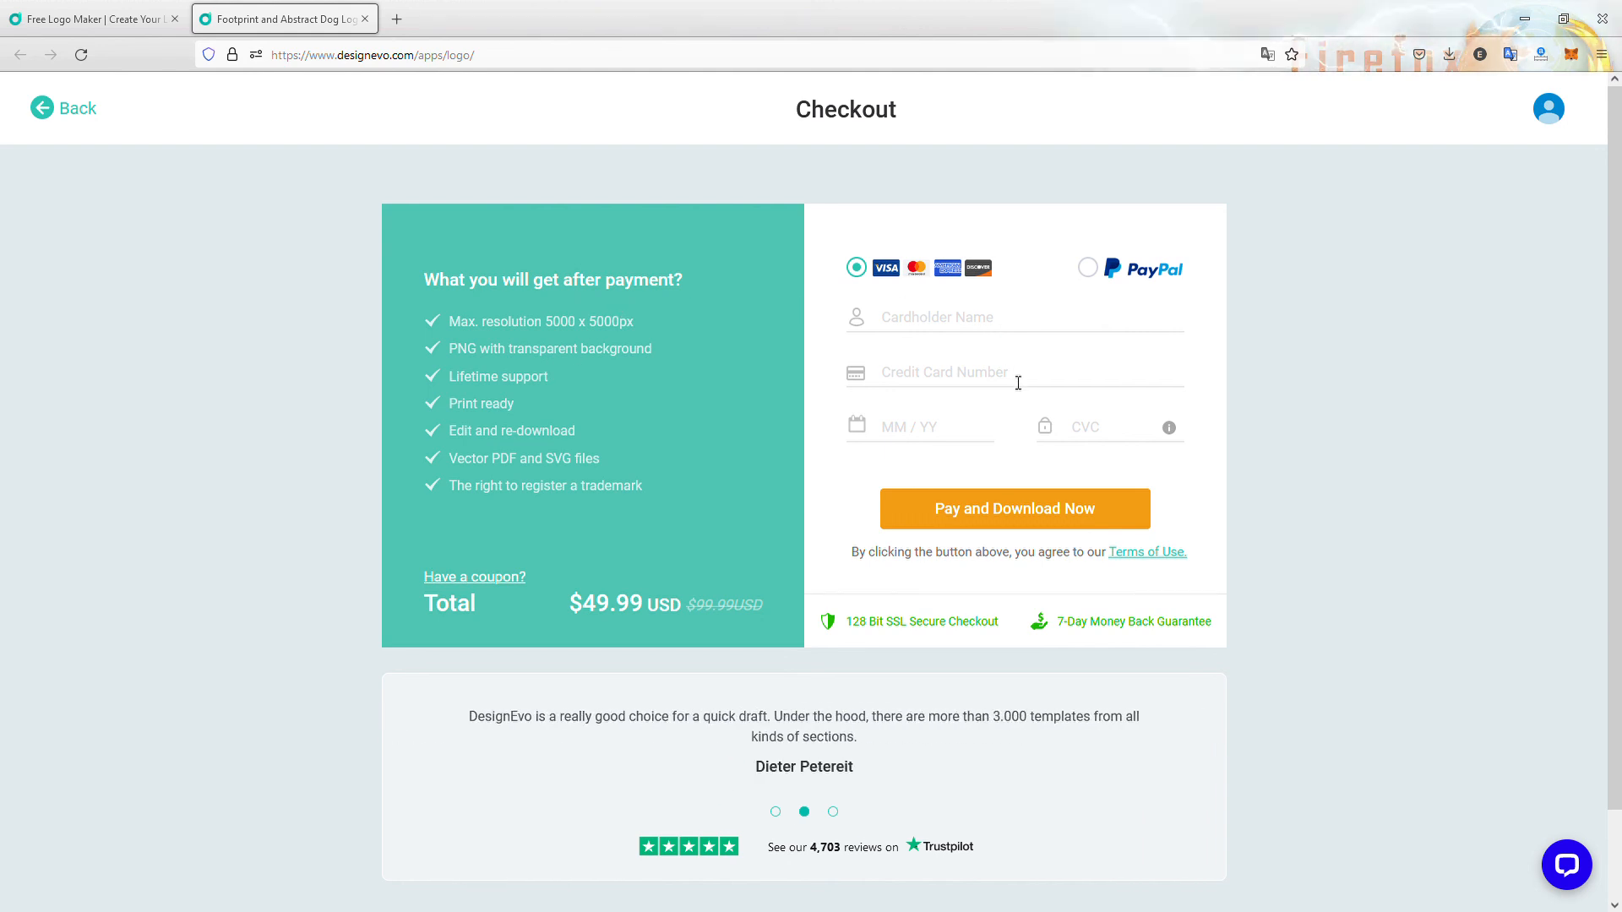
pyautogui.click(499, 576)
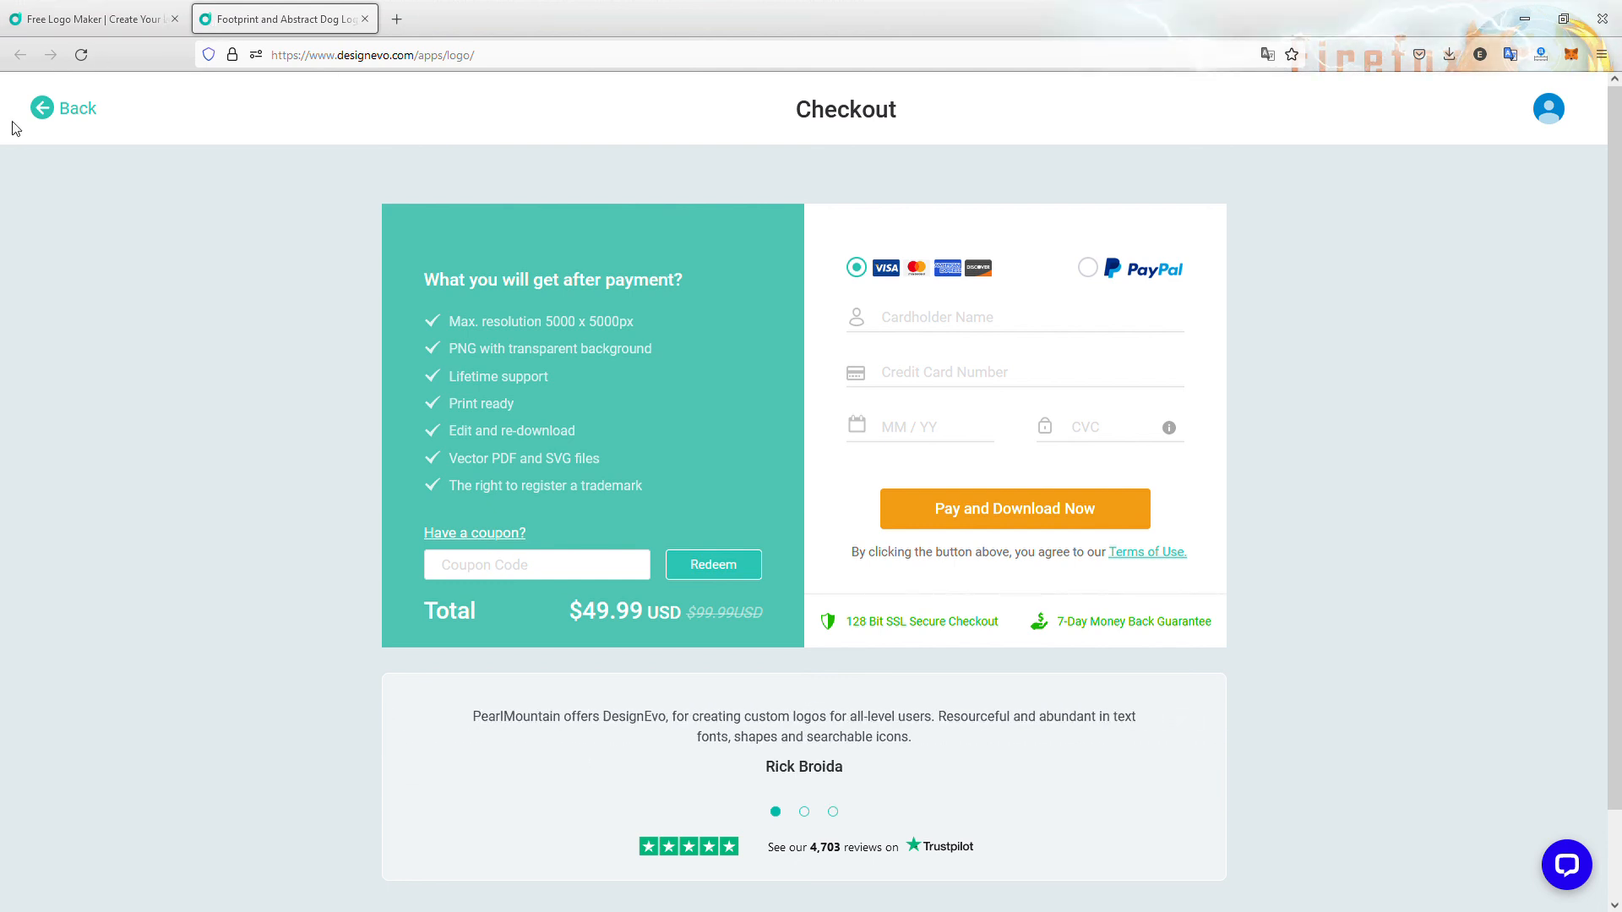
pyautogui.click(44, 106)
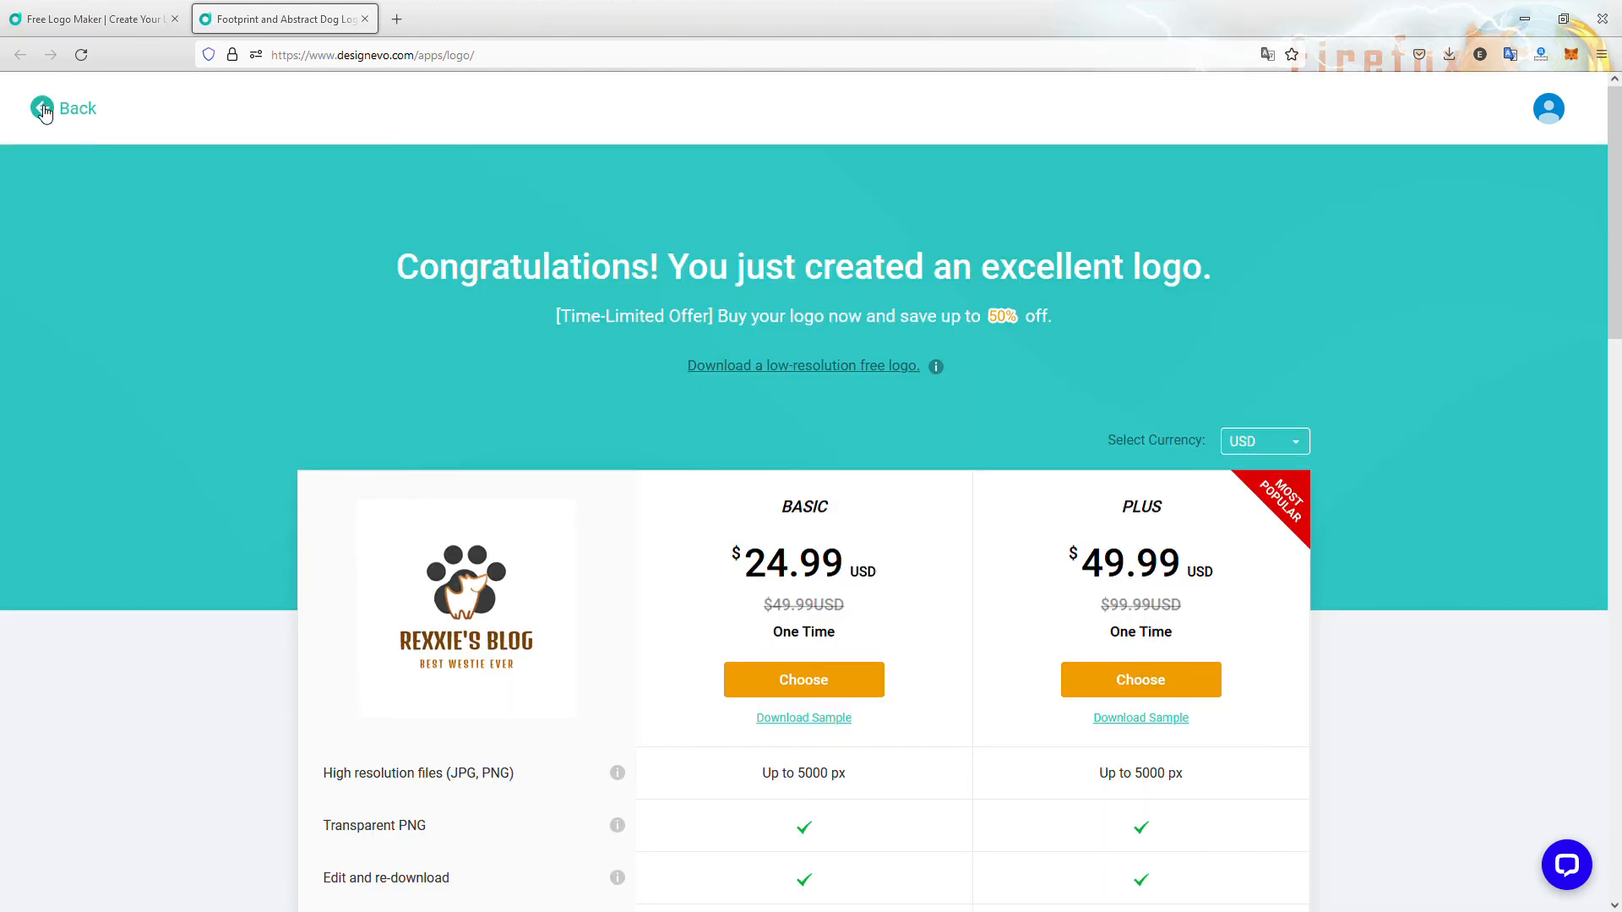
pyautogui.click(44, 106)
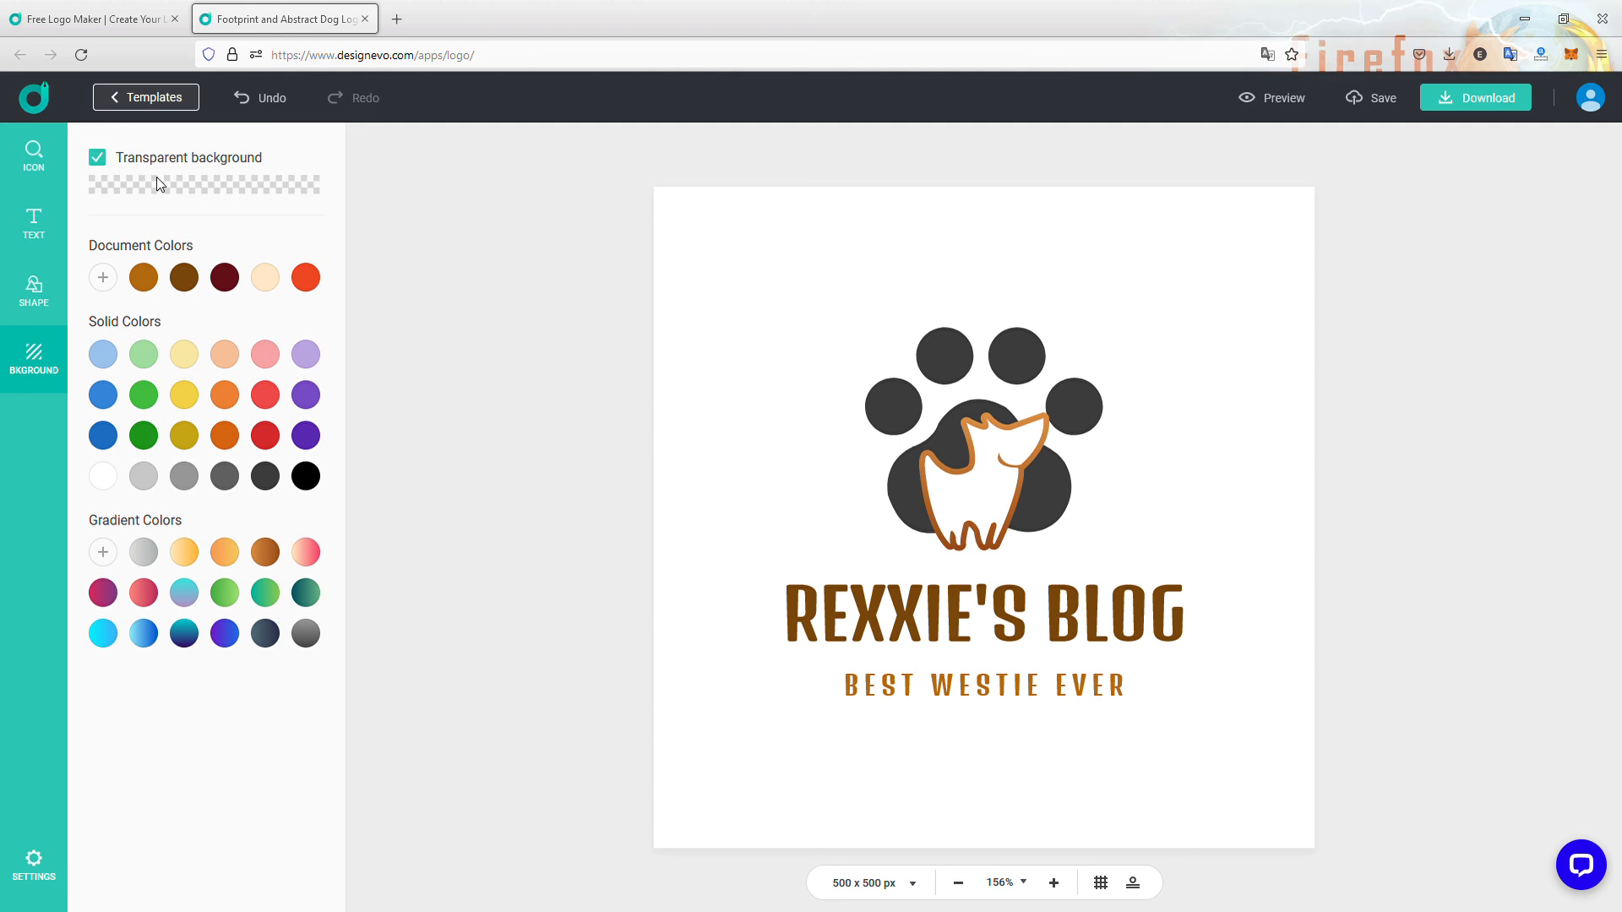
# Go from the DesignEvo home page to the logo maker and view the account's saved logos.
pyautogui.click(51, 100)
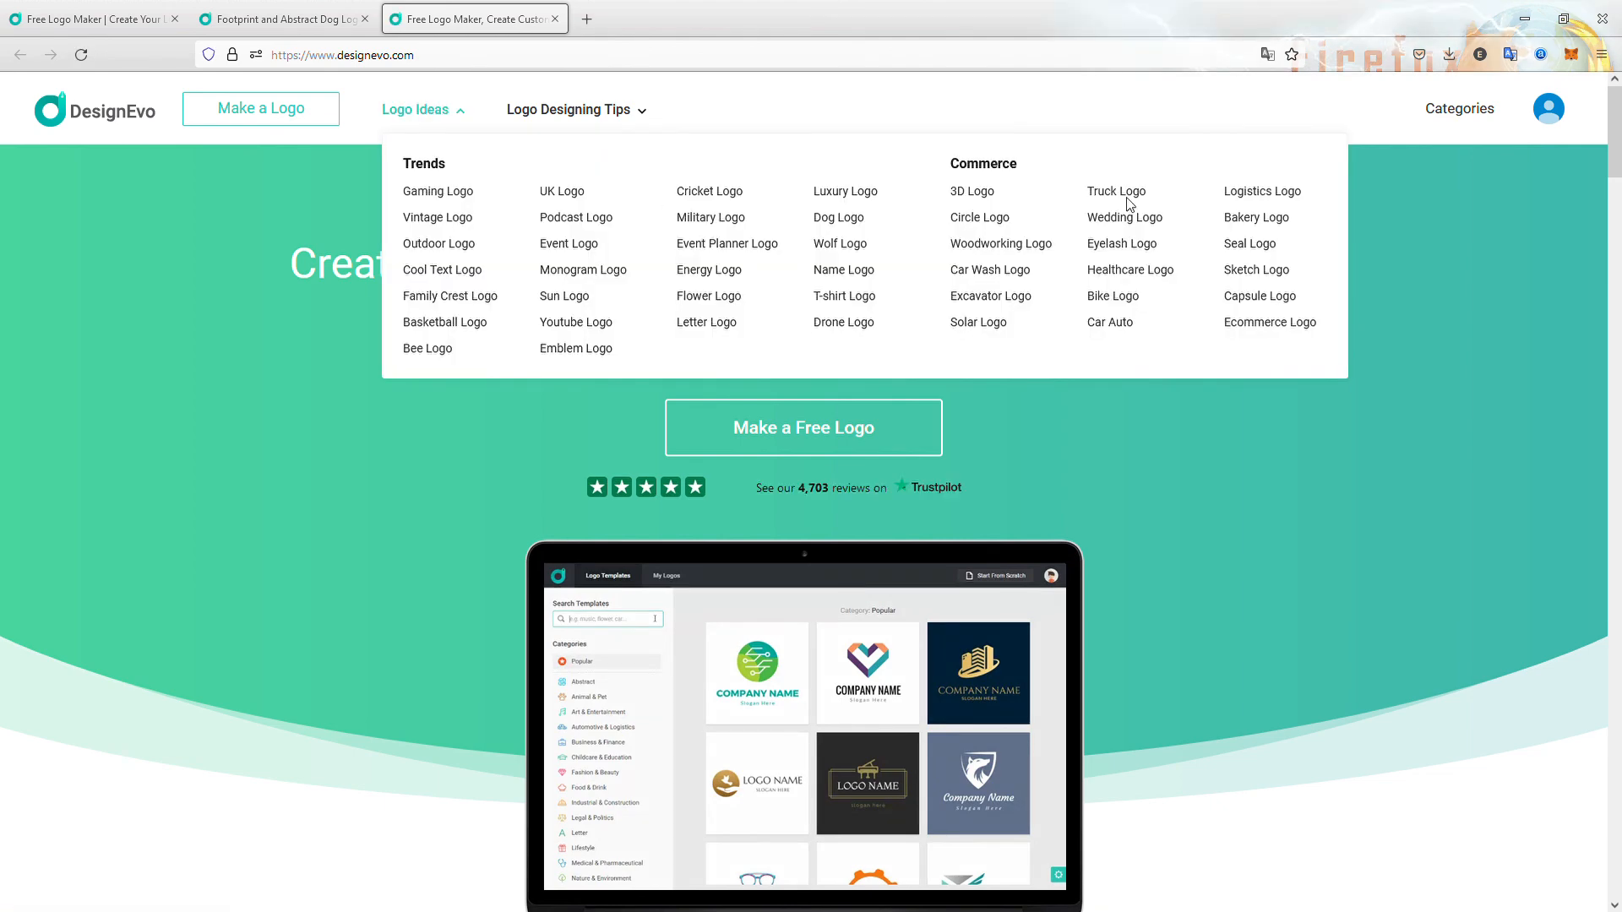
pyautogui.click(261, 119)
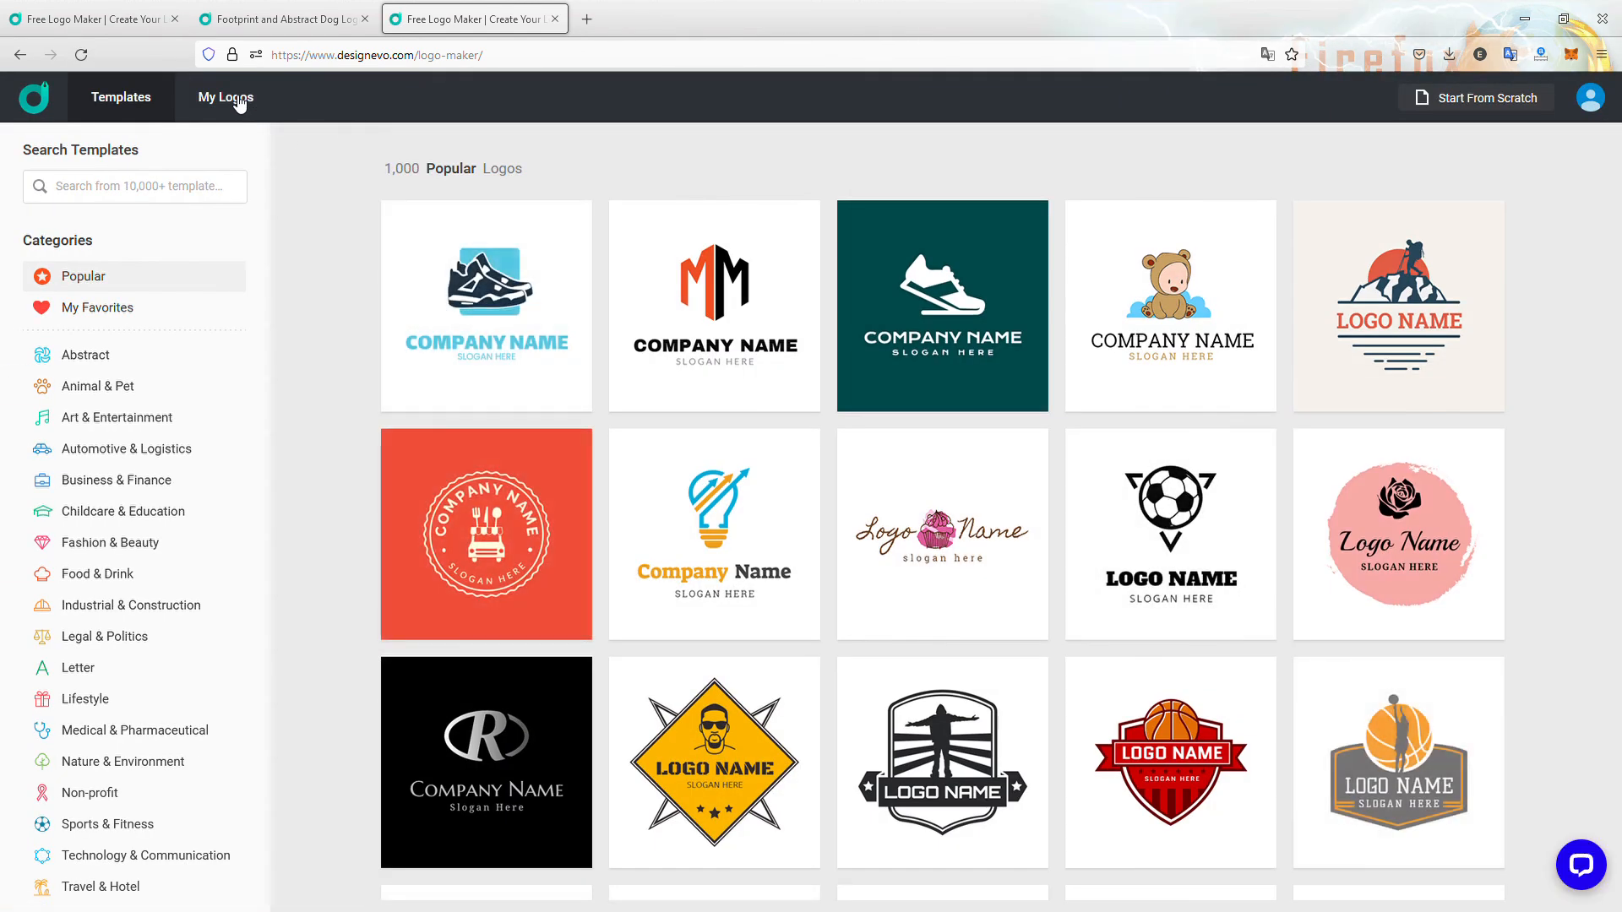
pyautogui.click(238, 109)
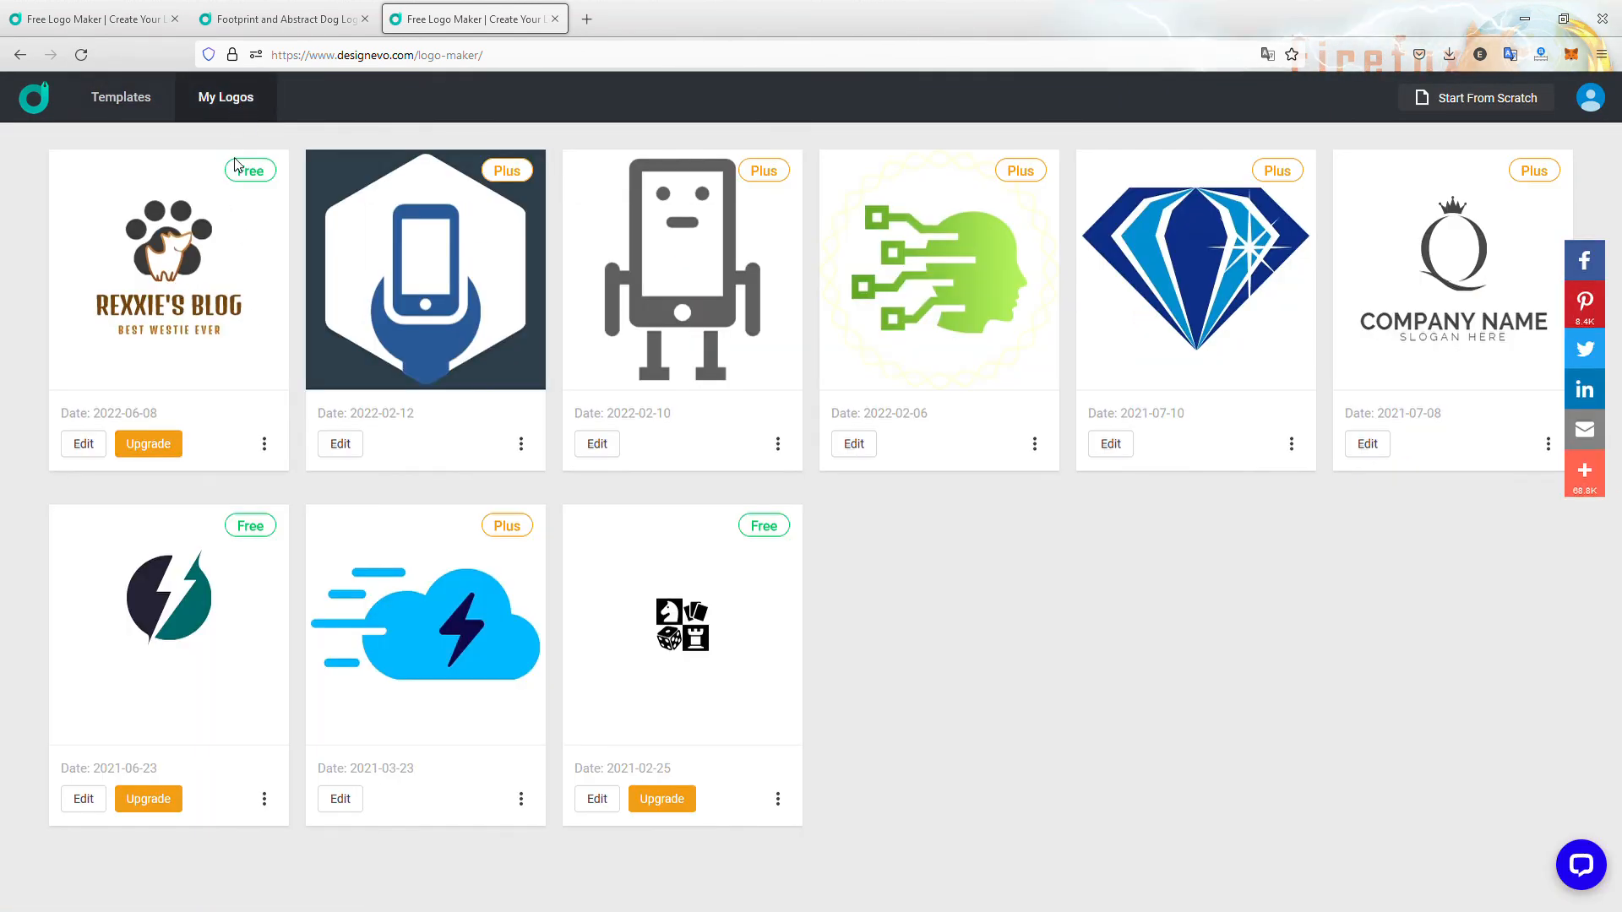